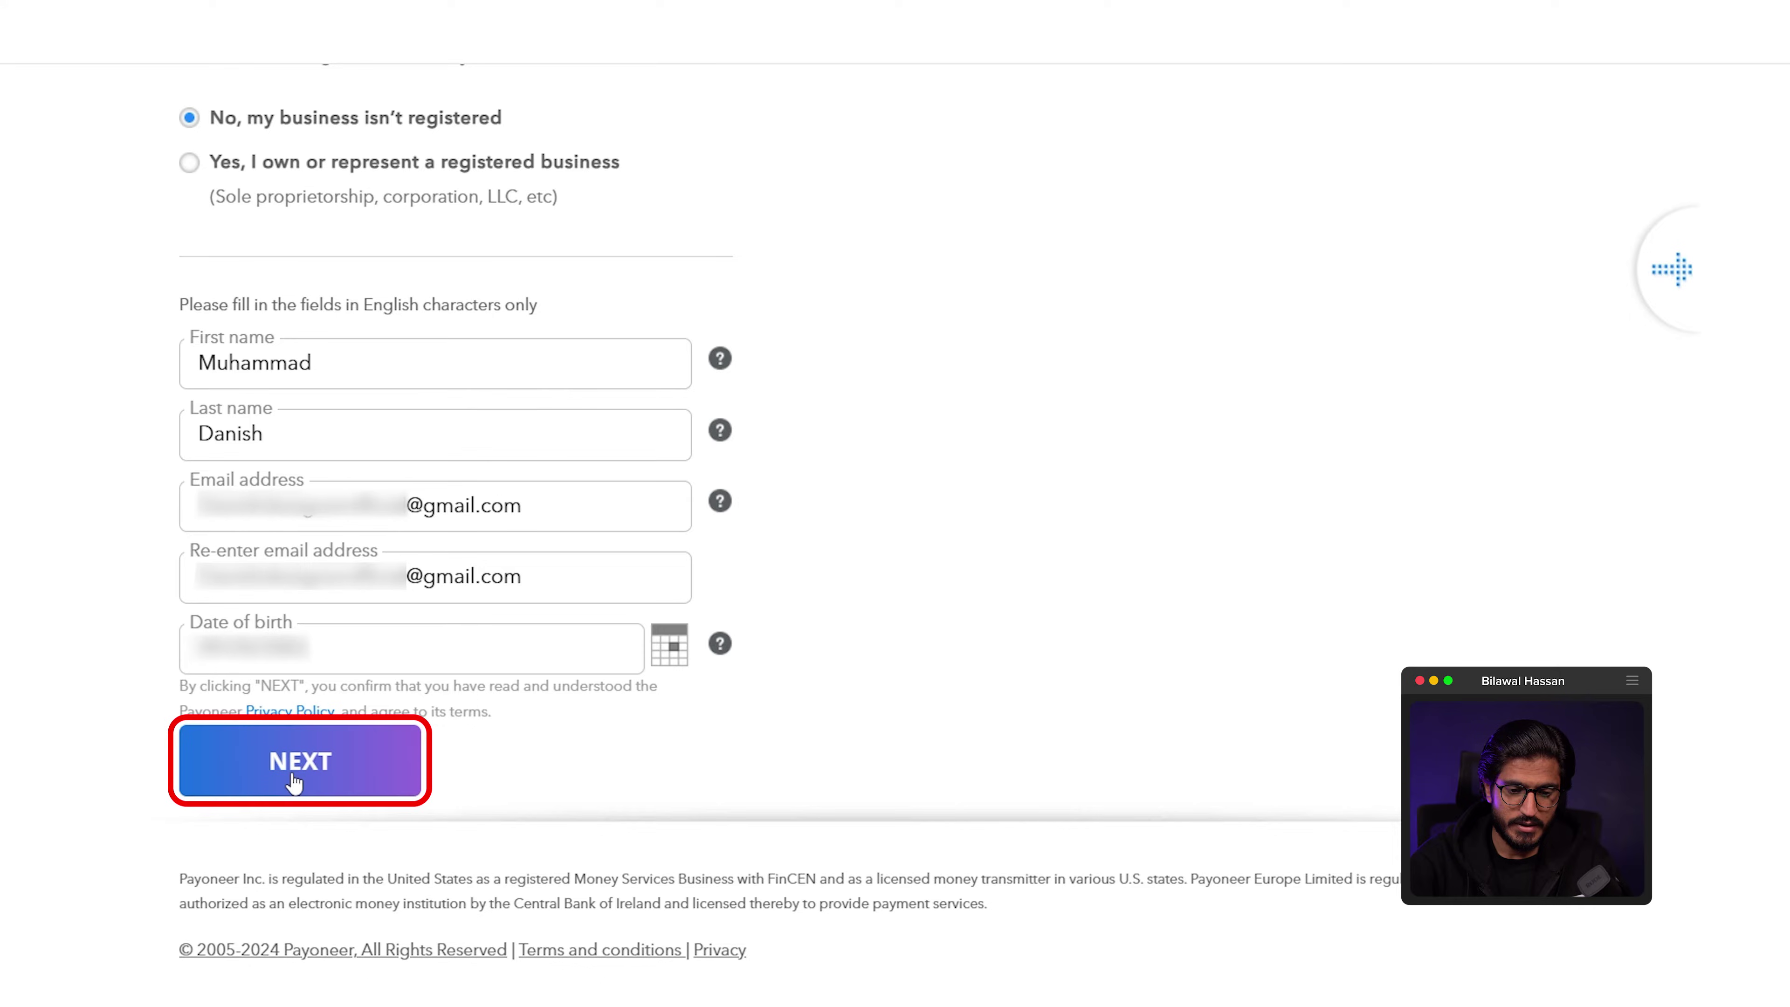
Step: Submit the non-registered business's name, matching e-mail and date of birth to reach Contact Details
left_click(295, 781)
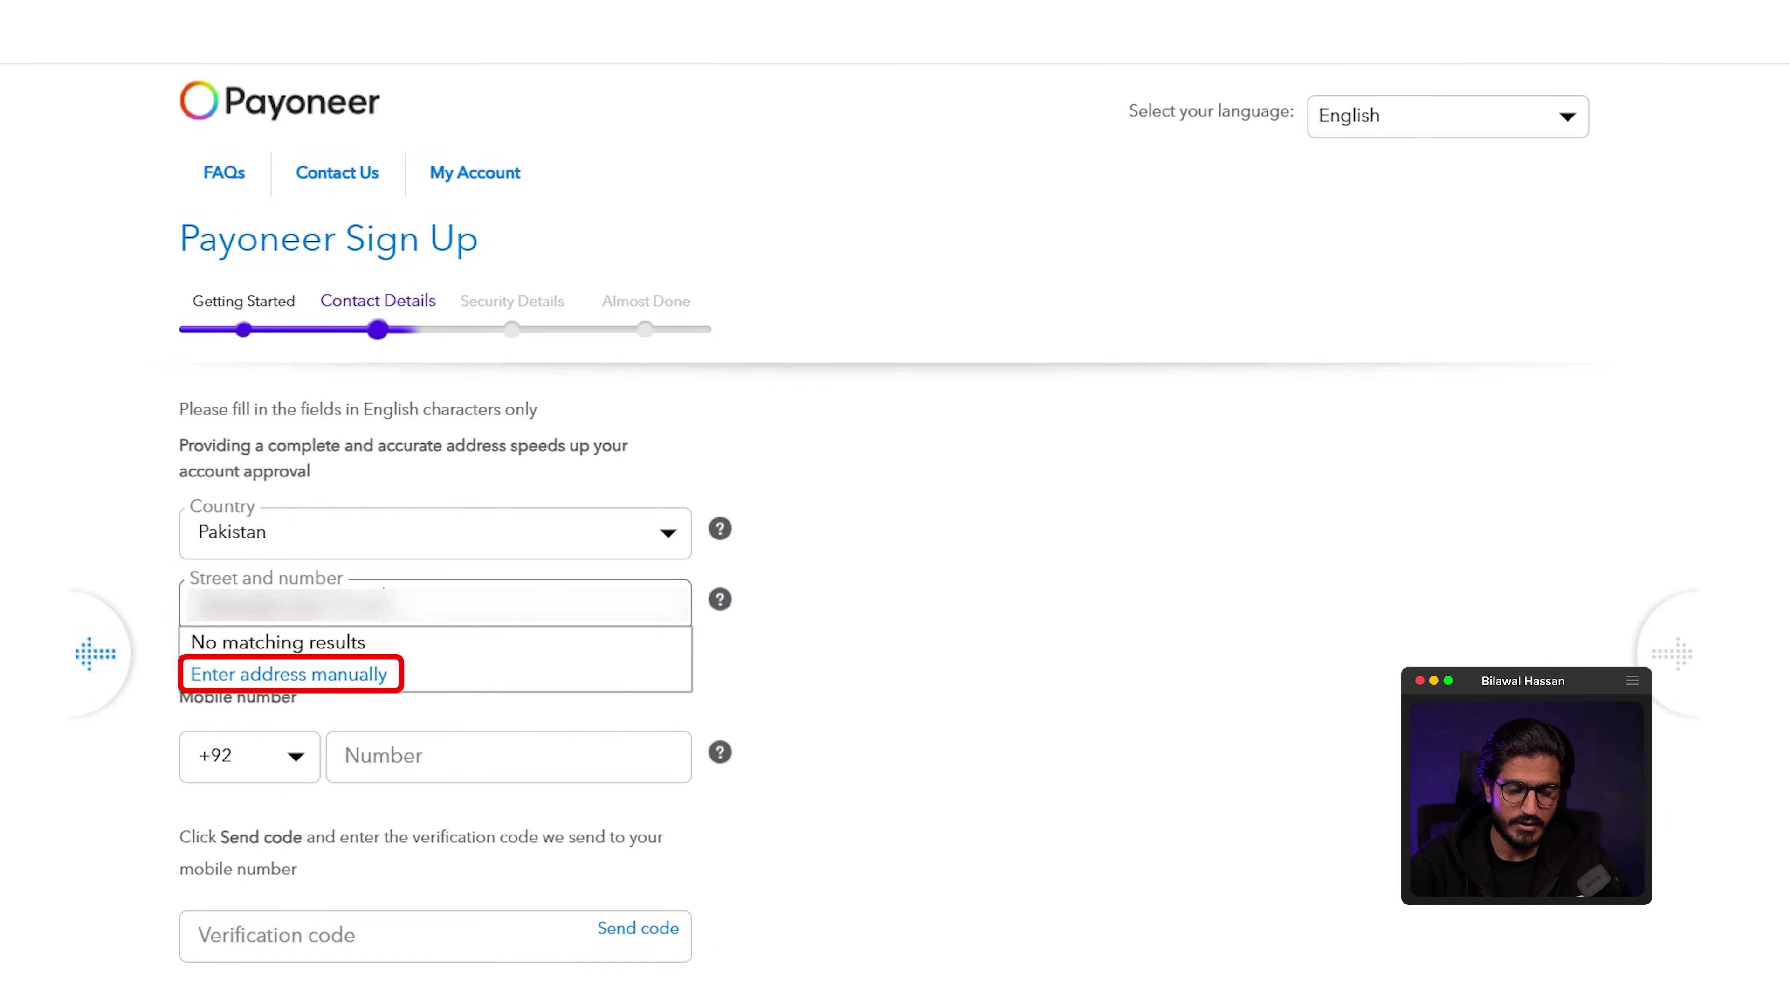
Step: Switch to manual street-address entry, then search the web for the home town's postal code
left_click(289, 674)
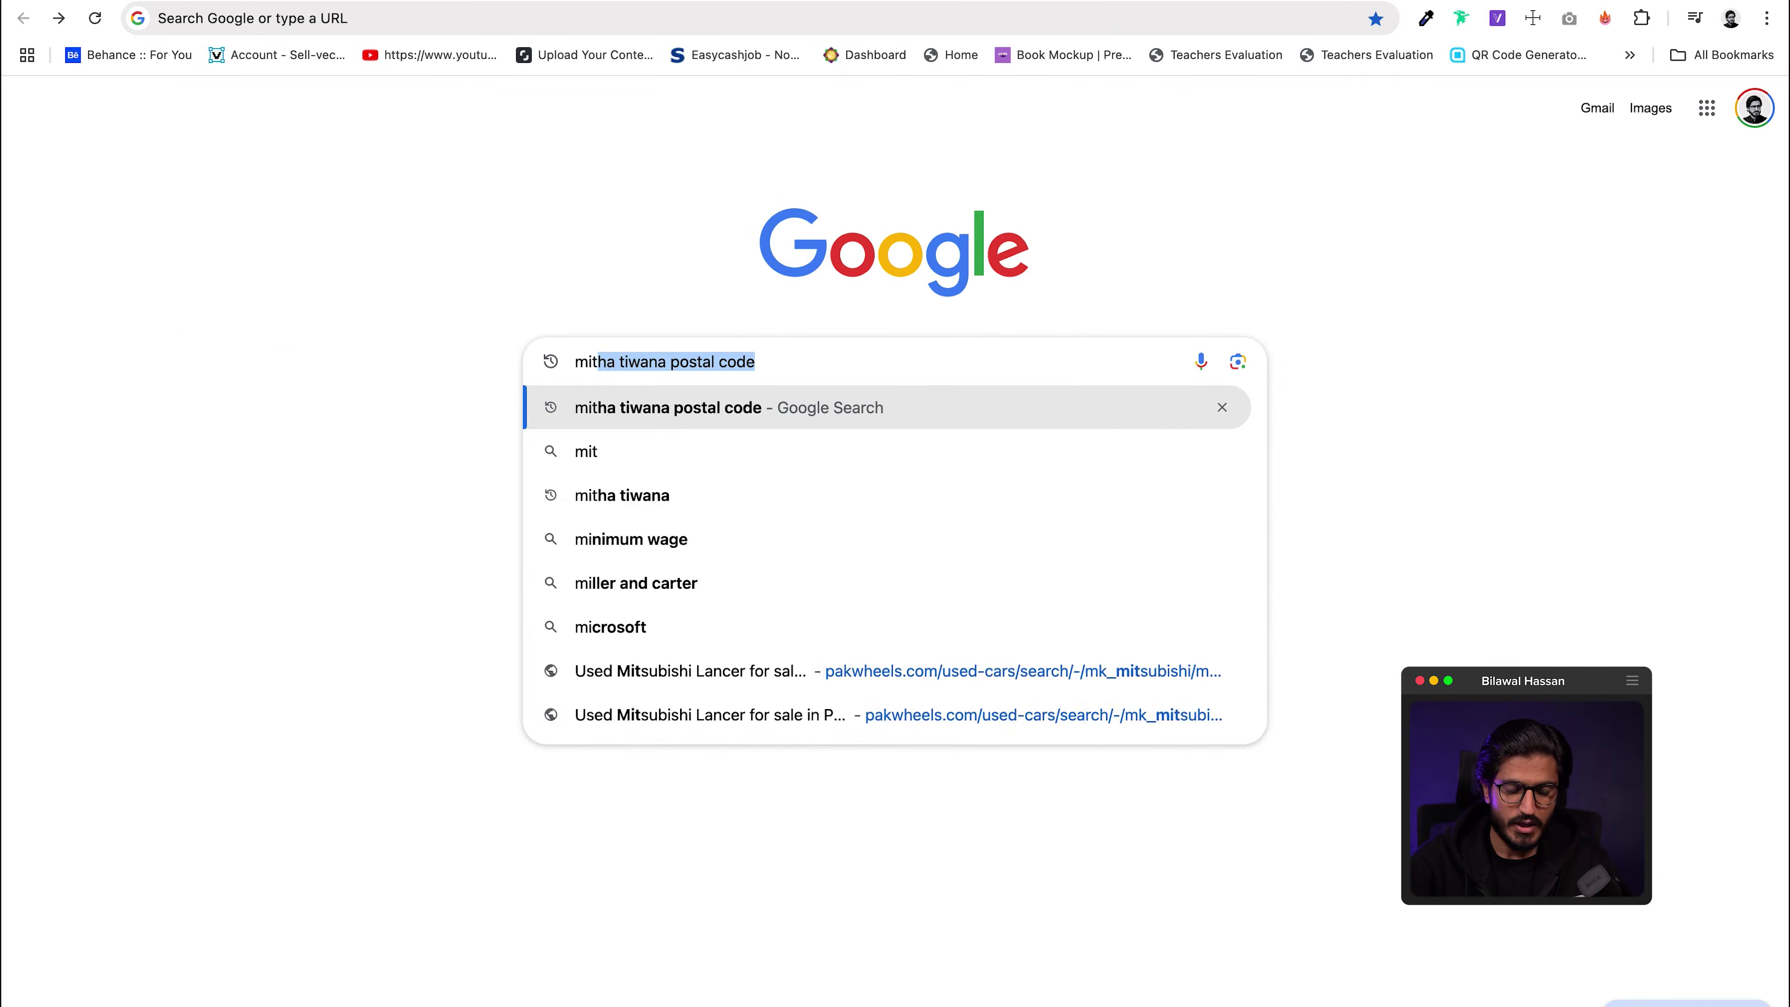
key("Return")
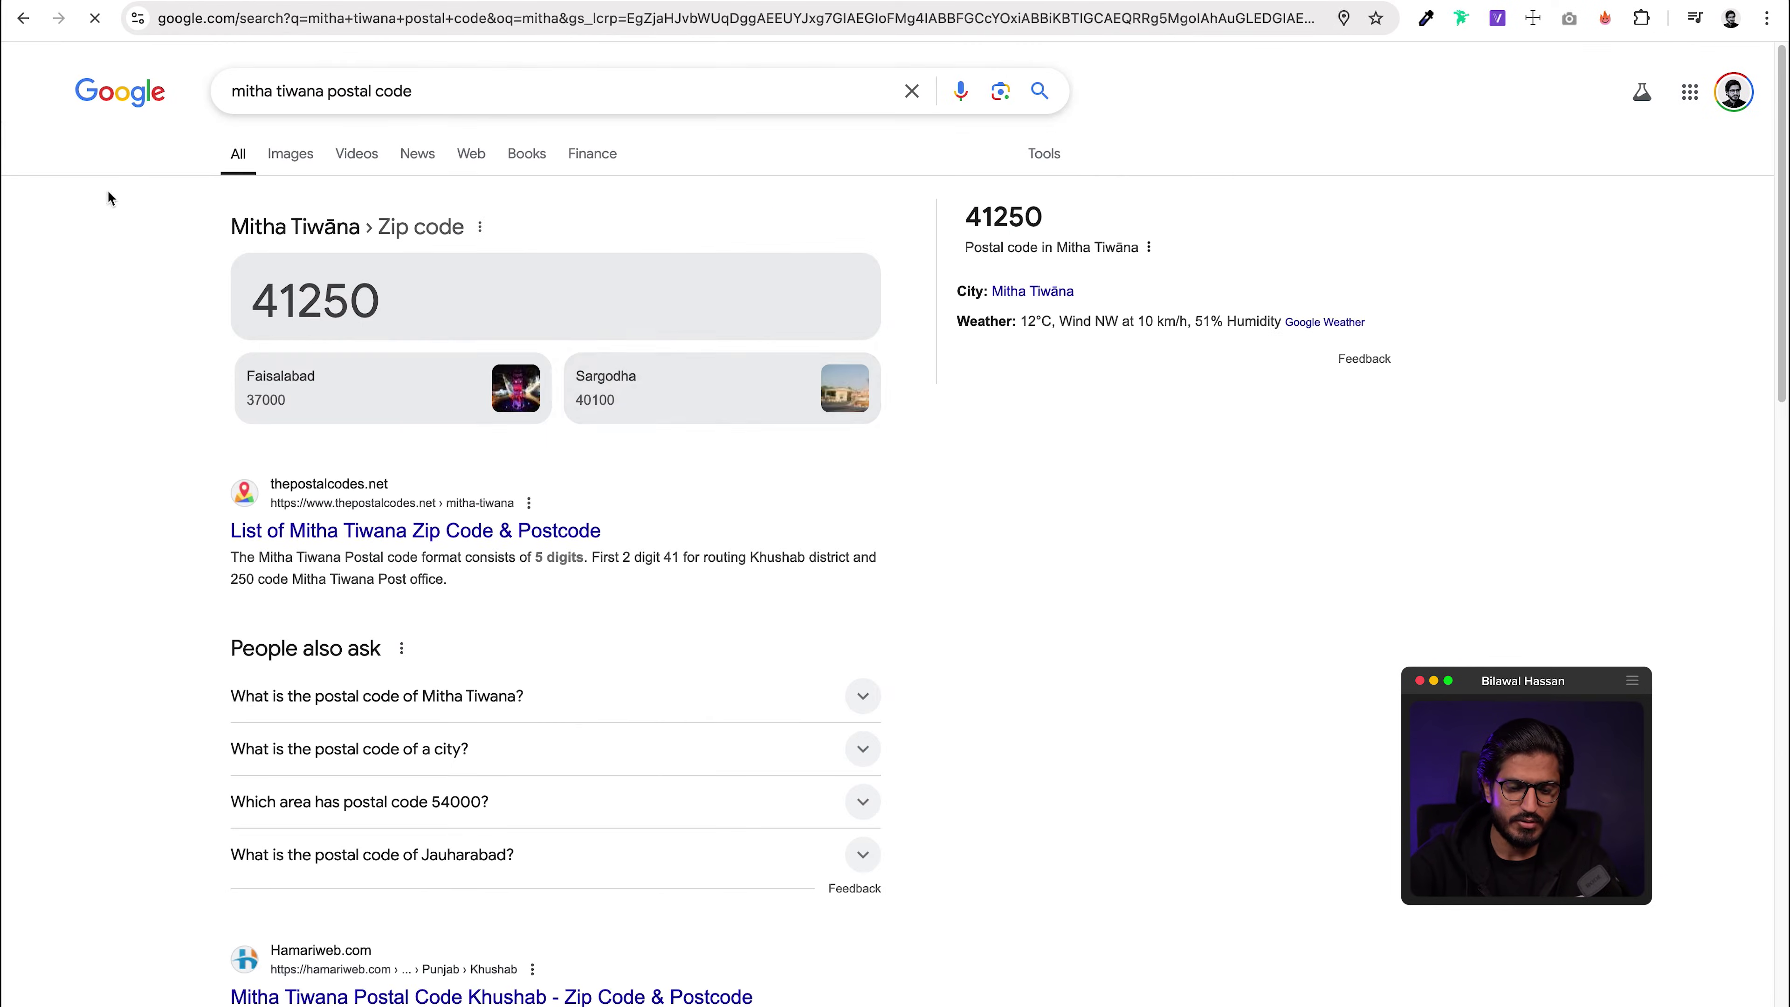
Step: Search Lahore then Islamabad postal codes, checking the 04403 and 44050 zip codes
left_click_drag(334, 92, 232, 92)
type("lahore")
key("Return")
type("islamabd")
key("Return")
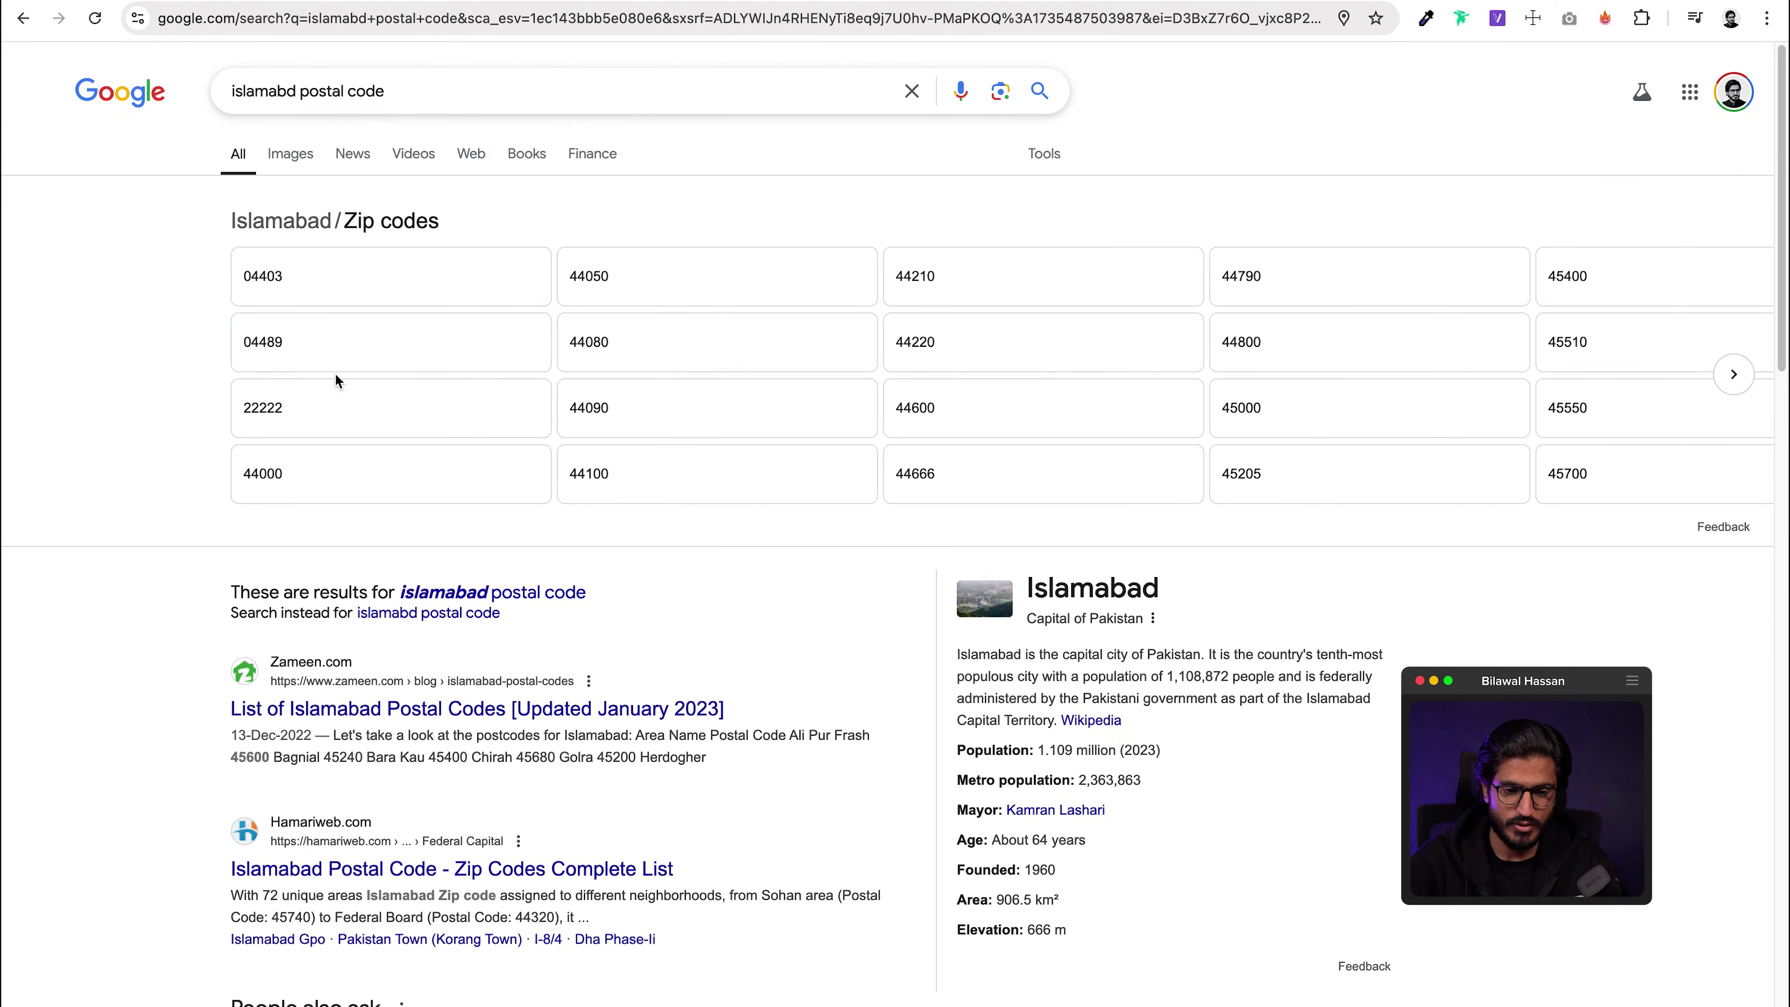
left_click(399, 268)
left_click(671, 289)
left_click(544, 85)
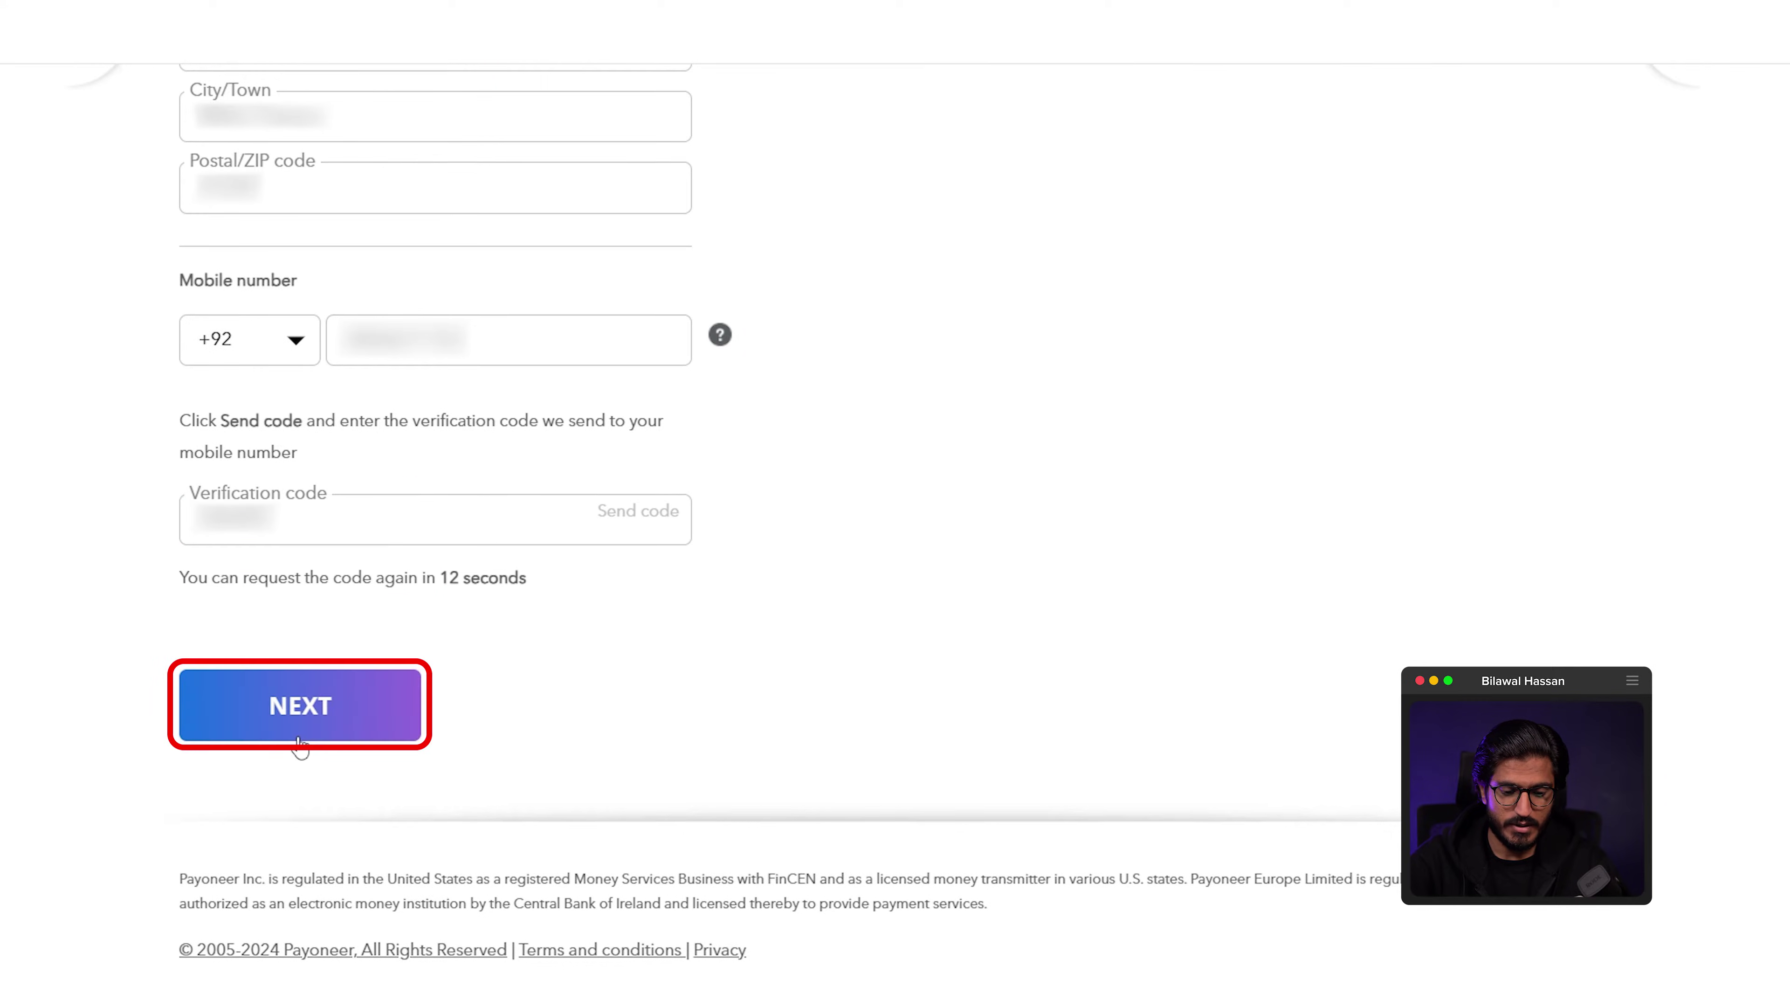
Step: Submit the postal code, mobile number and verification code to reach Security Details
left_click(298, 739)
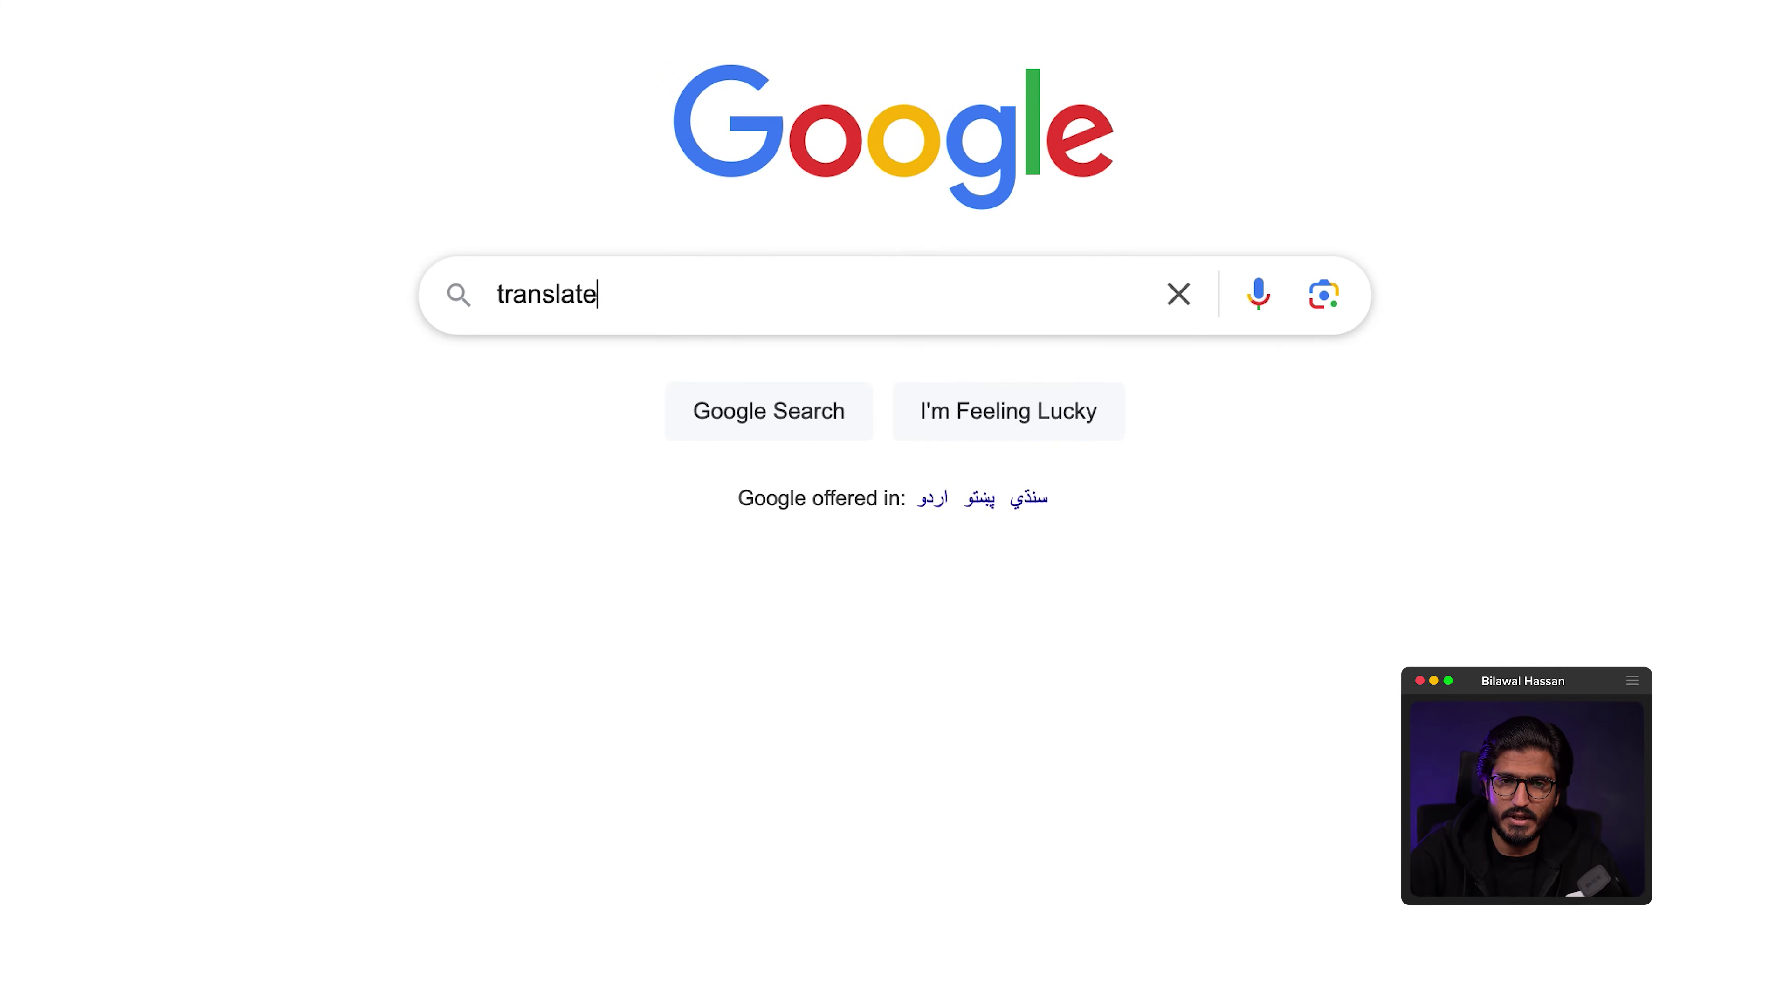
Step: Bring up Google's translator with Urdu as the target language
key("Return")
left_click(669, 236)
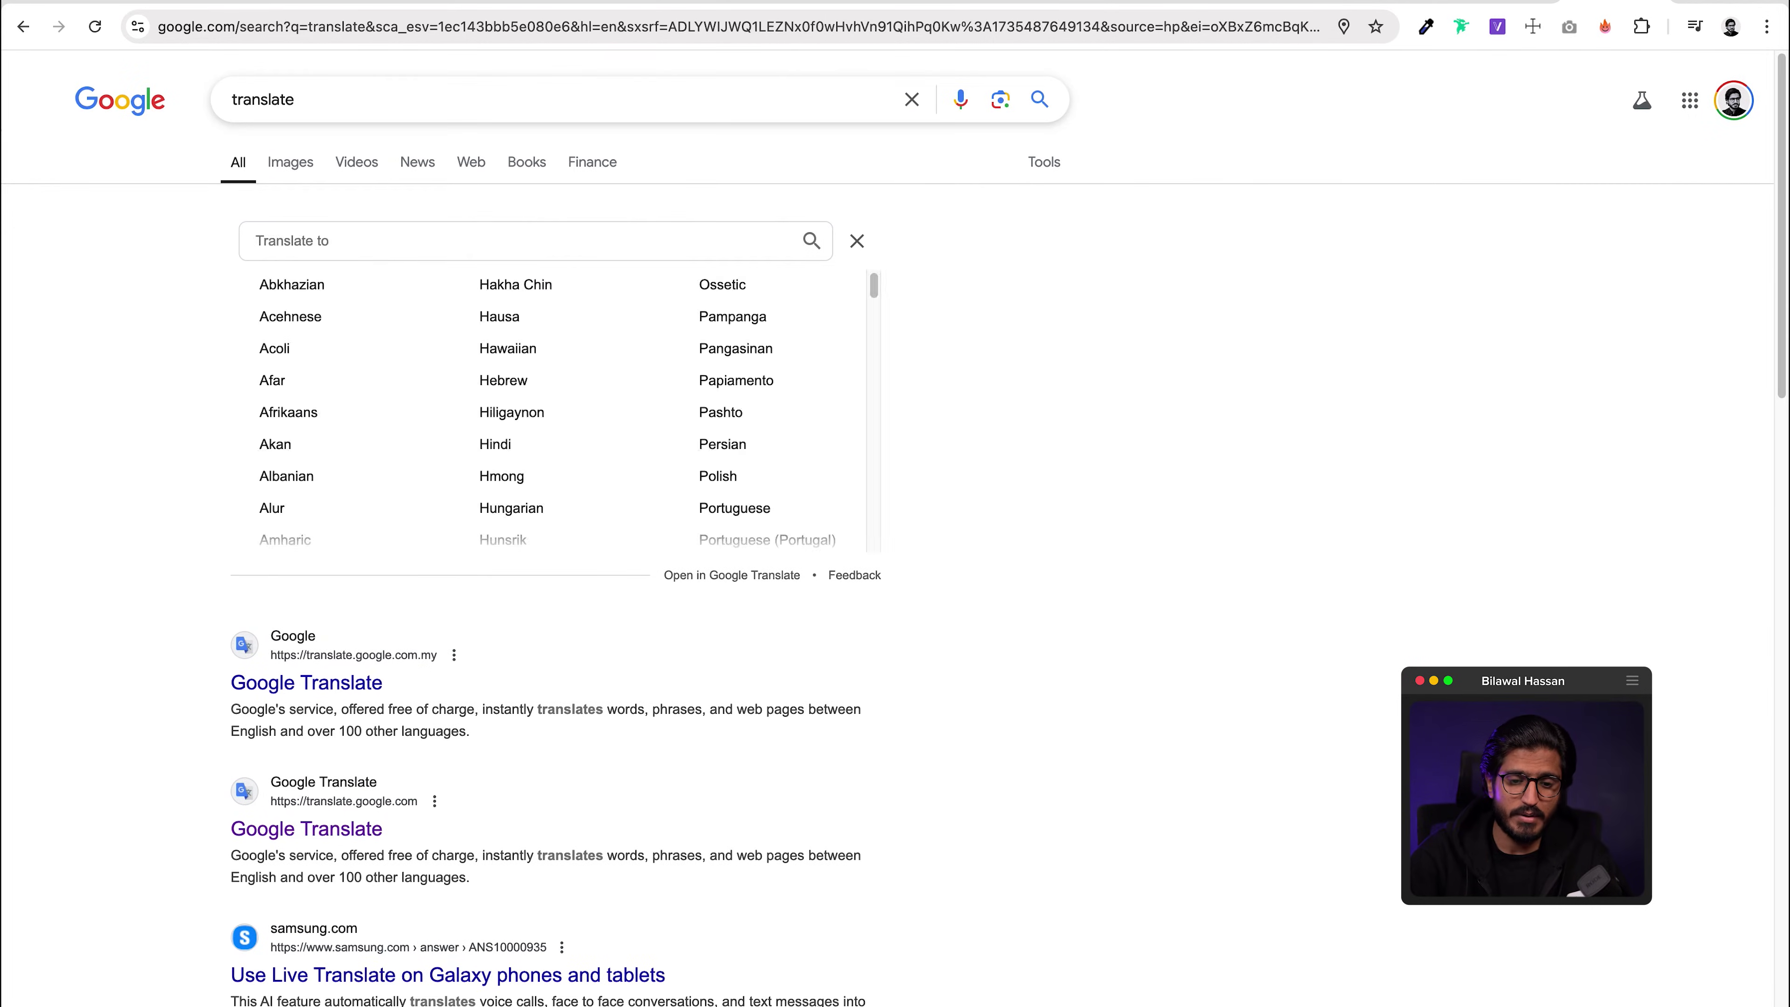
type("urdu")
key("Return")
Step: Translate the person's name from English into Urdu and copy the Urdu result
left_click(372, 322)
type("Bilawal")
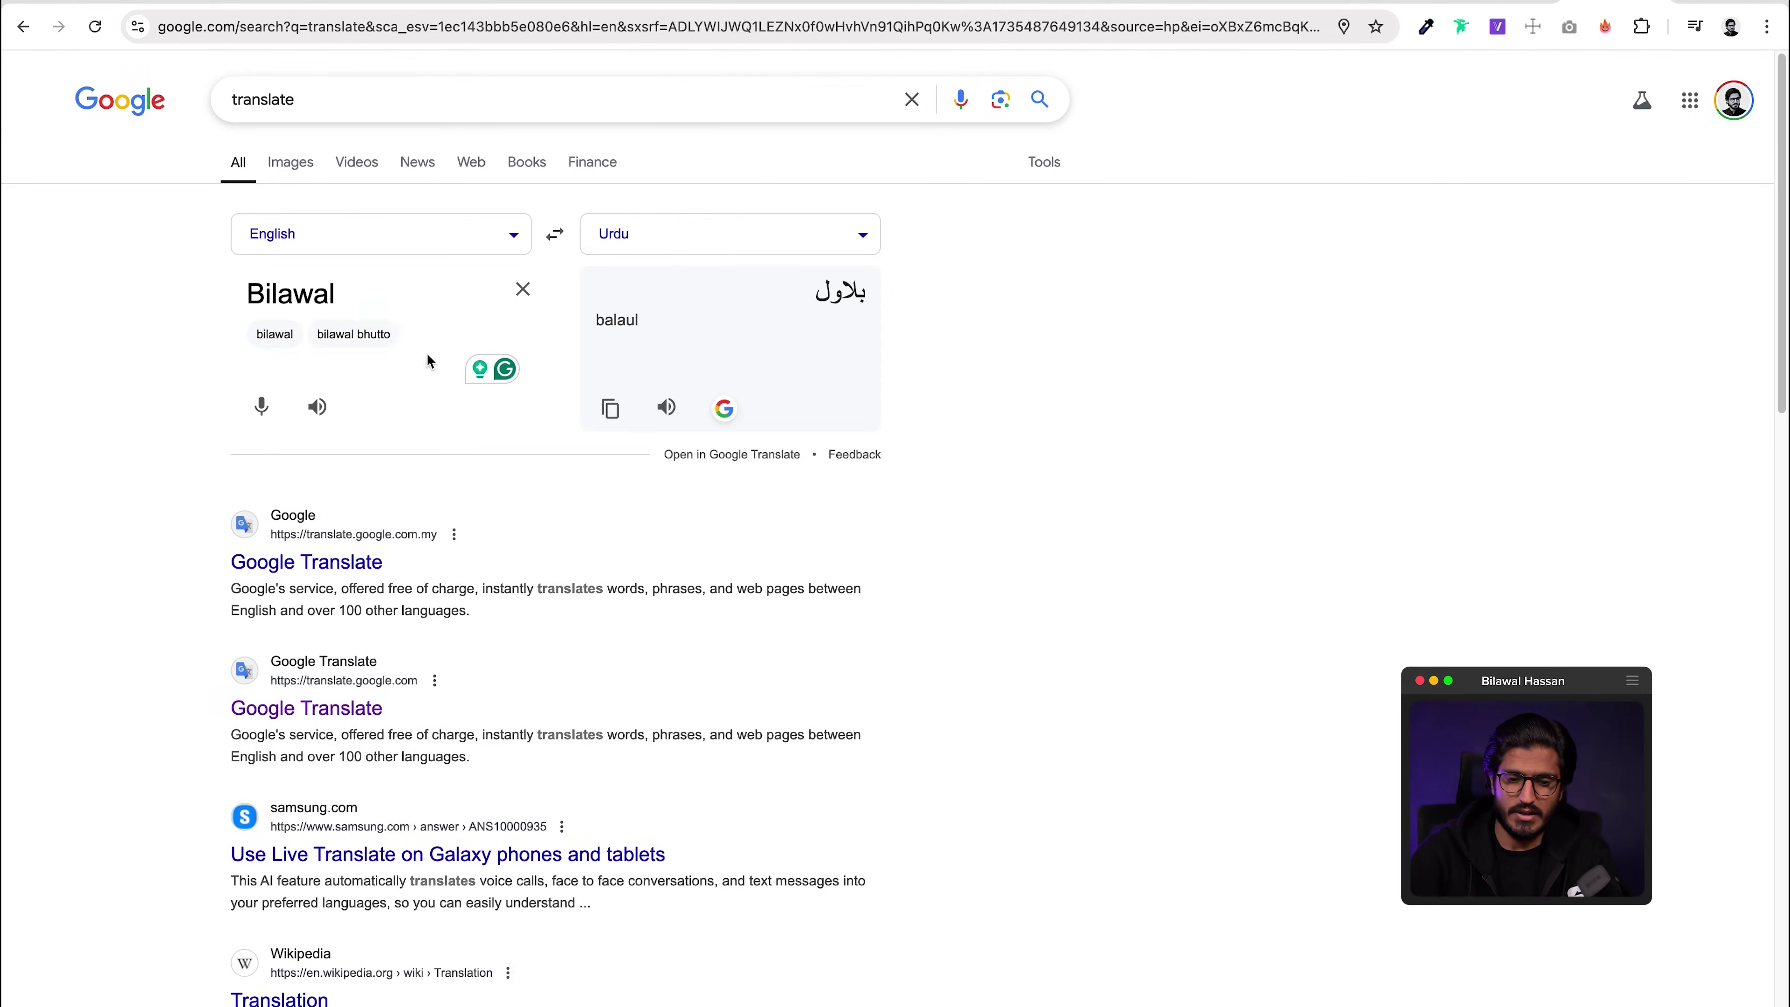
key("super+a")
type("Mu")
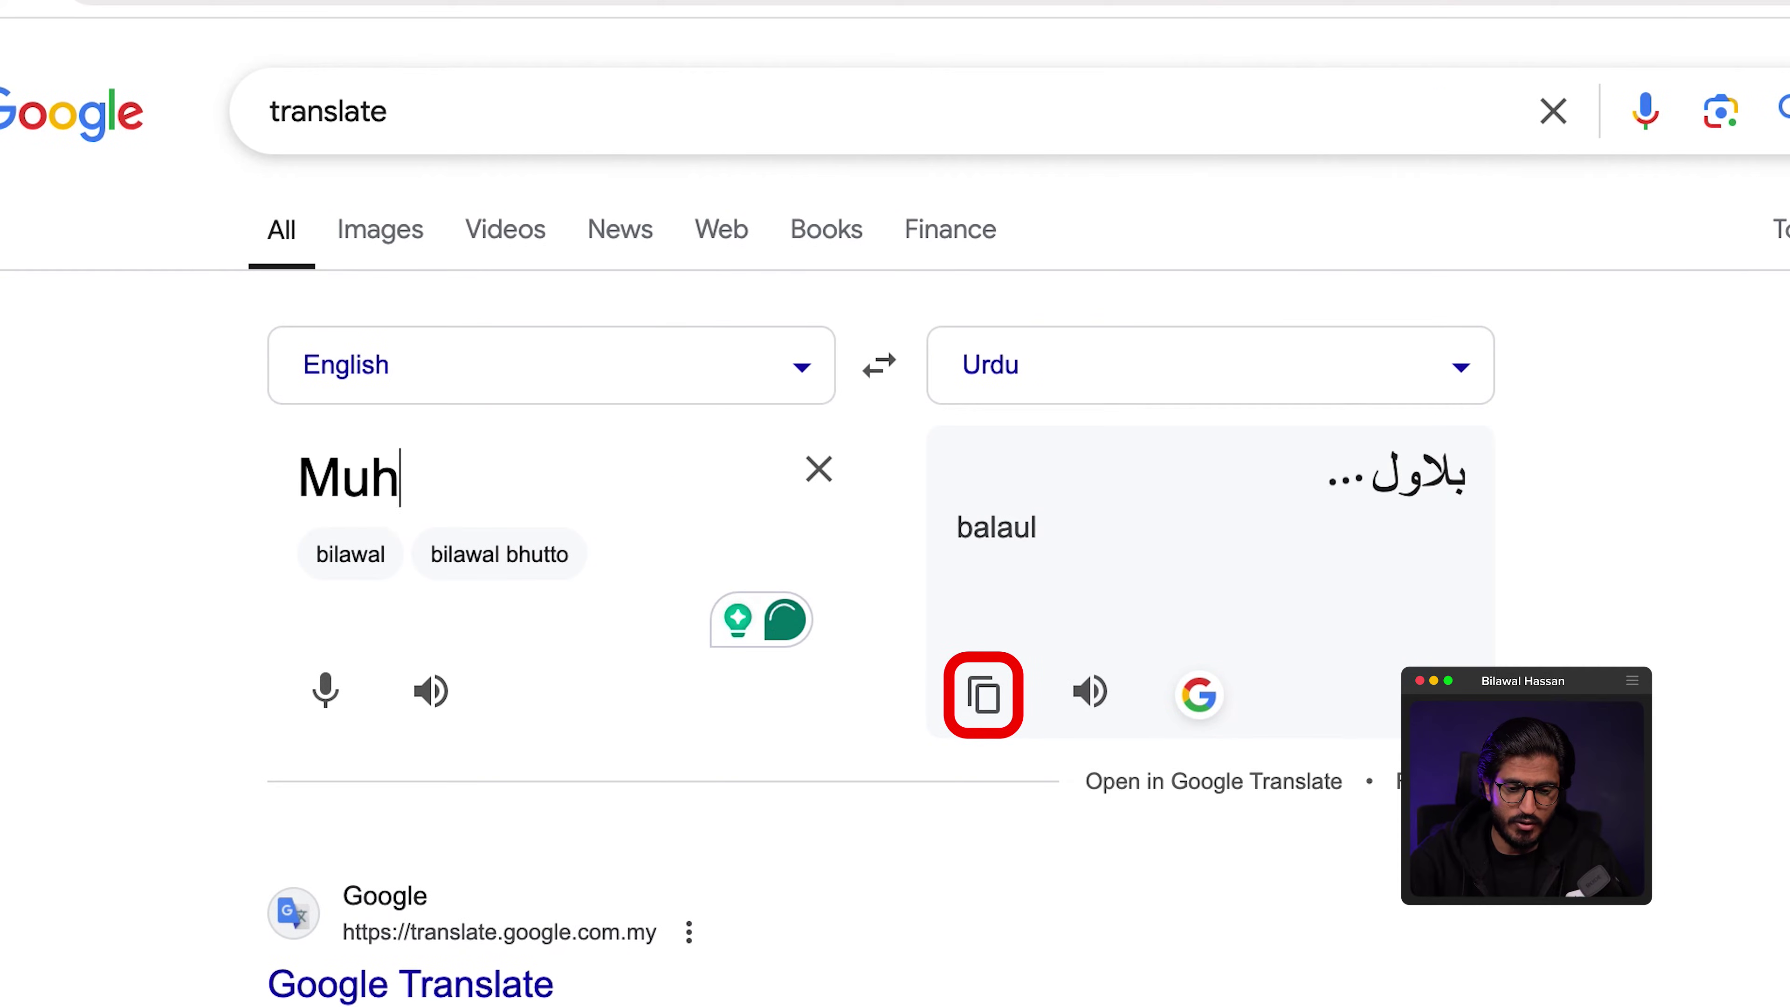
type("hammad")
left_click(986, 696)
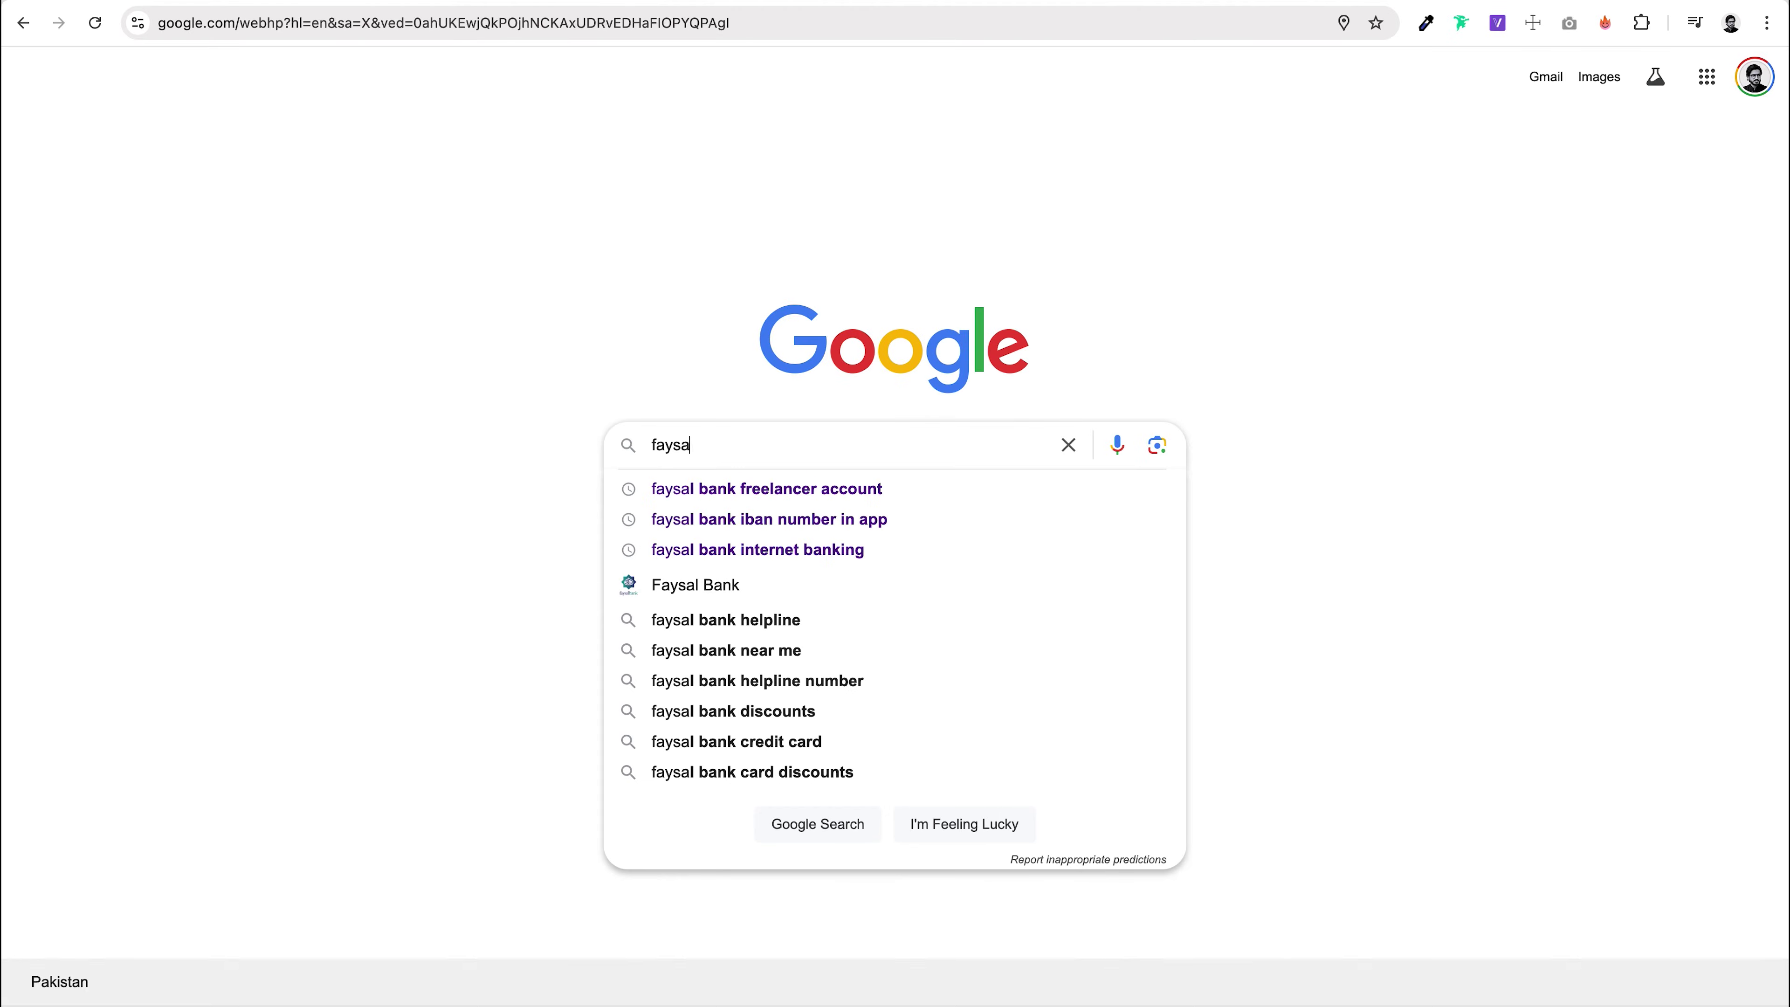
Step: Find the Faysal Bank IBAN page and look at its Account Number and IBAN fields
key("Down")
key("Down")
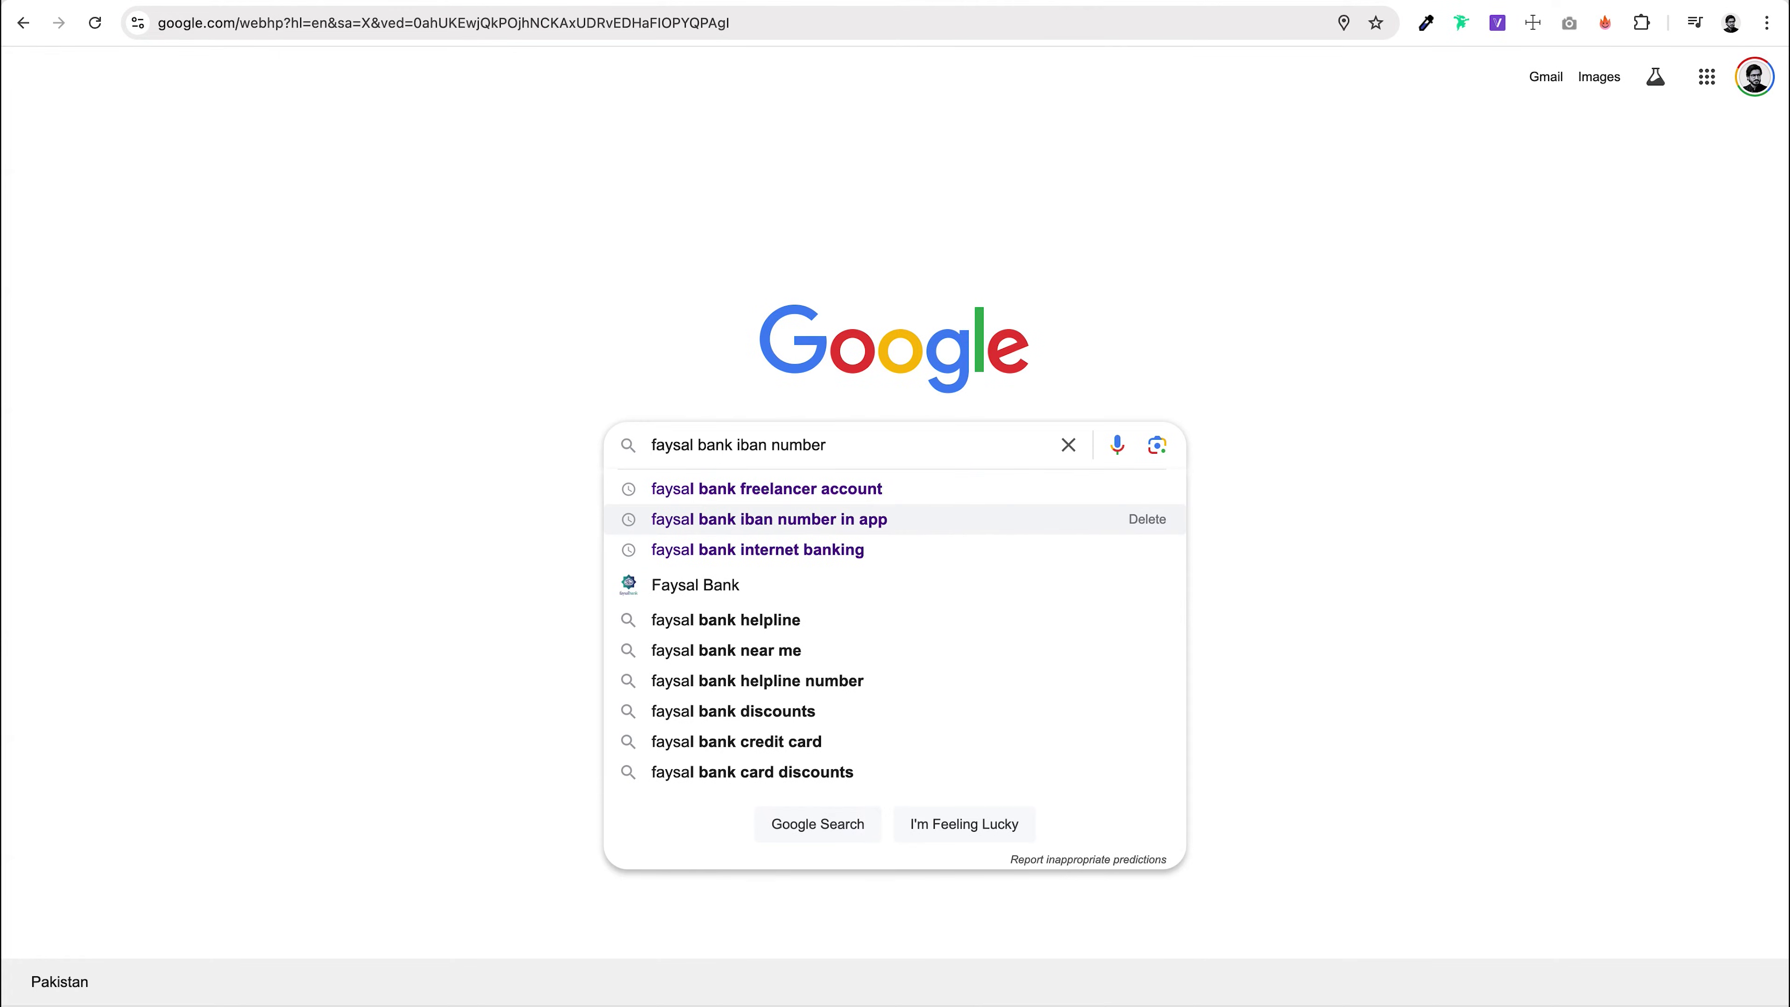
key("Return")
left_click(461, 267)
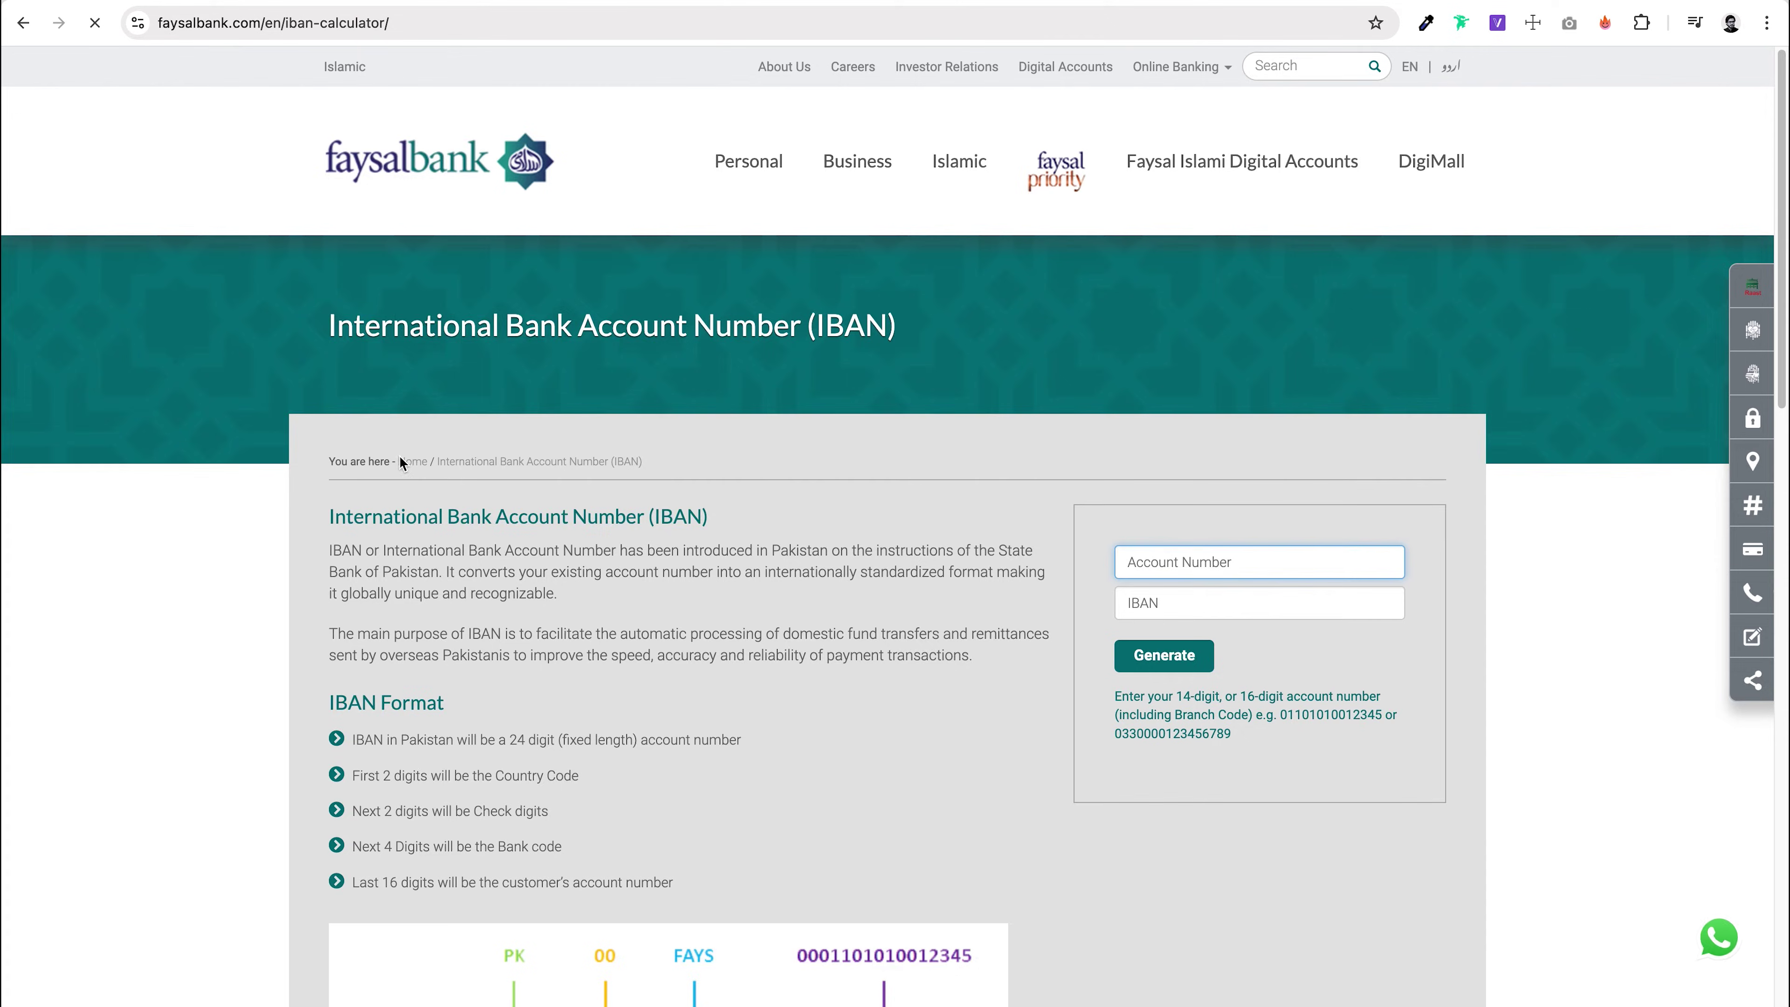
left_click(1212, 392)
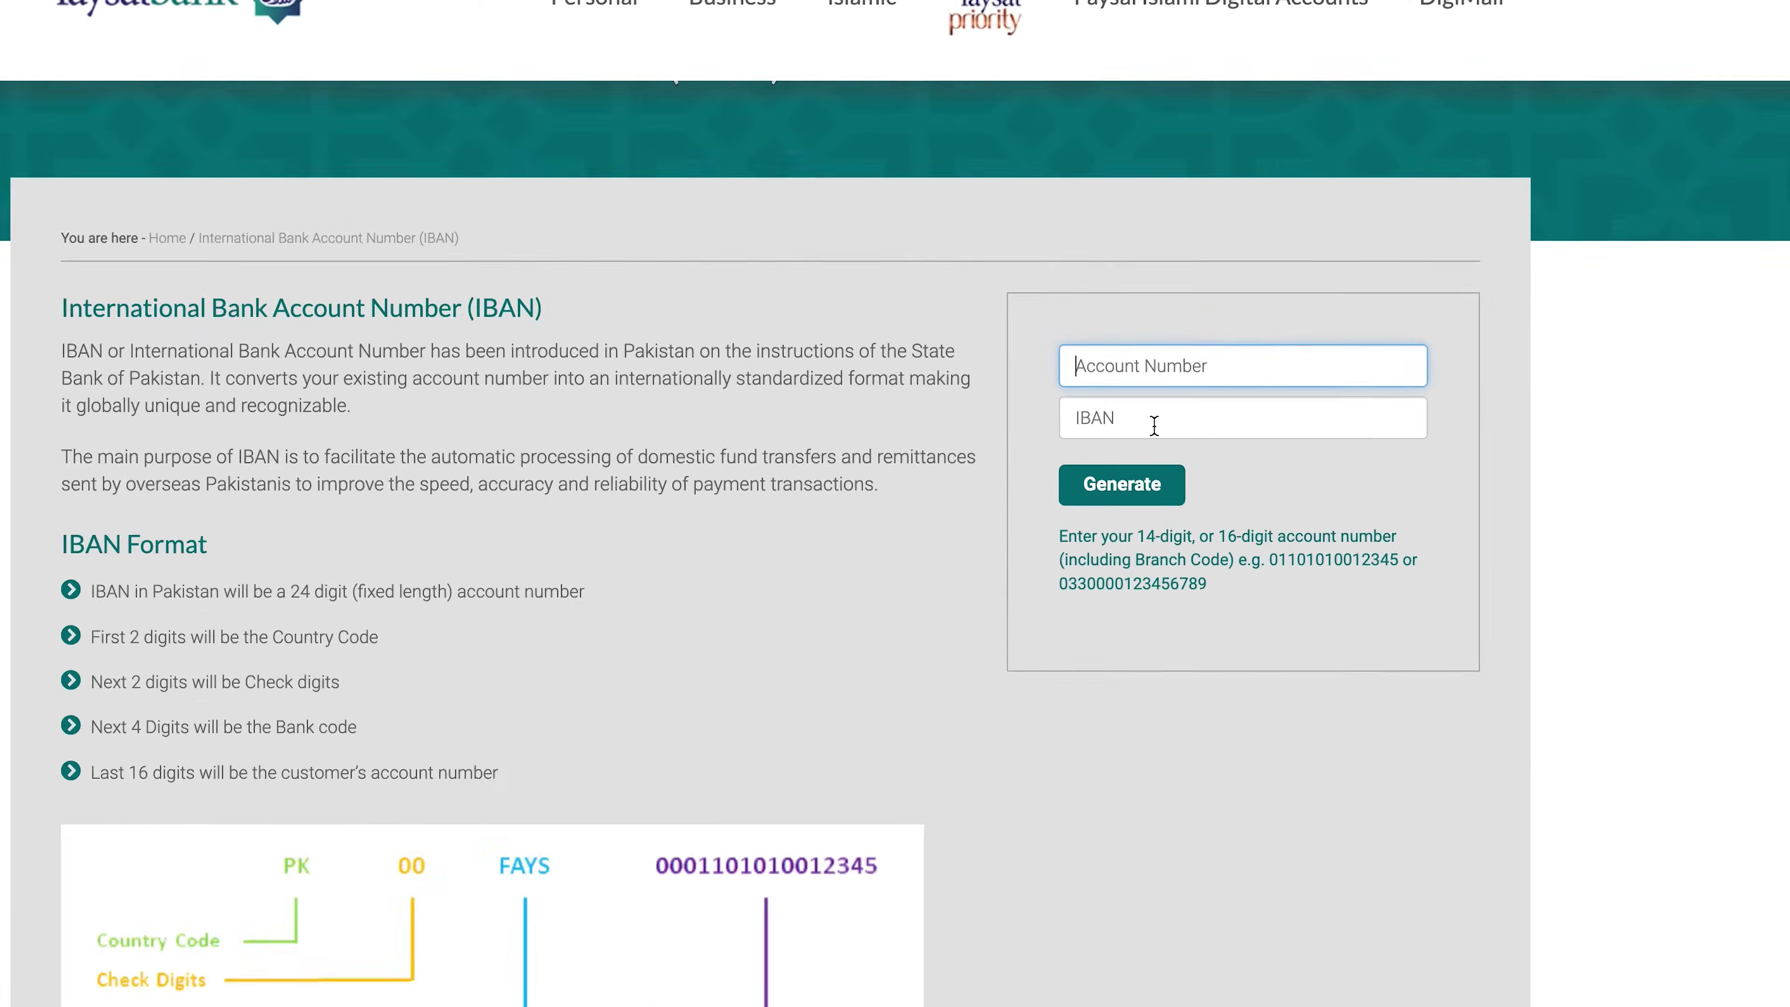
left_click(1153, 425)
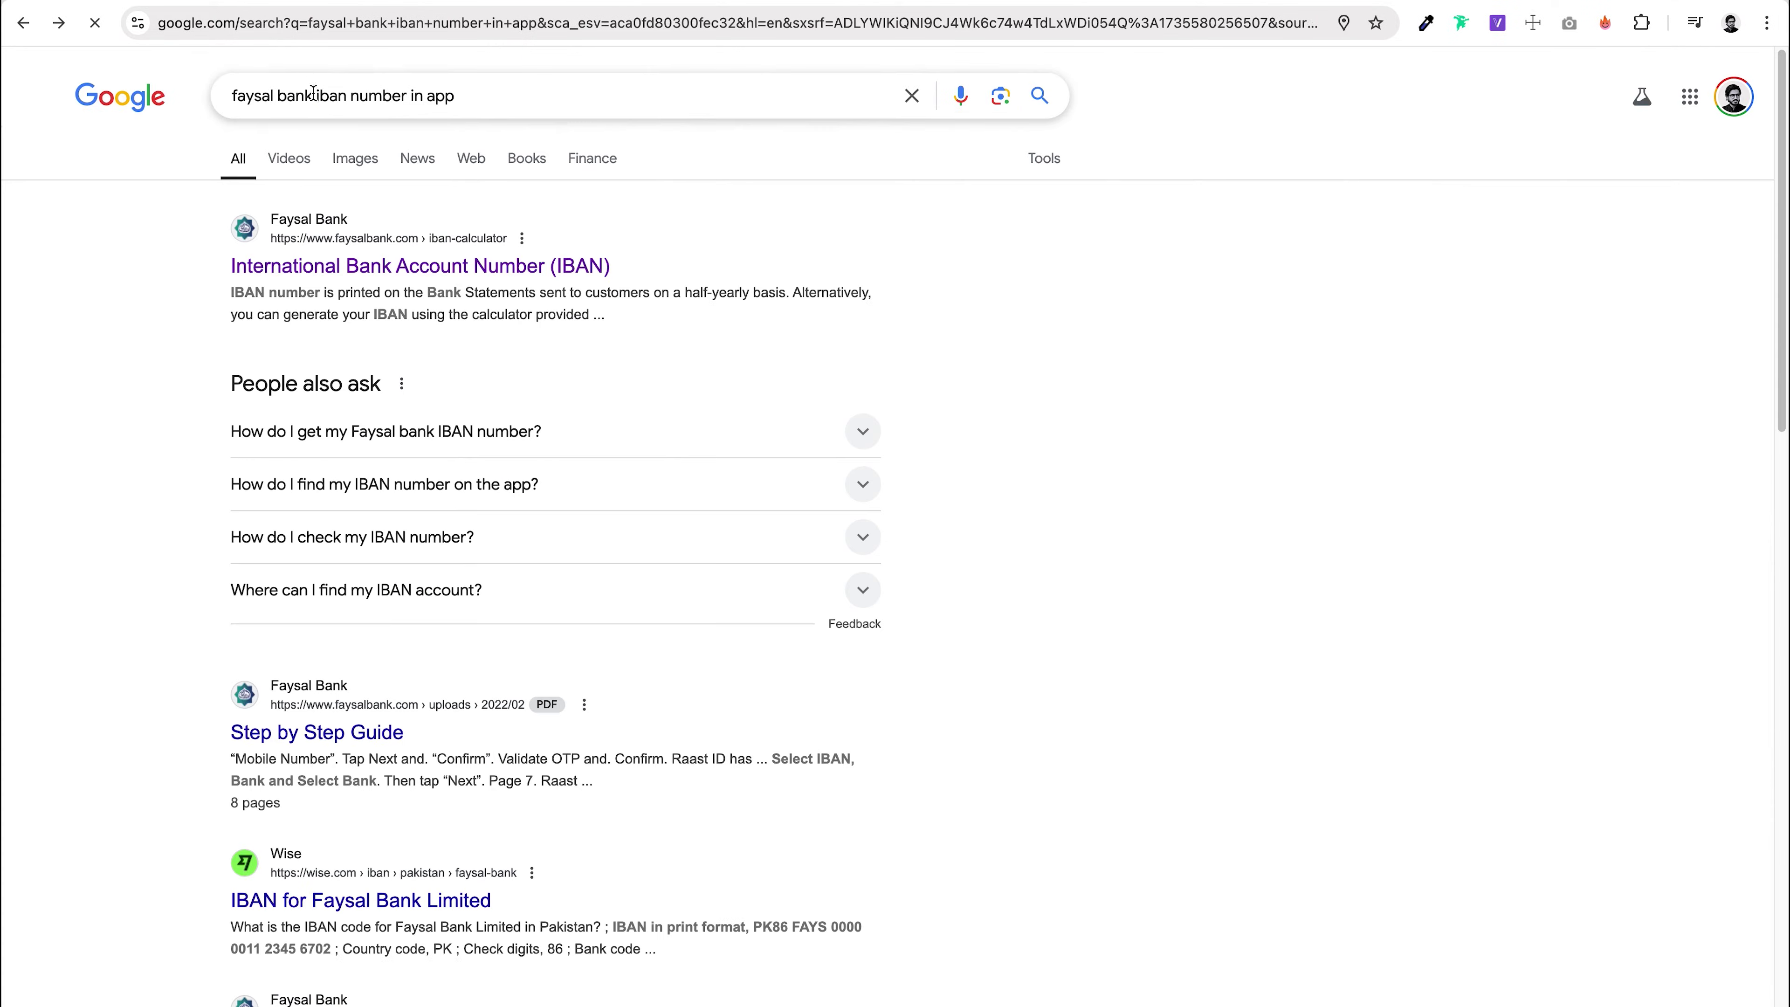
Step: Search 'ubl iban number' and open the UBL IBAN converter page
left_click_drag(321, 95, 229, 95)
key("ctrl+a")
type("ubl")
left_click(293, 138)
left_click(344, 209)
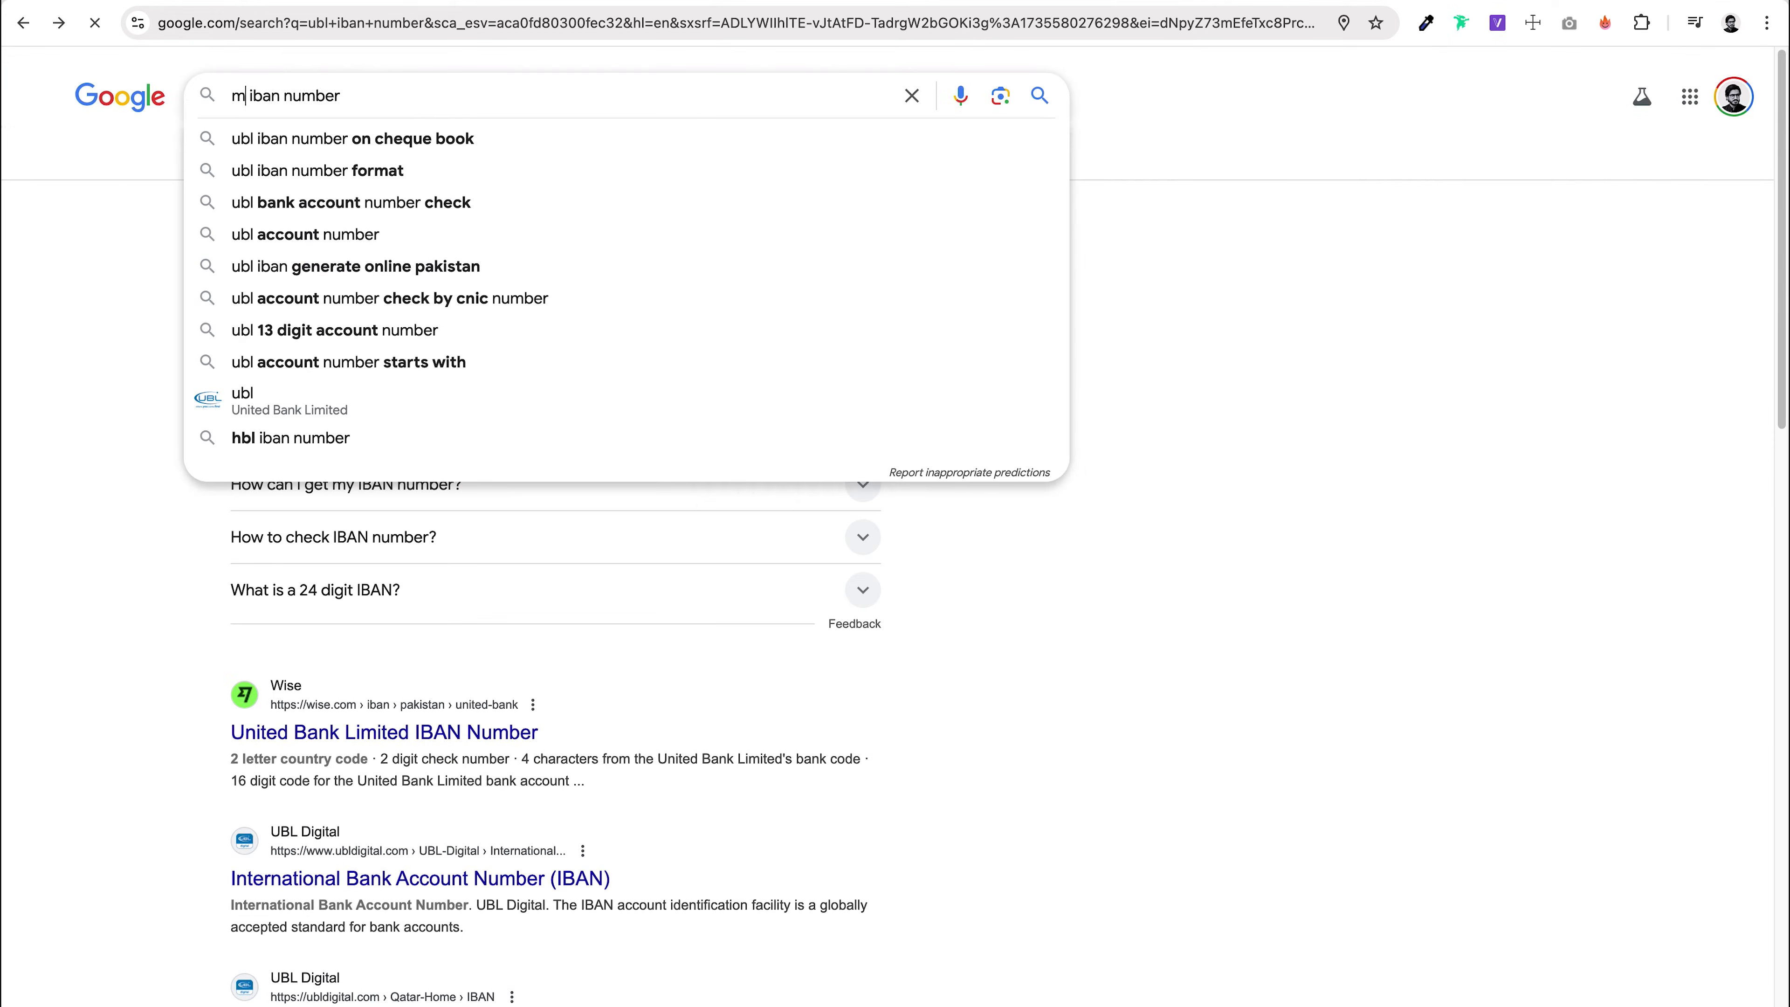
Step: Search 'meezan iban number' and open the Meezan IBAN Generator page
type("eezan")
key("Return")
left_click(332, 264)
scroll(354, 415, "down", 10)
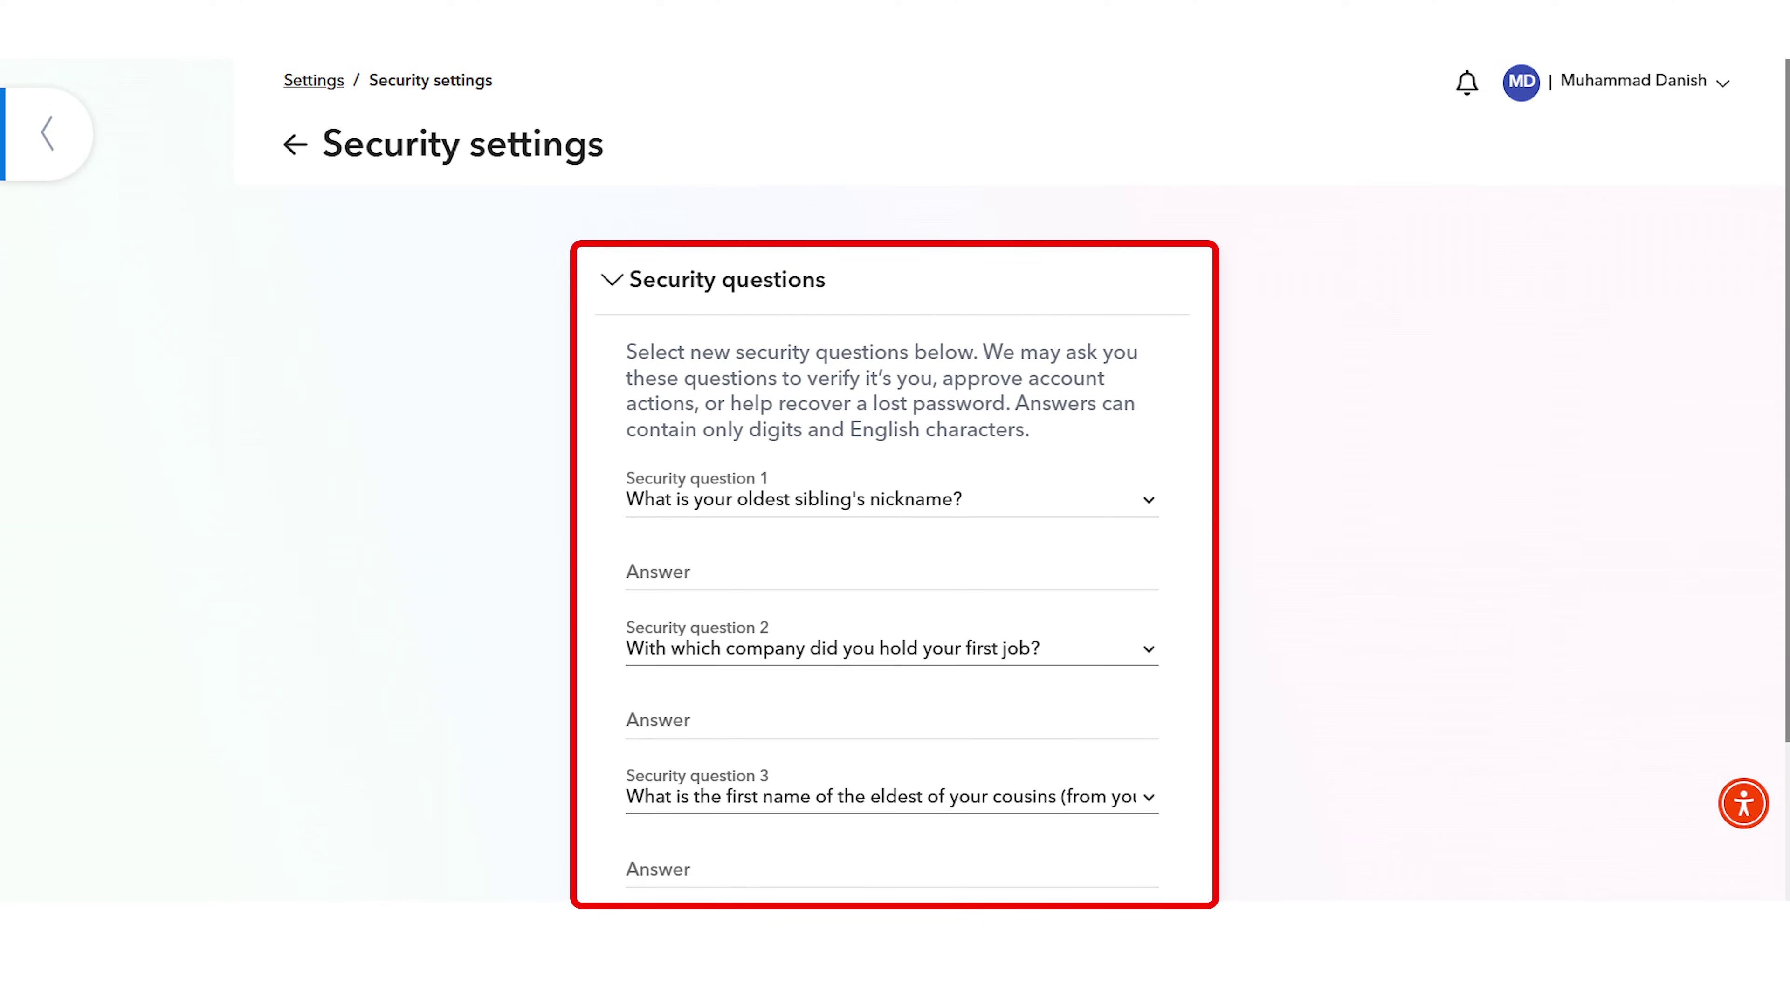
Step: Scroll down the Security settings questions toward the Done button
scroll(895, 493, "down", 3)
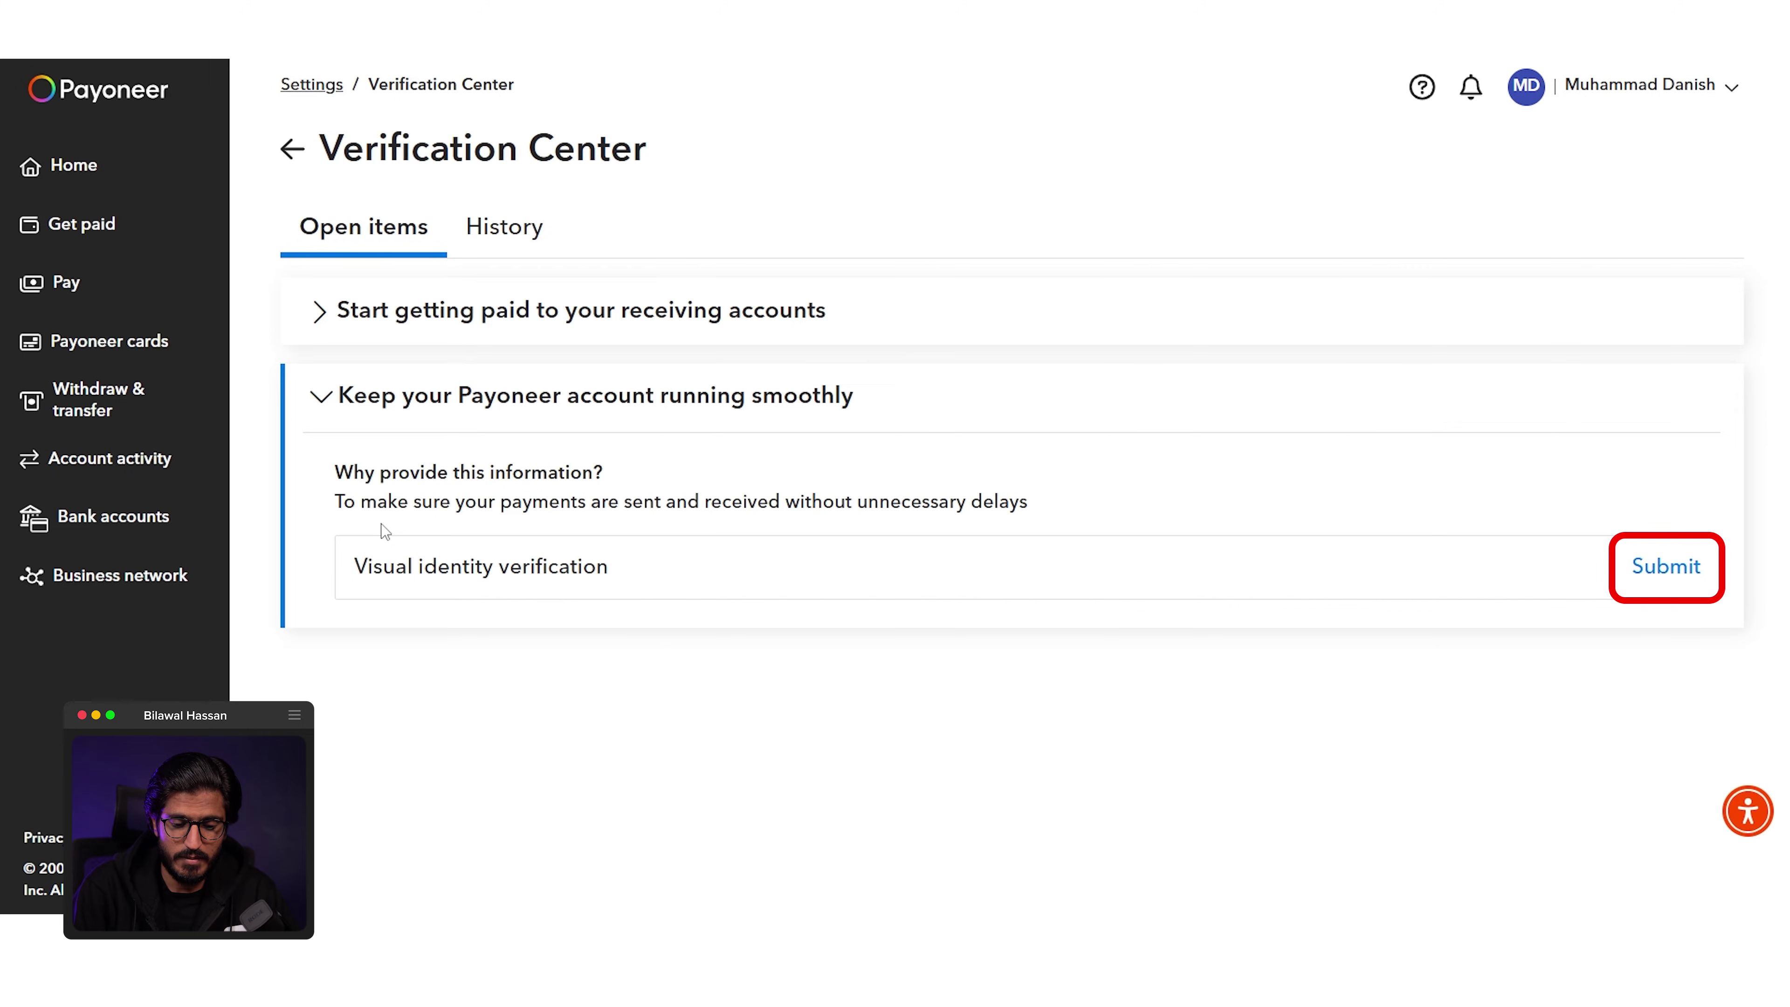
Step: Begin visual identity verification, consent to it, and scroll down to the START button
left_click(1663, 568)
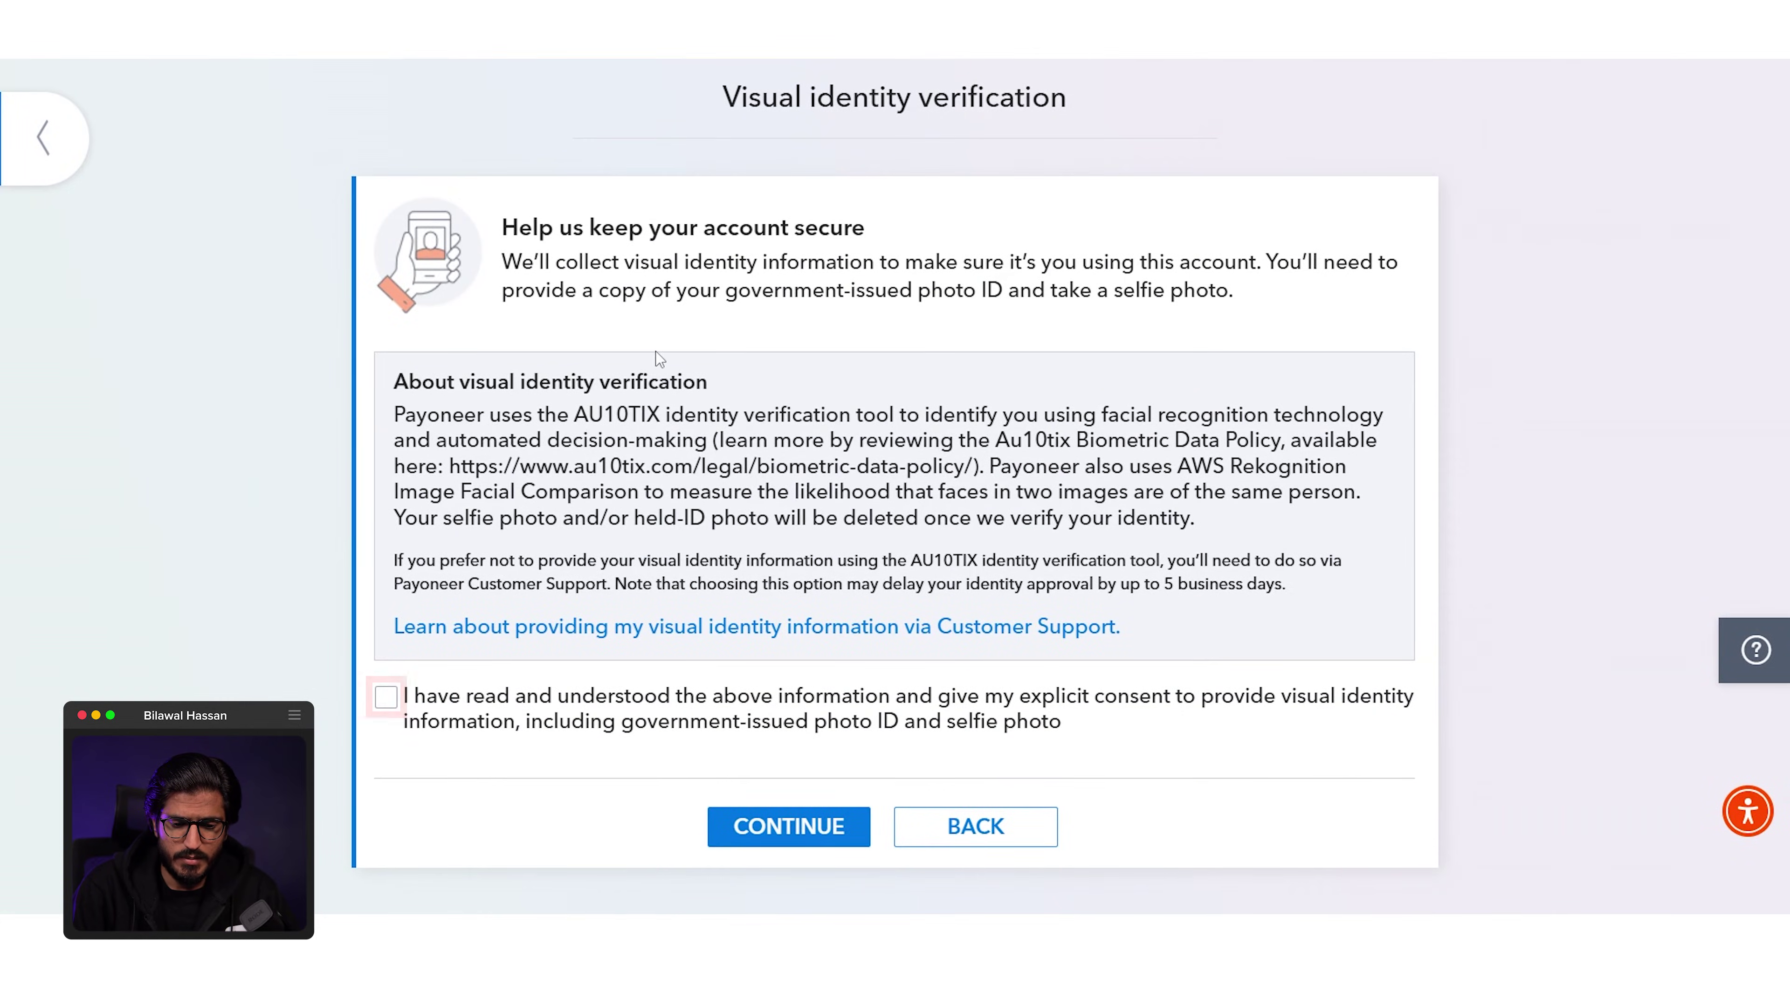
left_click(386, 696)
left_click(789, 838)
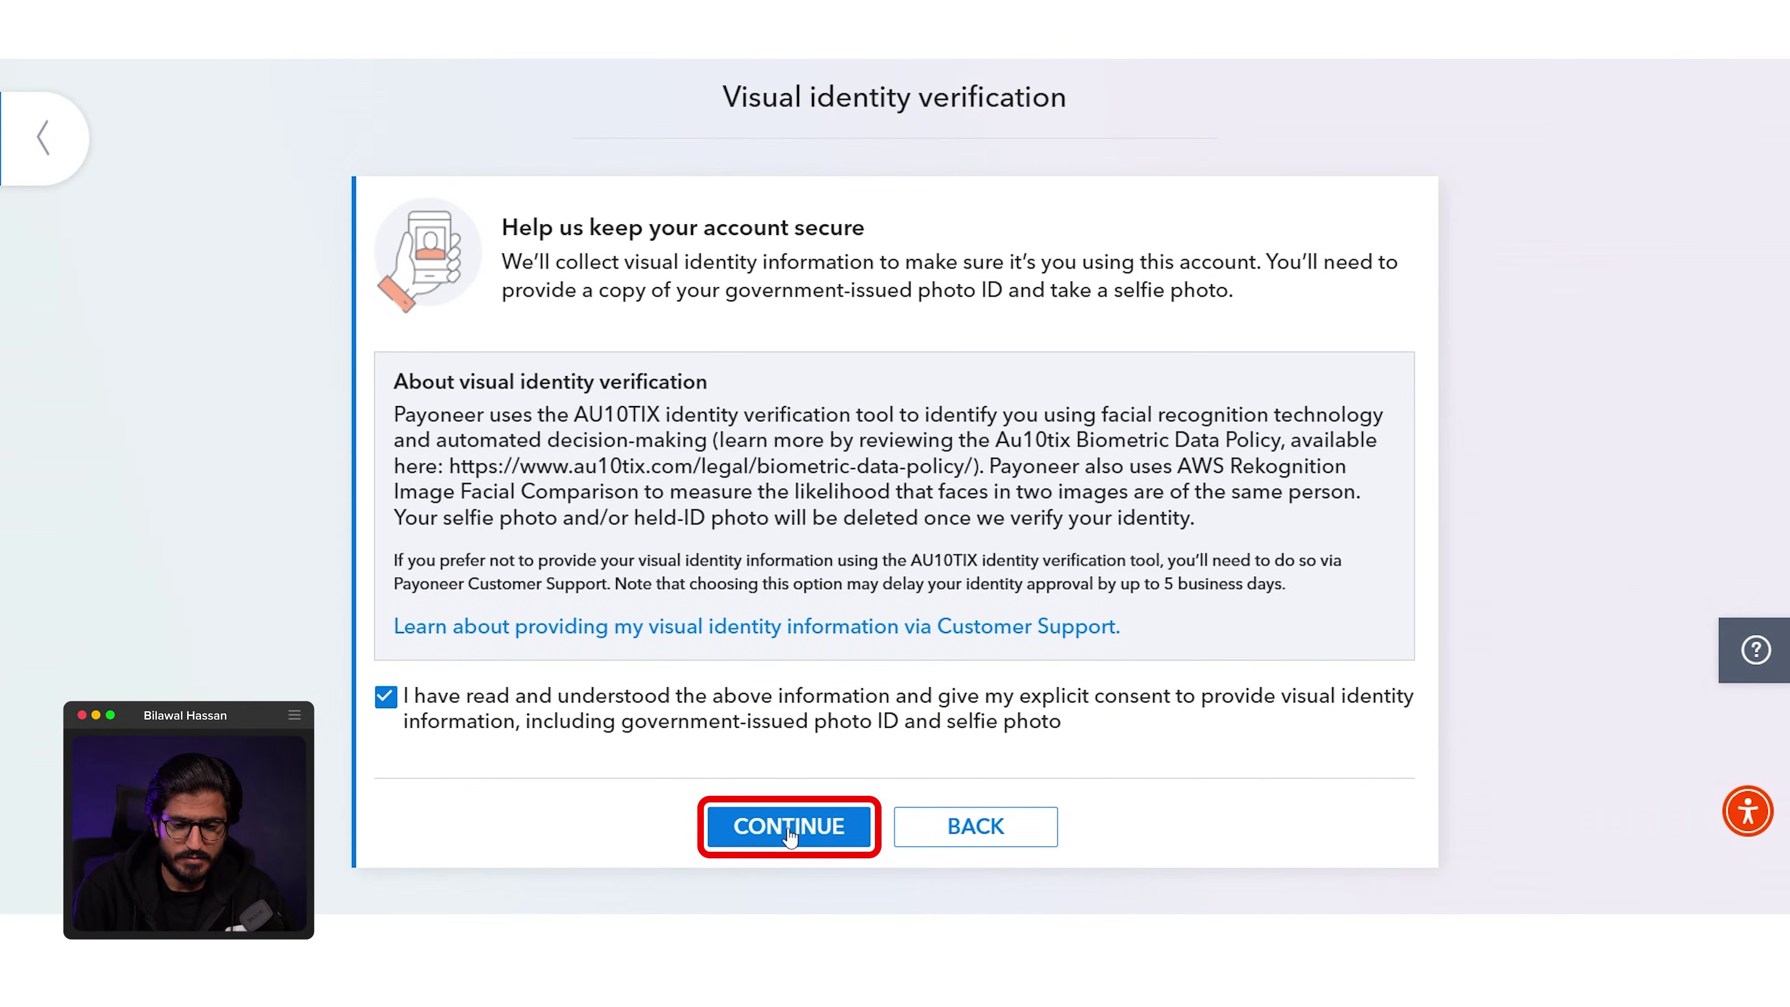
scroll(534, 521, "down", 1)
scroll(534, 523, "down", 5)
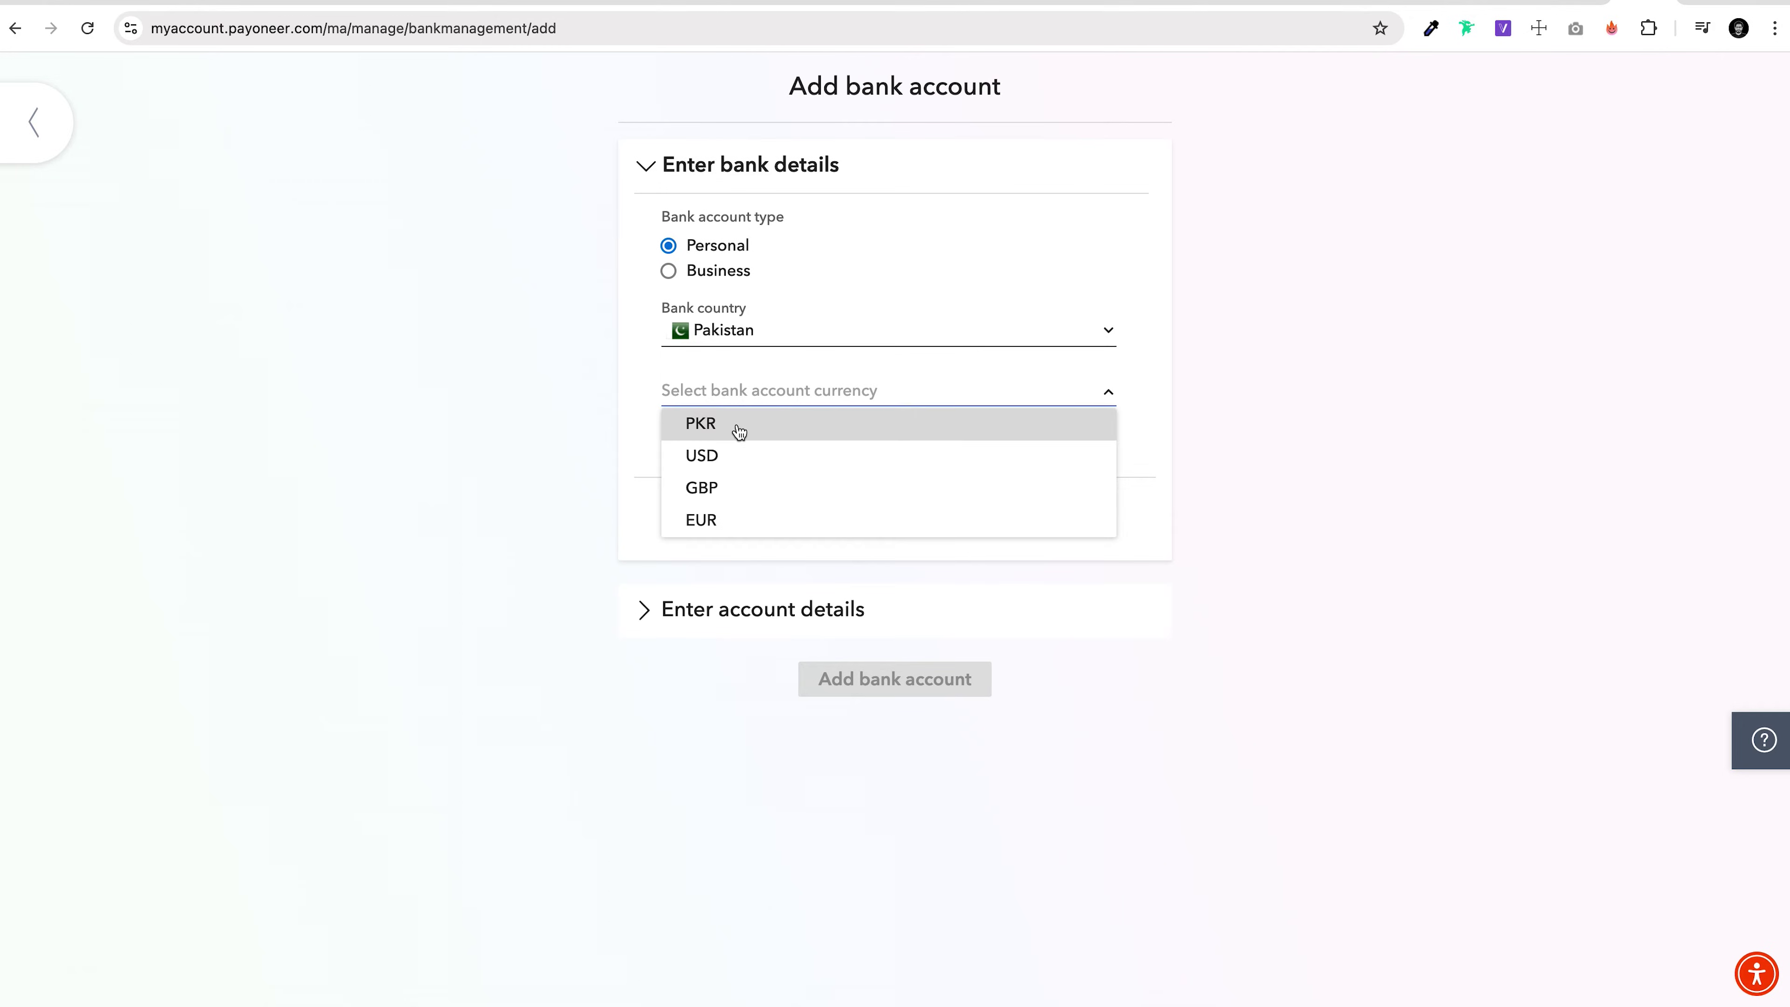
Step: Add a personal Pakistan bank account in PKR and bring up the Bank Name list
left_click(735, 423)
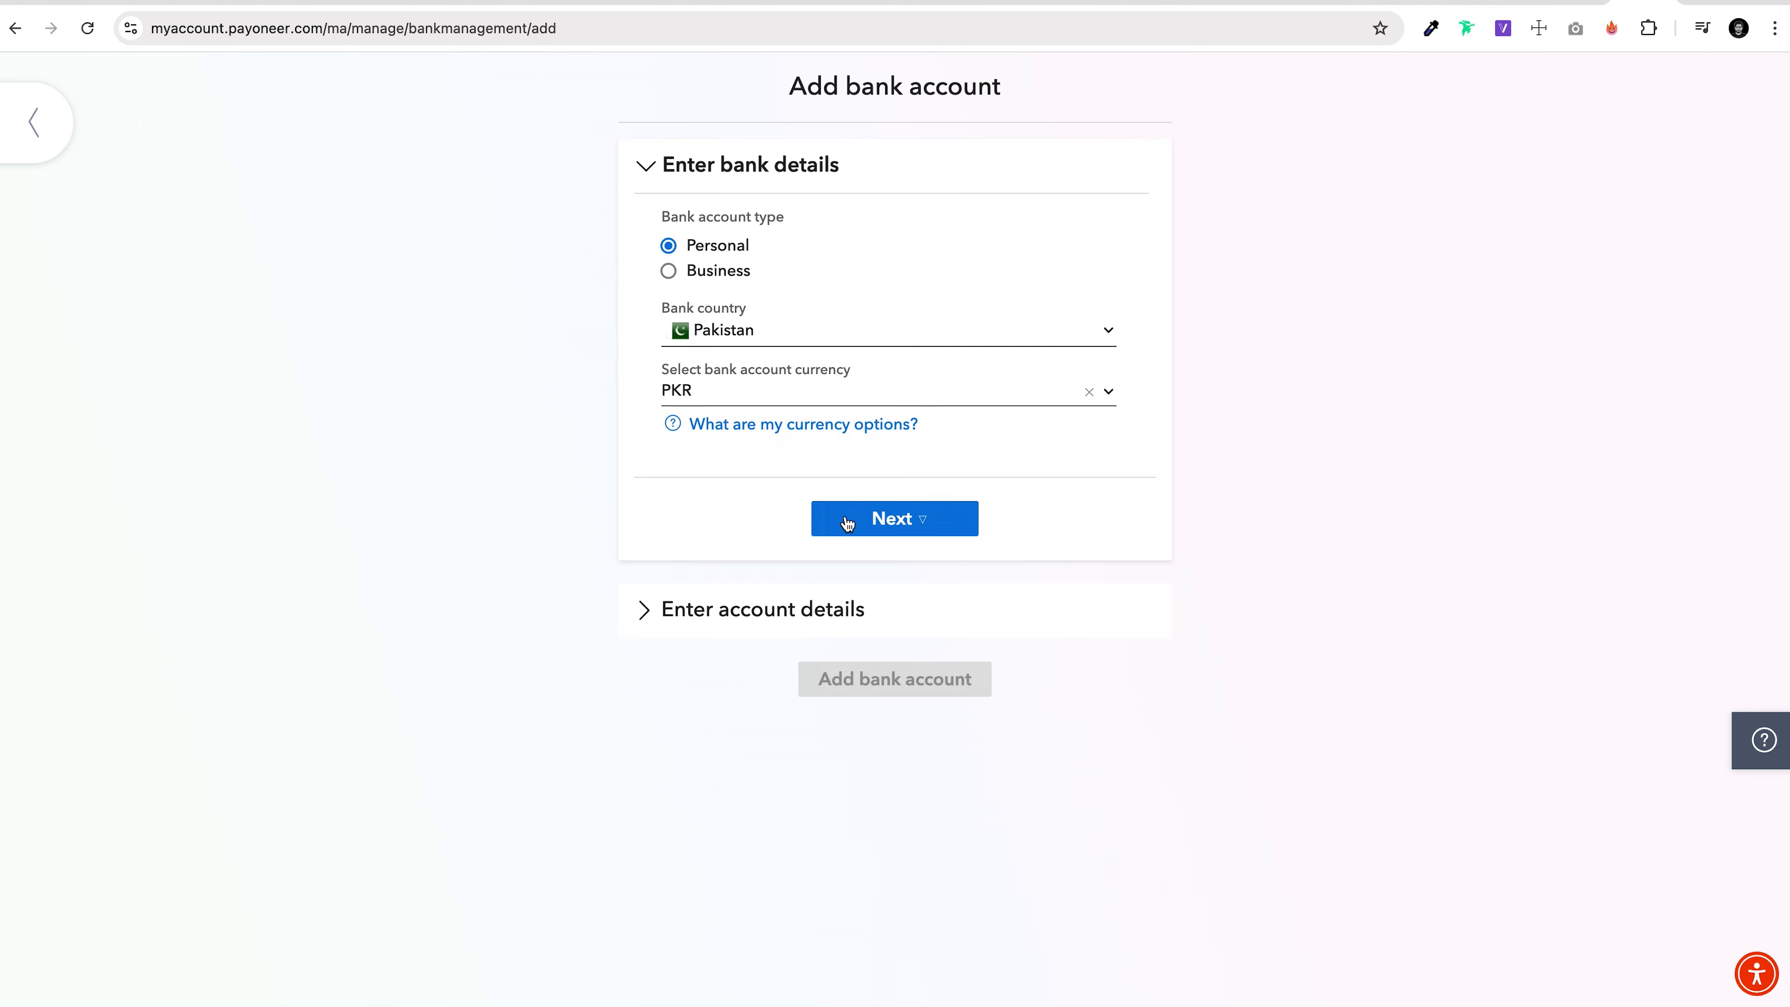
left_click(854, 522)
scroll(978, 313, "down", 3)
left_click(978, 310)
scroll(913, 531, "down", 5)
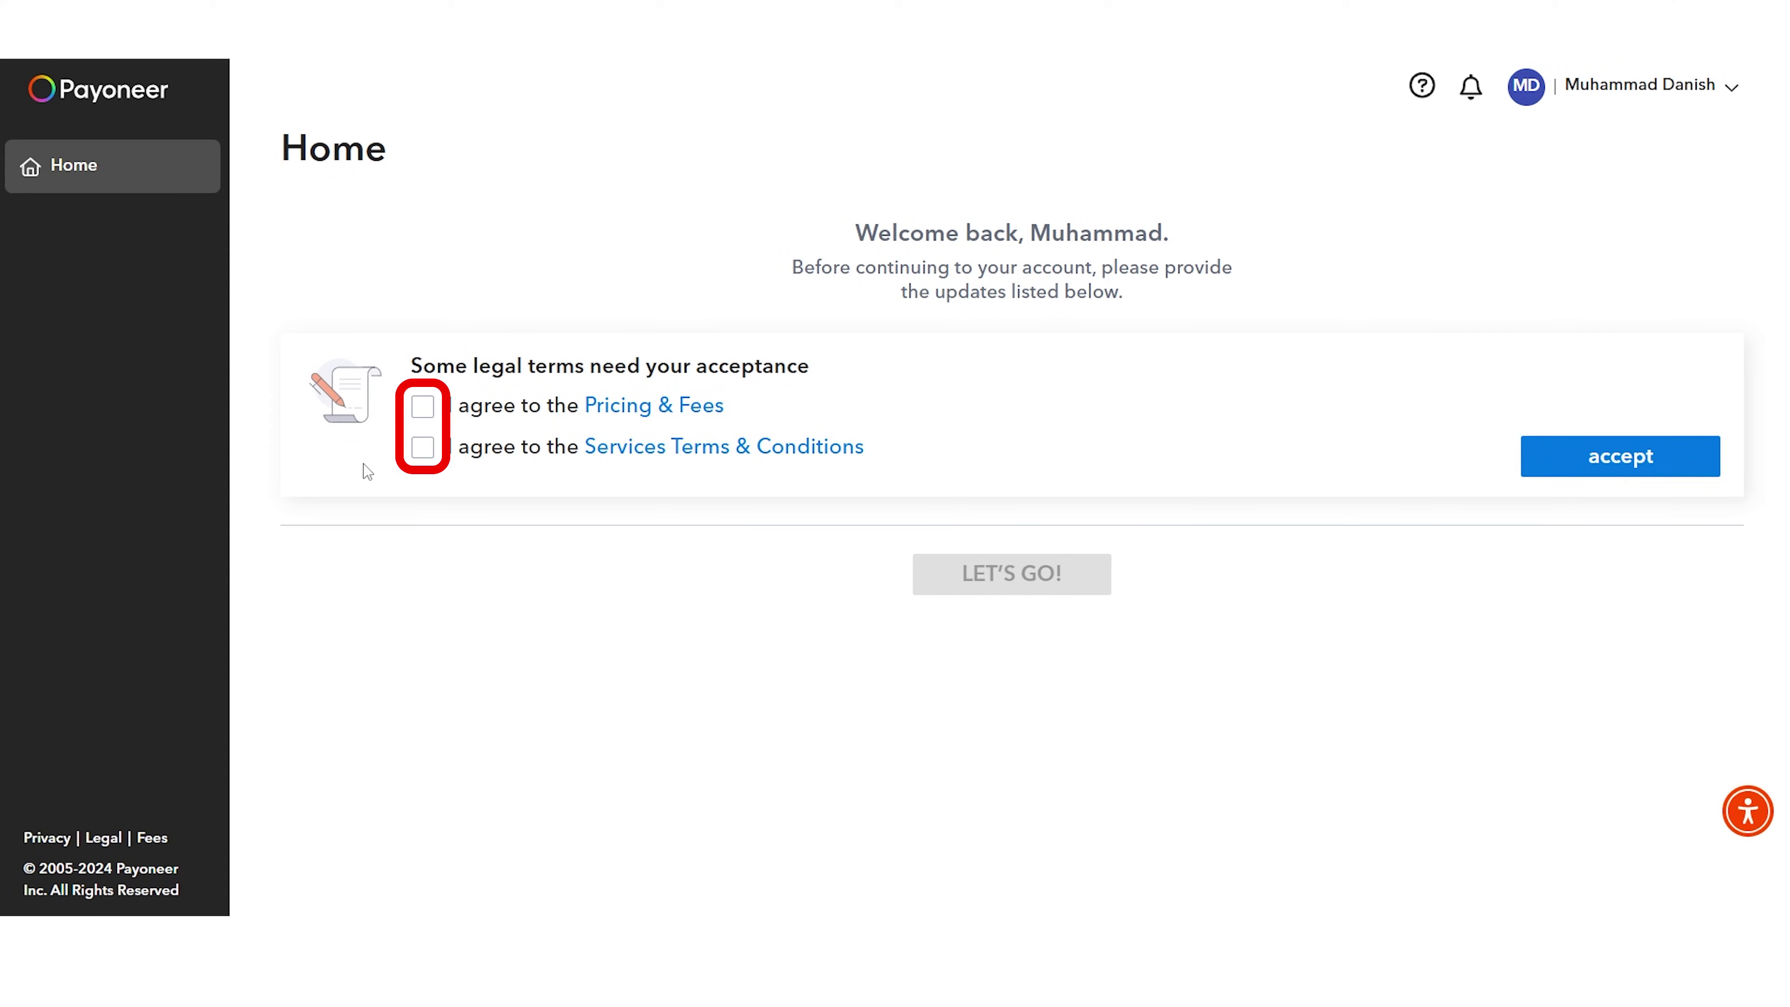
Step: Accept the Pricing & Fees and Services Terms & Conditions, then continue with LET'S GO!
left_click(423, 409)
left_click(423, 447)
left_click(1672, 471)
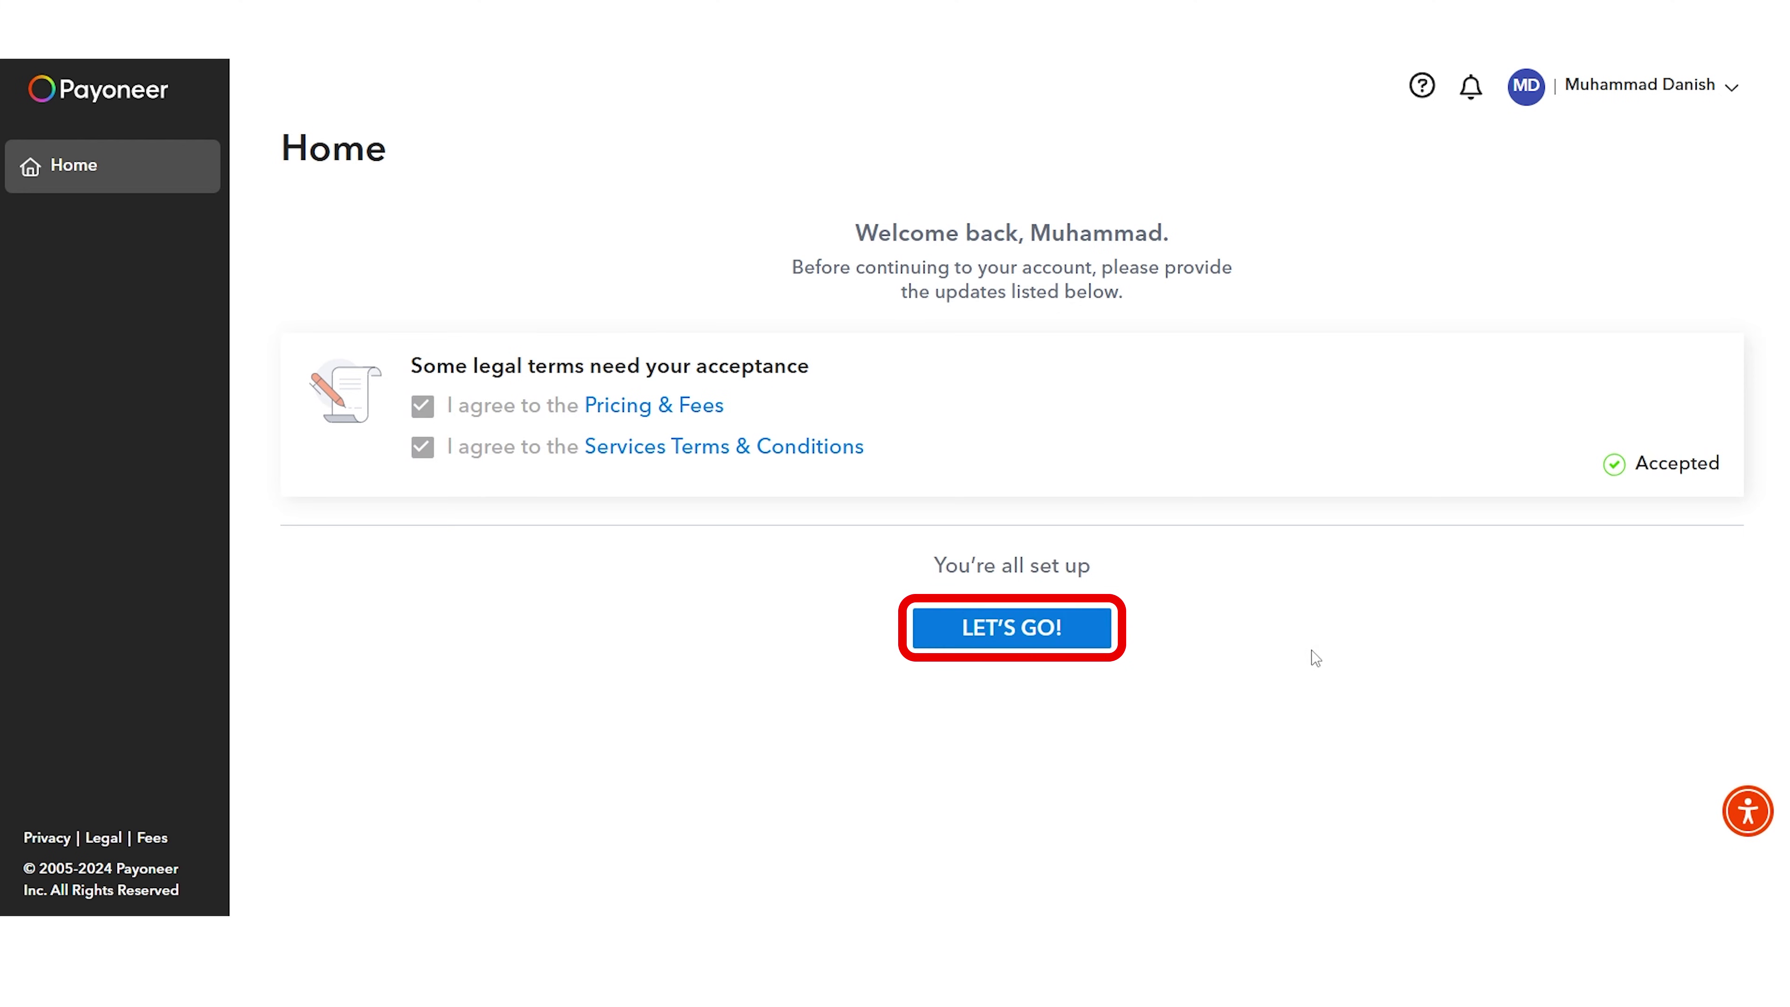
left_click(990, 640)
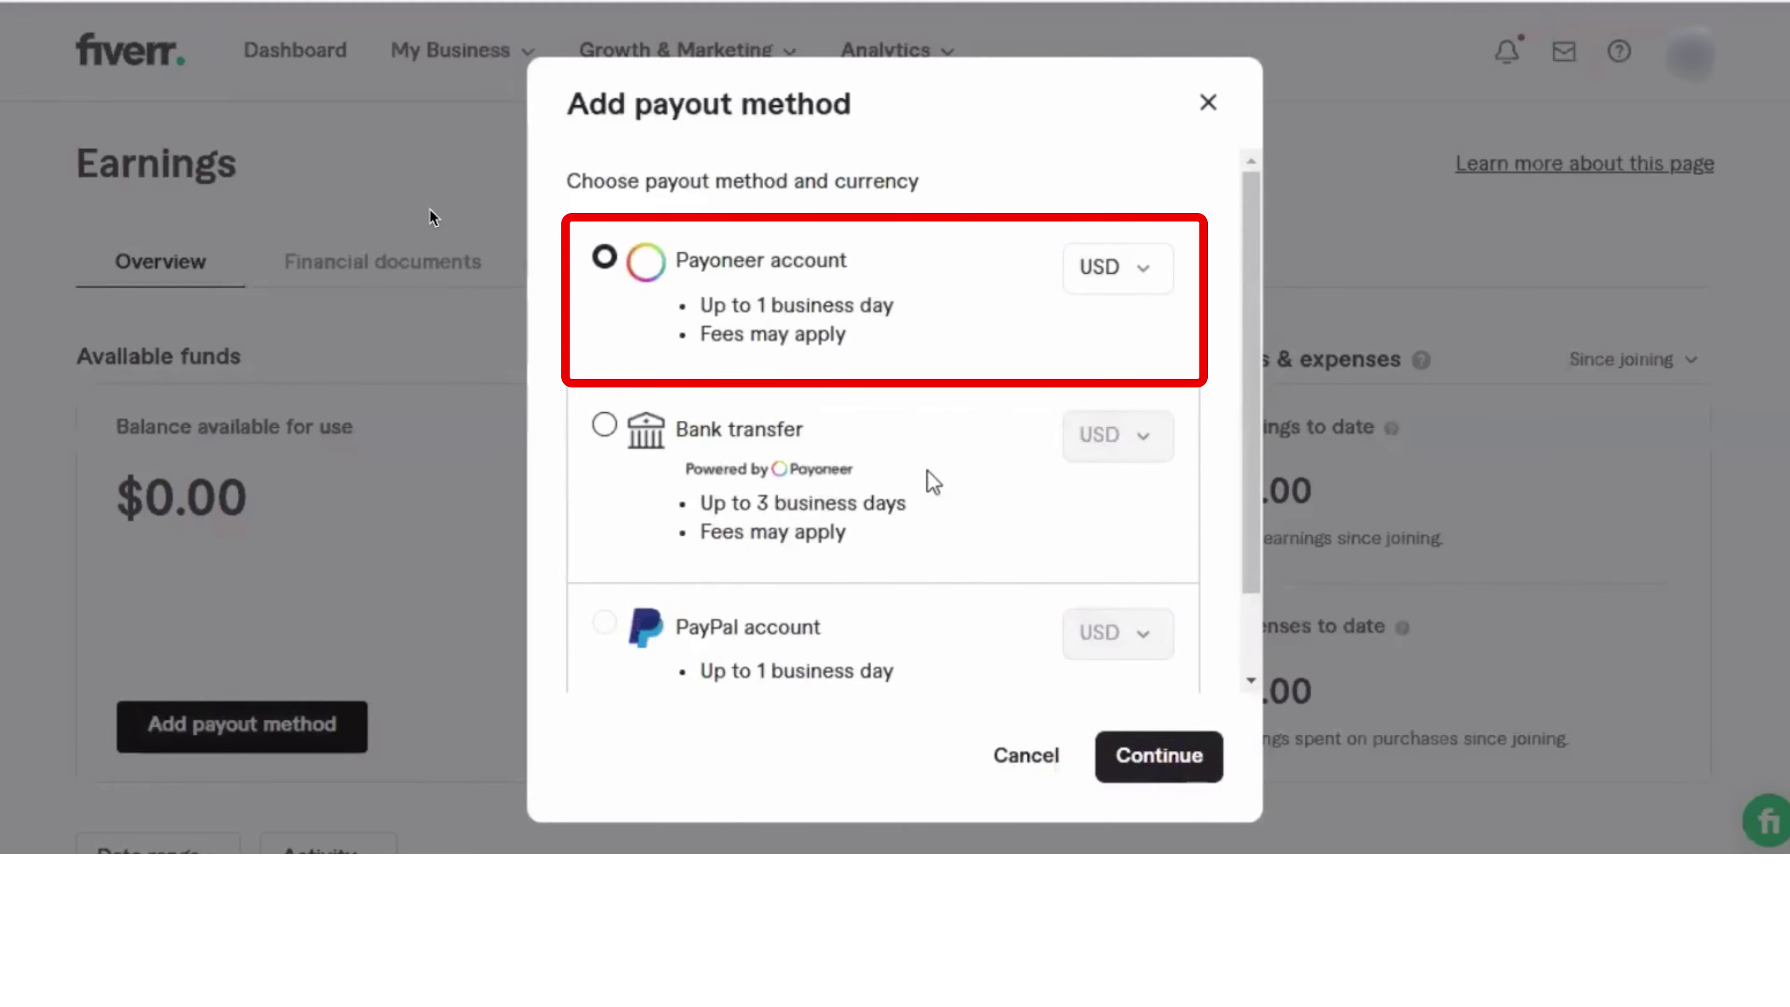
Step: Enter the texted phone code, then sign in to the existing Payoneer account as Fiverr's payout method
left_click(1172, 747)
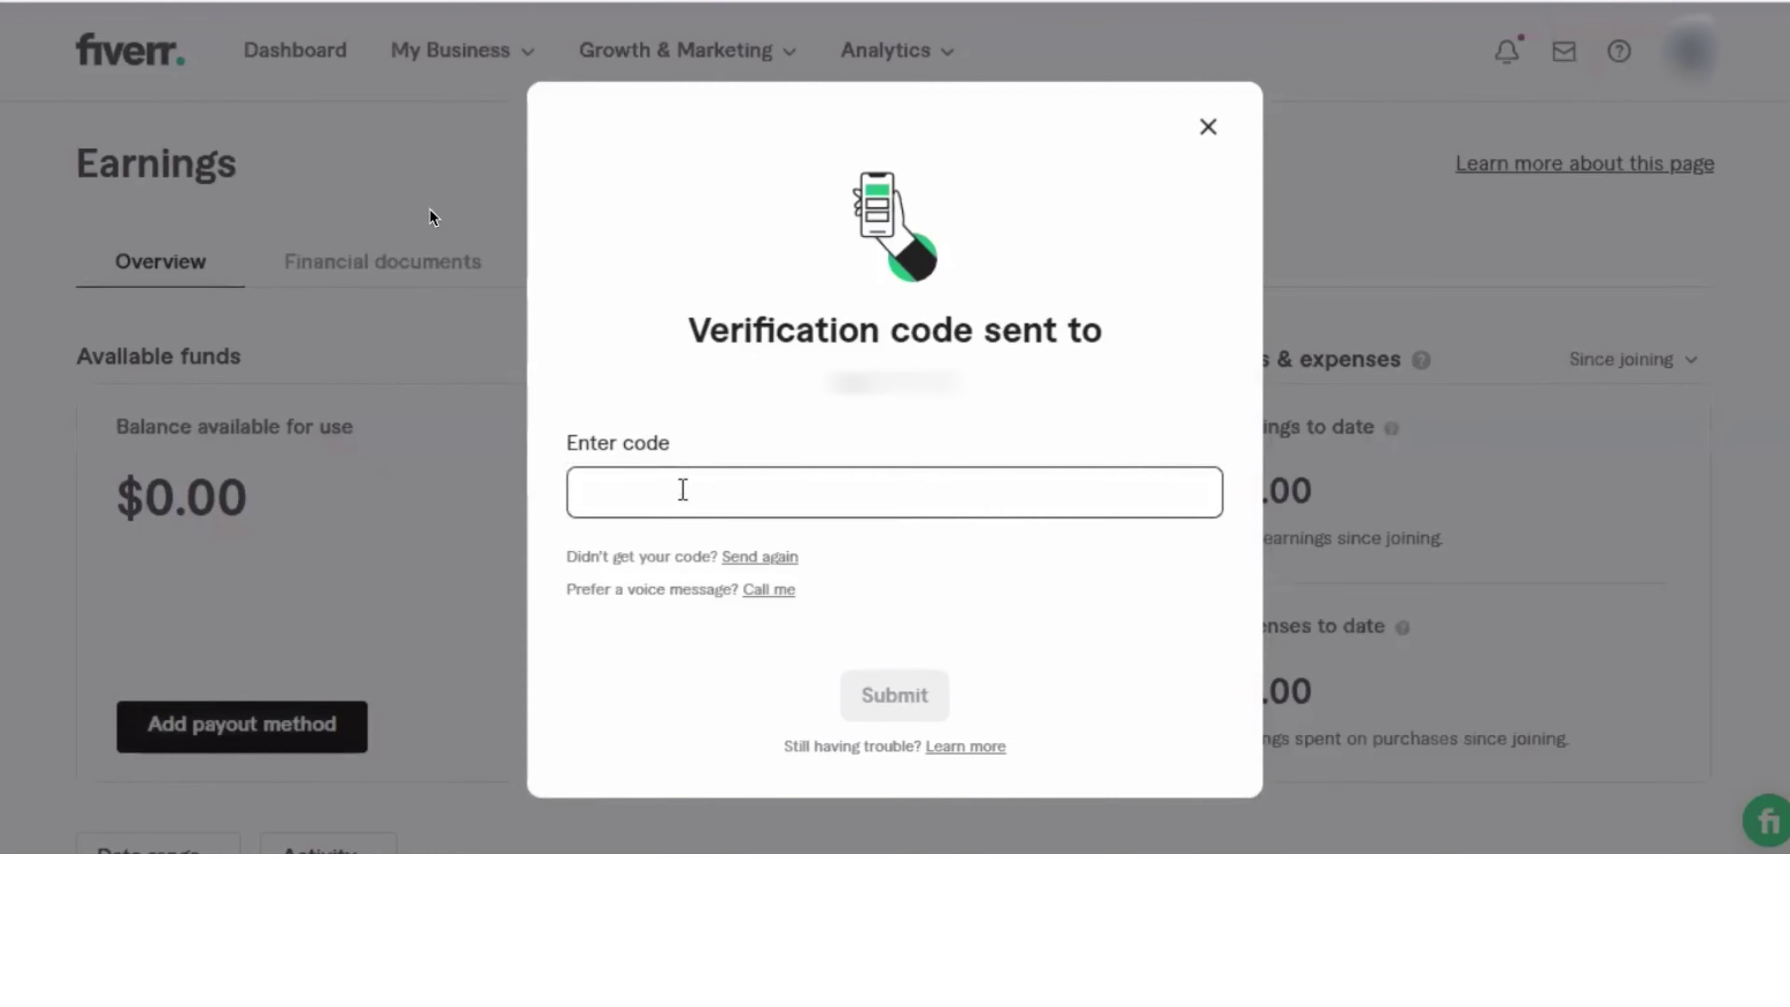
left_click(683, 488)
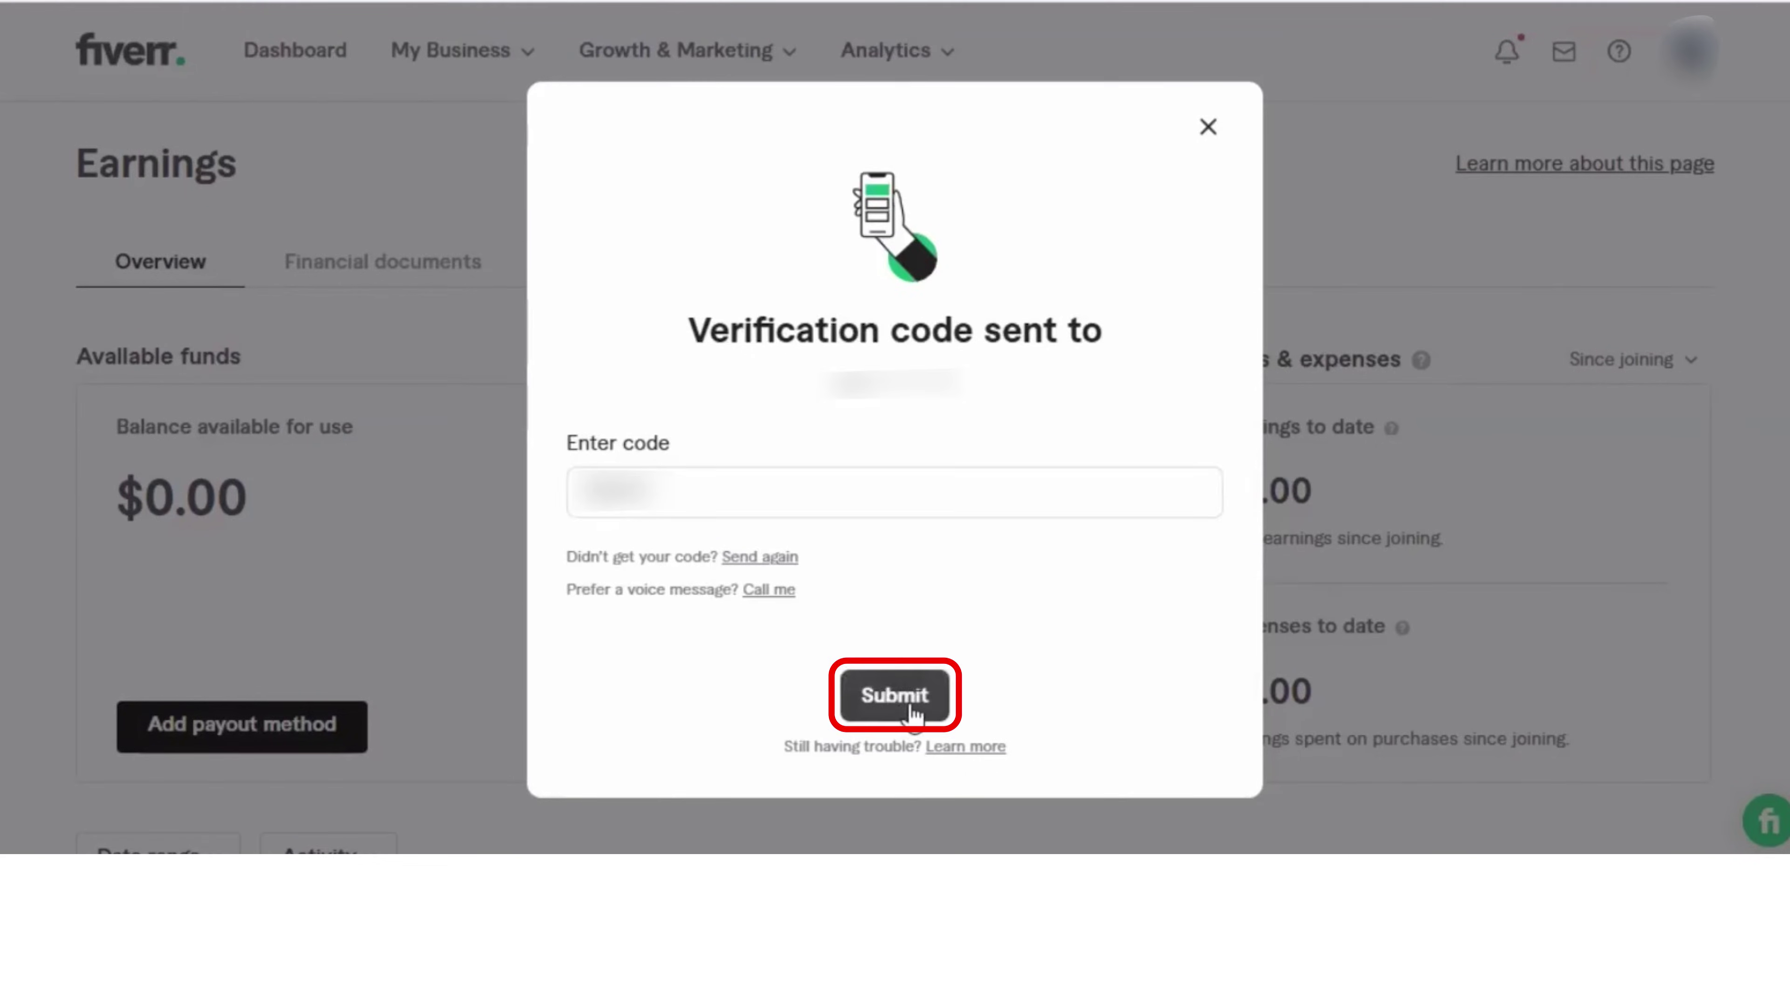
left_click(915, 707)
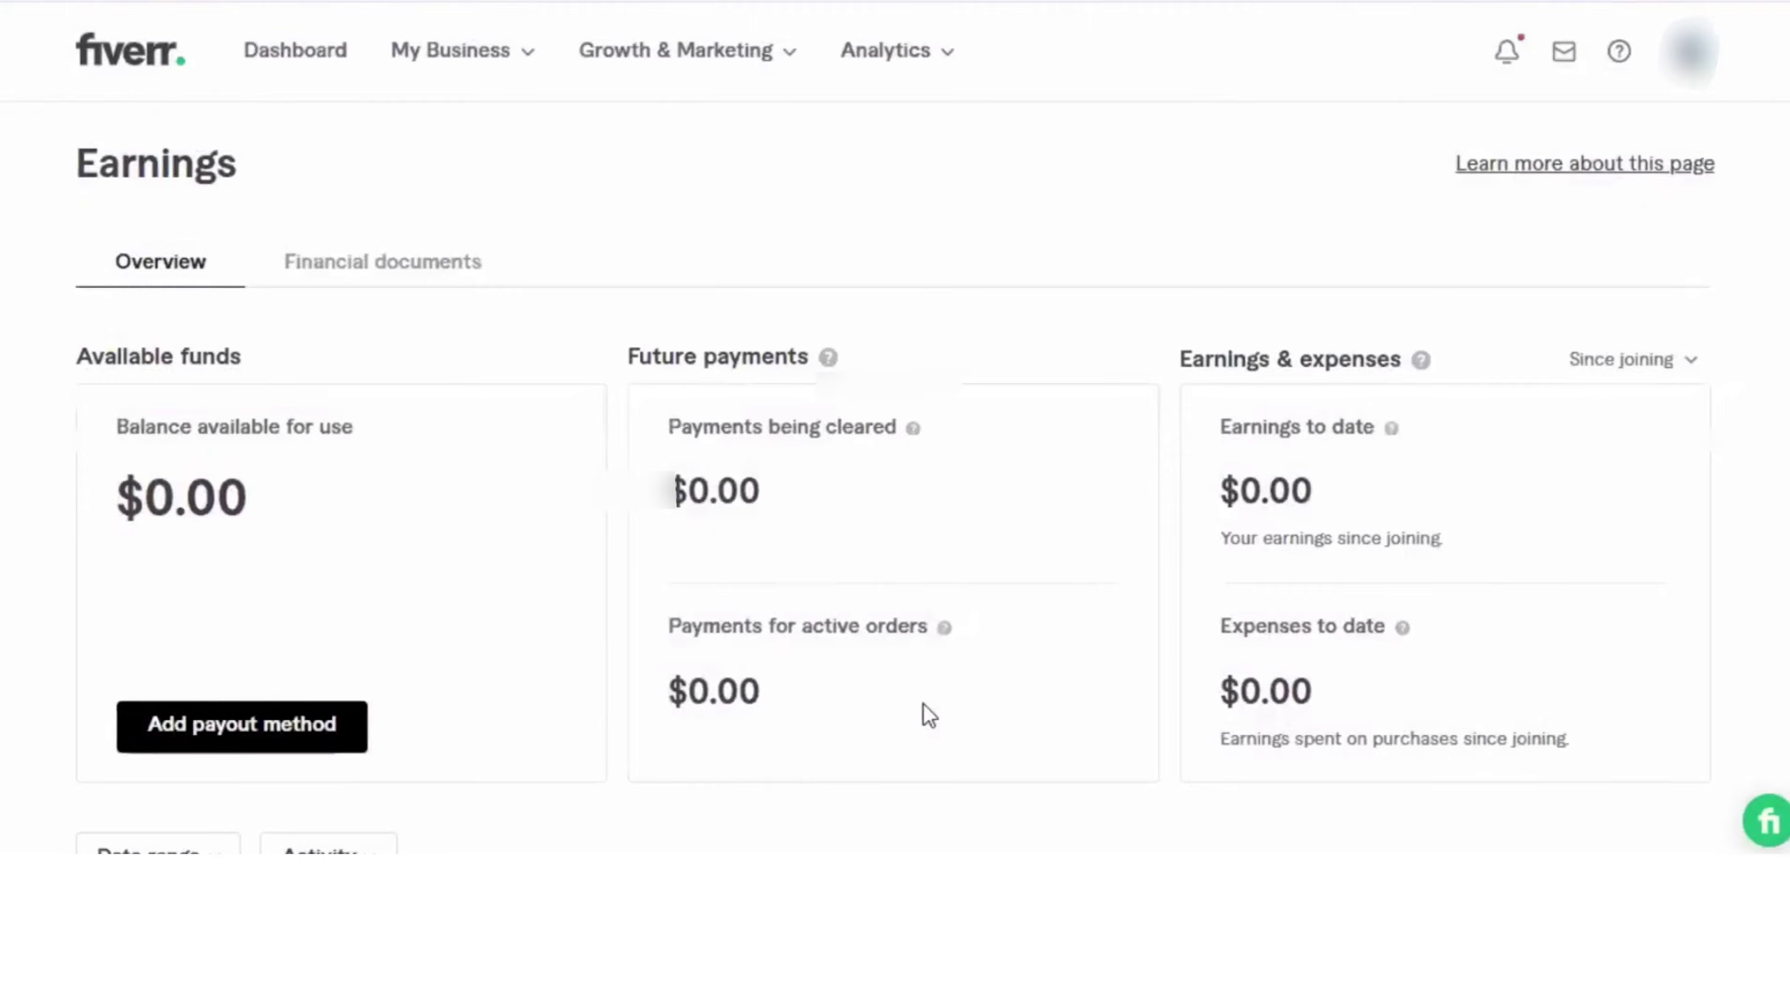
left_click(937, 624)
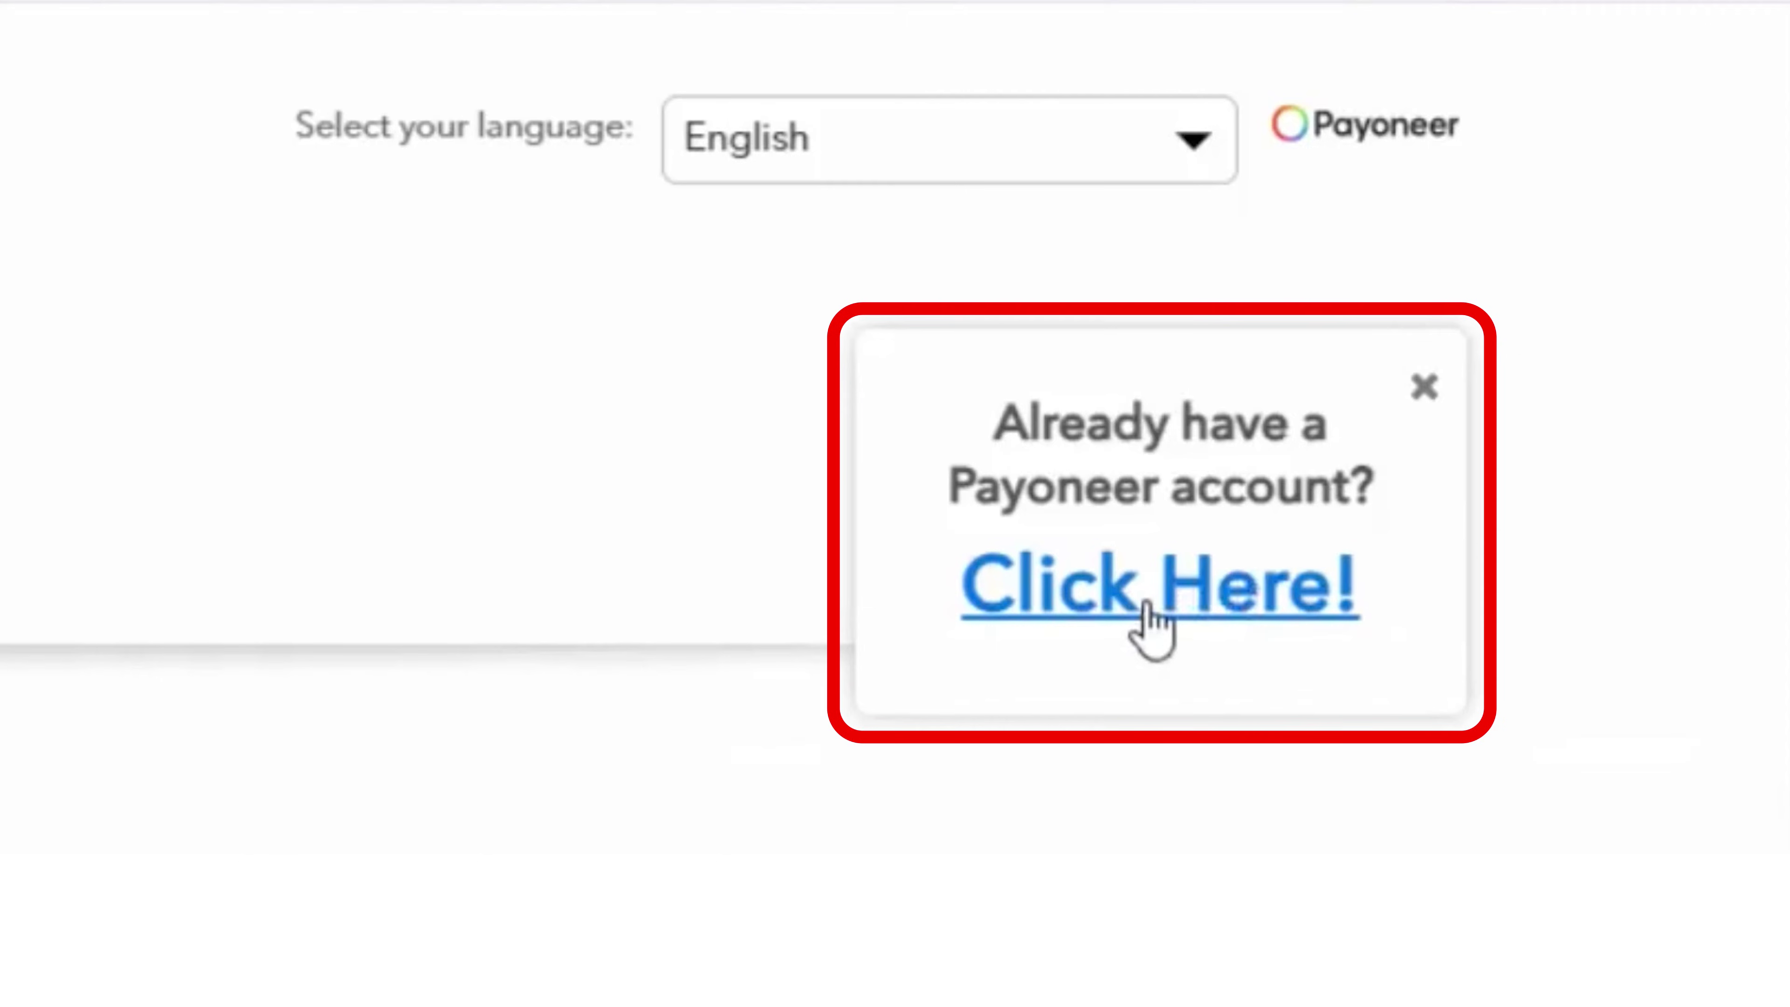
left_click(1147, 608)
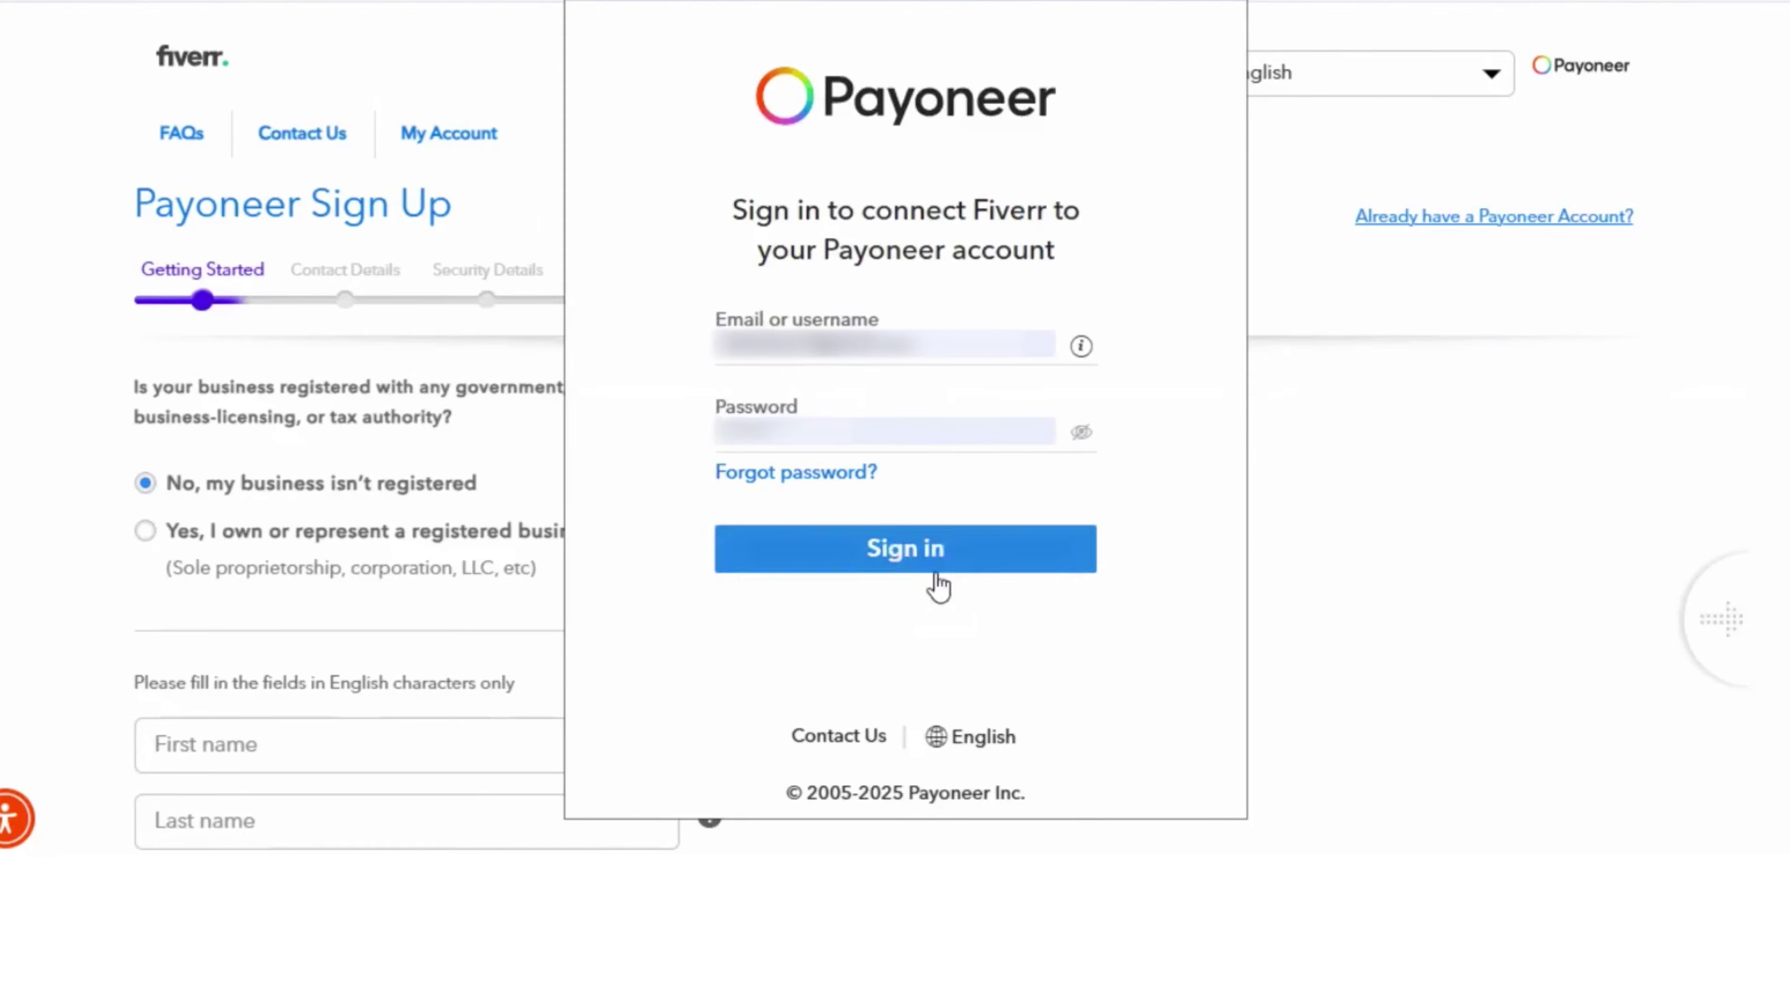
left_click(939, 564)
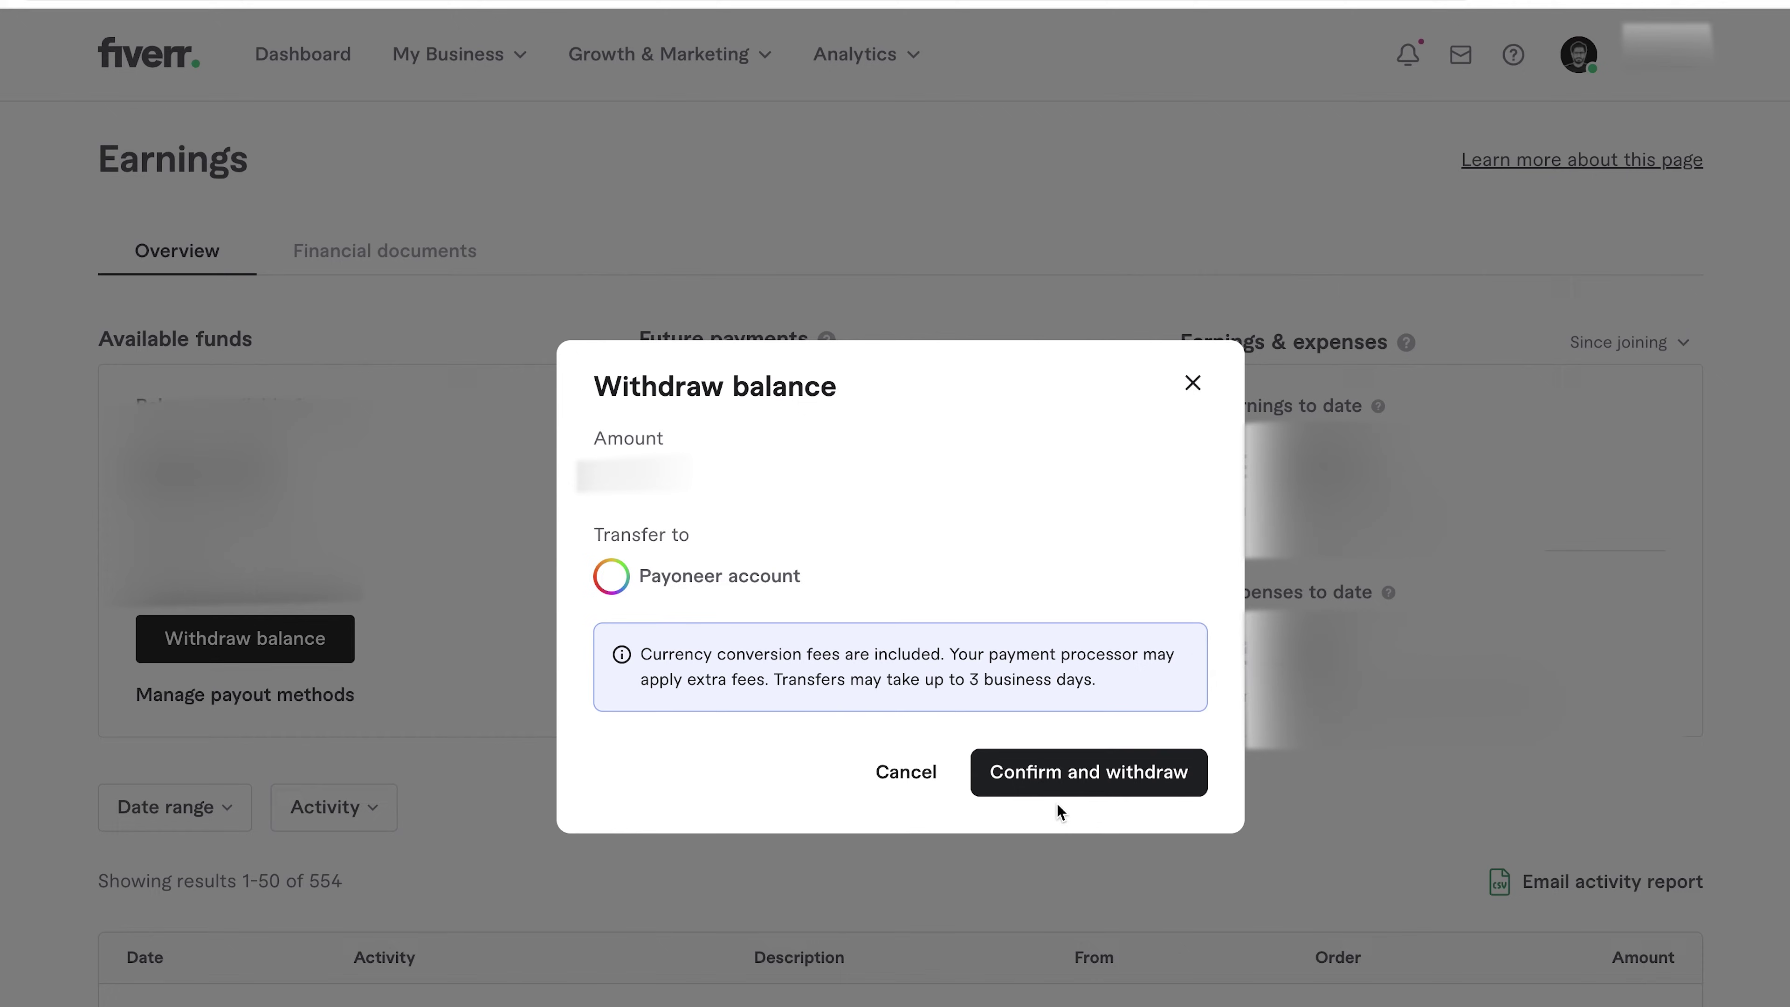
Step: Confirm withdrawing the Fiverr earnings balance to the linked Payoneer account
left_click(1055, 788)
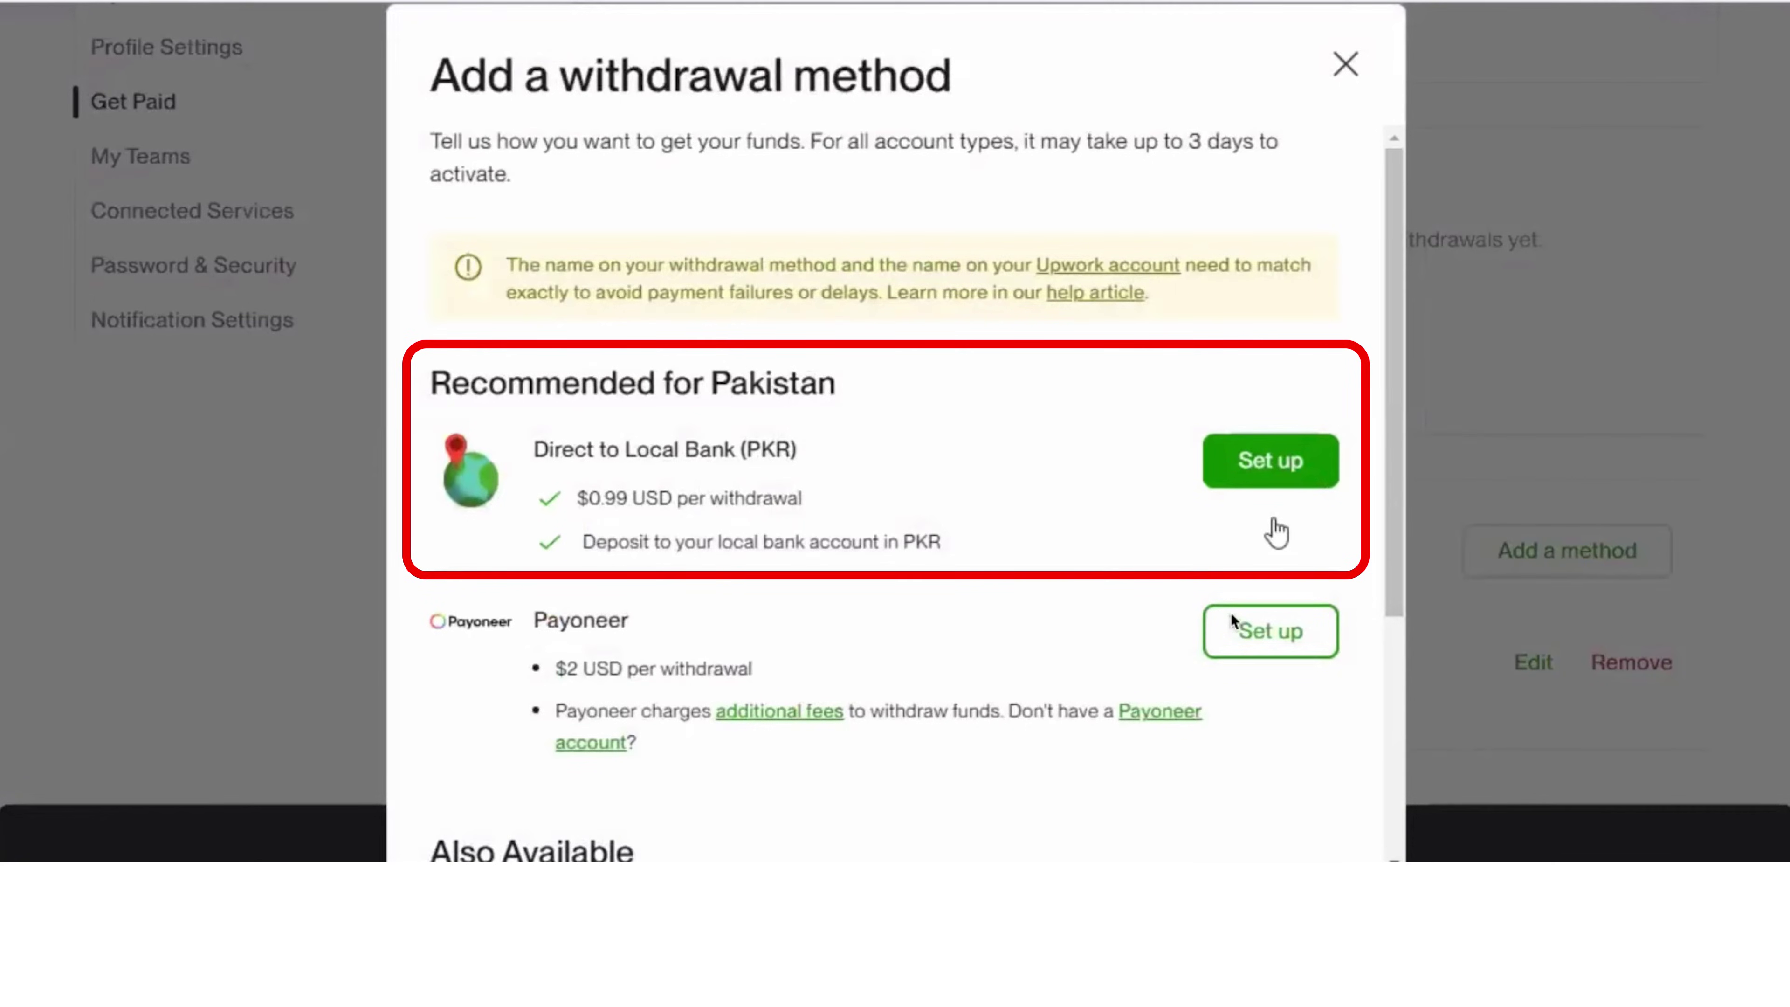
Step: Choose Payoneer as Upwork's new withdrawal method and pass the SMS code device check
scroll(1276, 532, "down", 2)
scroll(1277, 530, "down", 4)
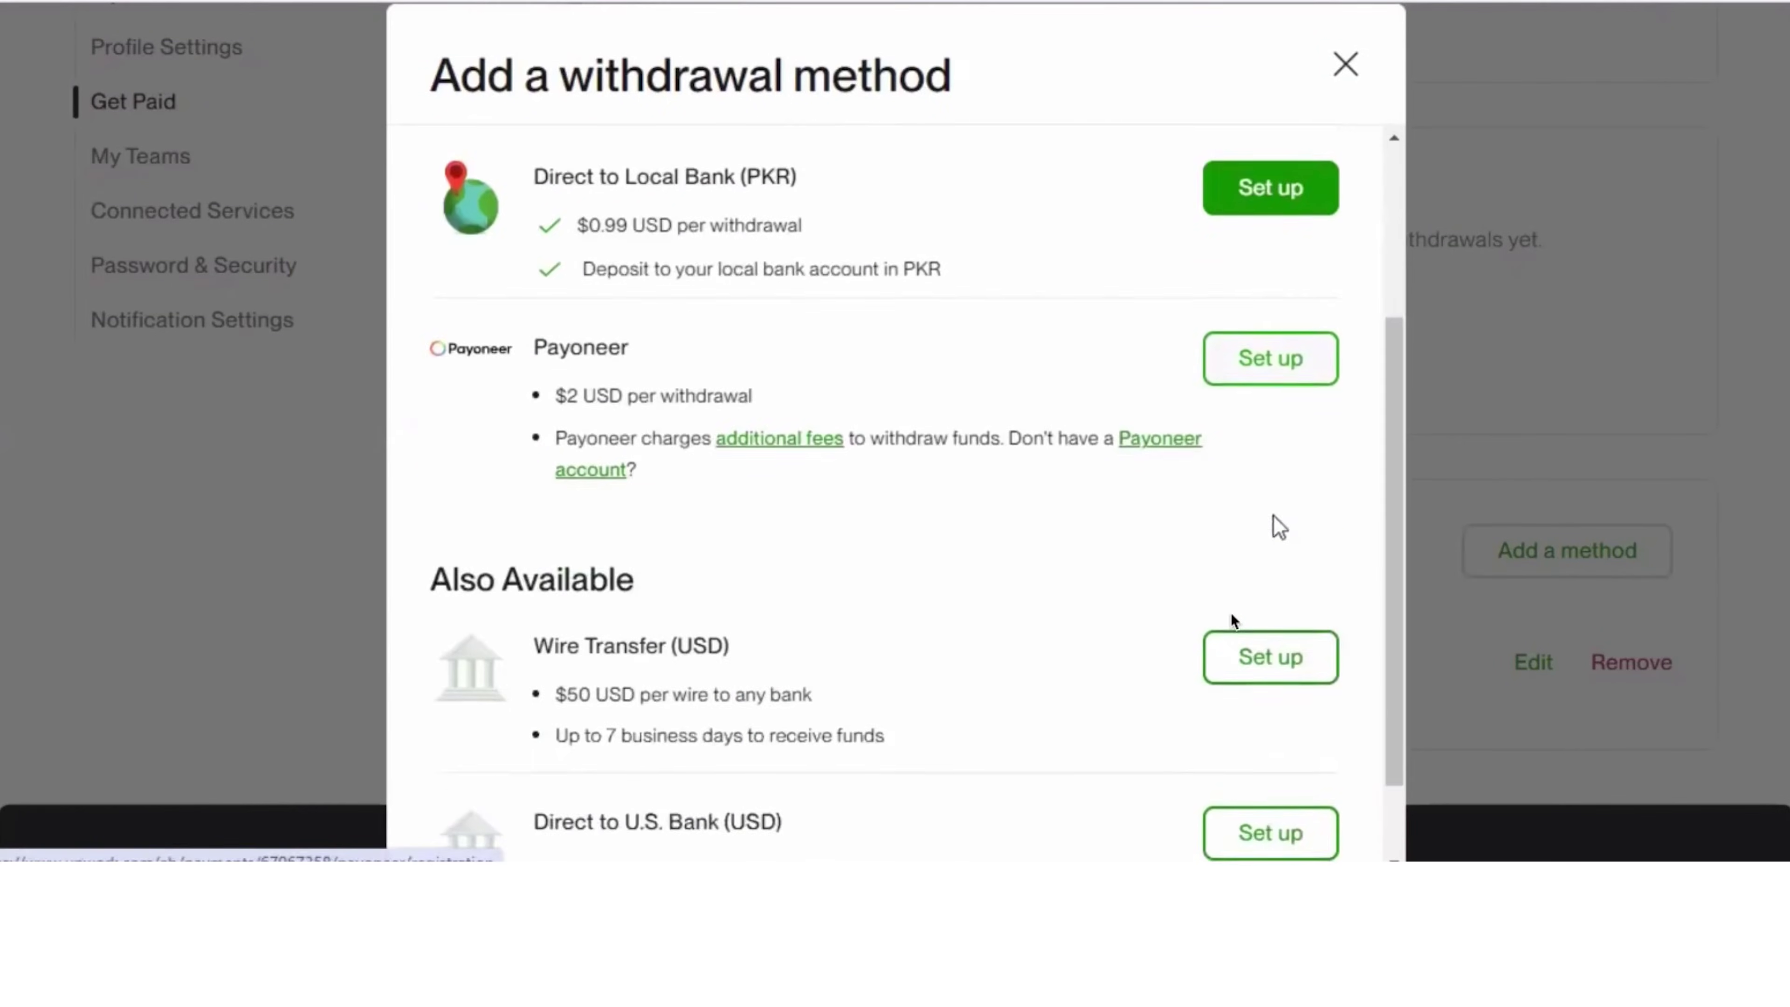
scroll(1271, 507, "up", 2)
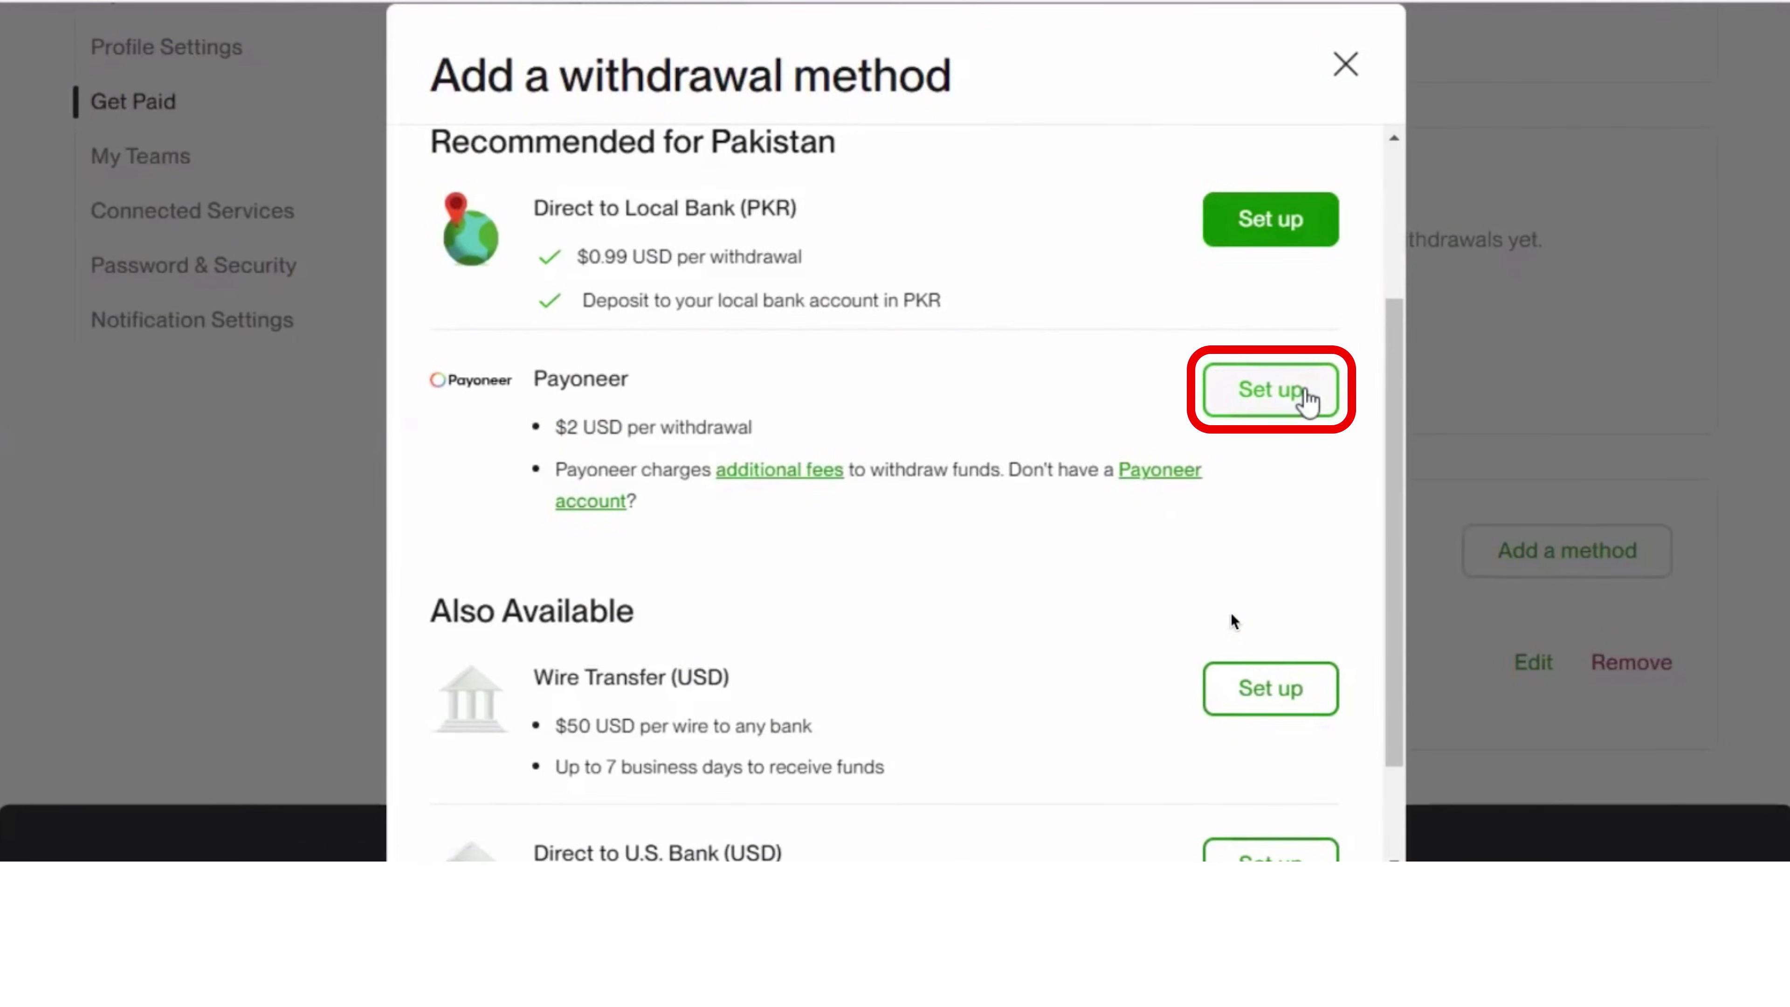
left_click(1303, 395)
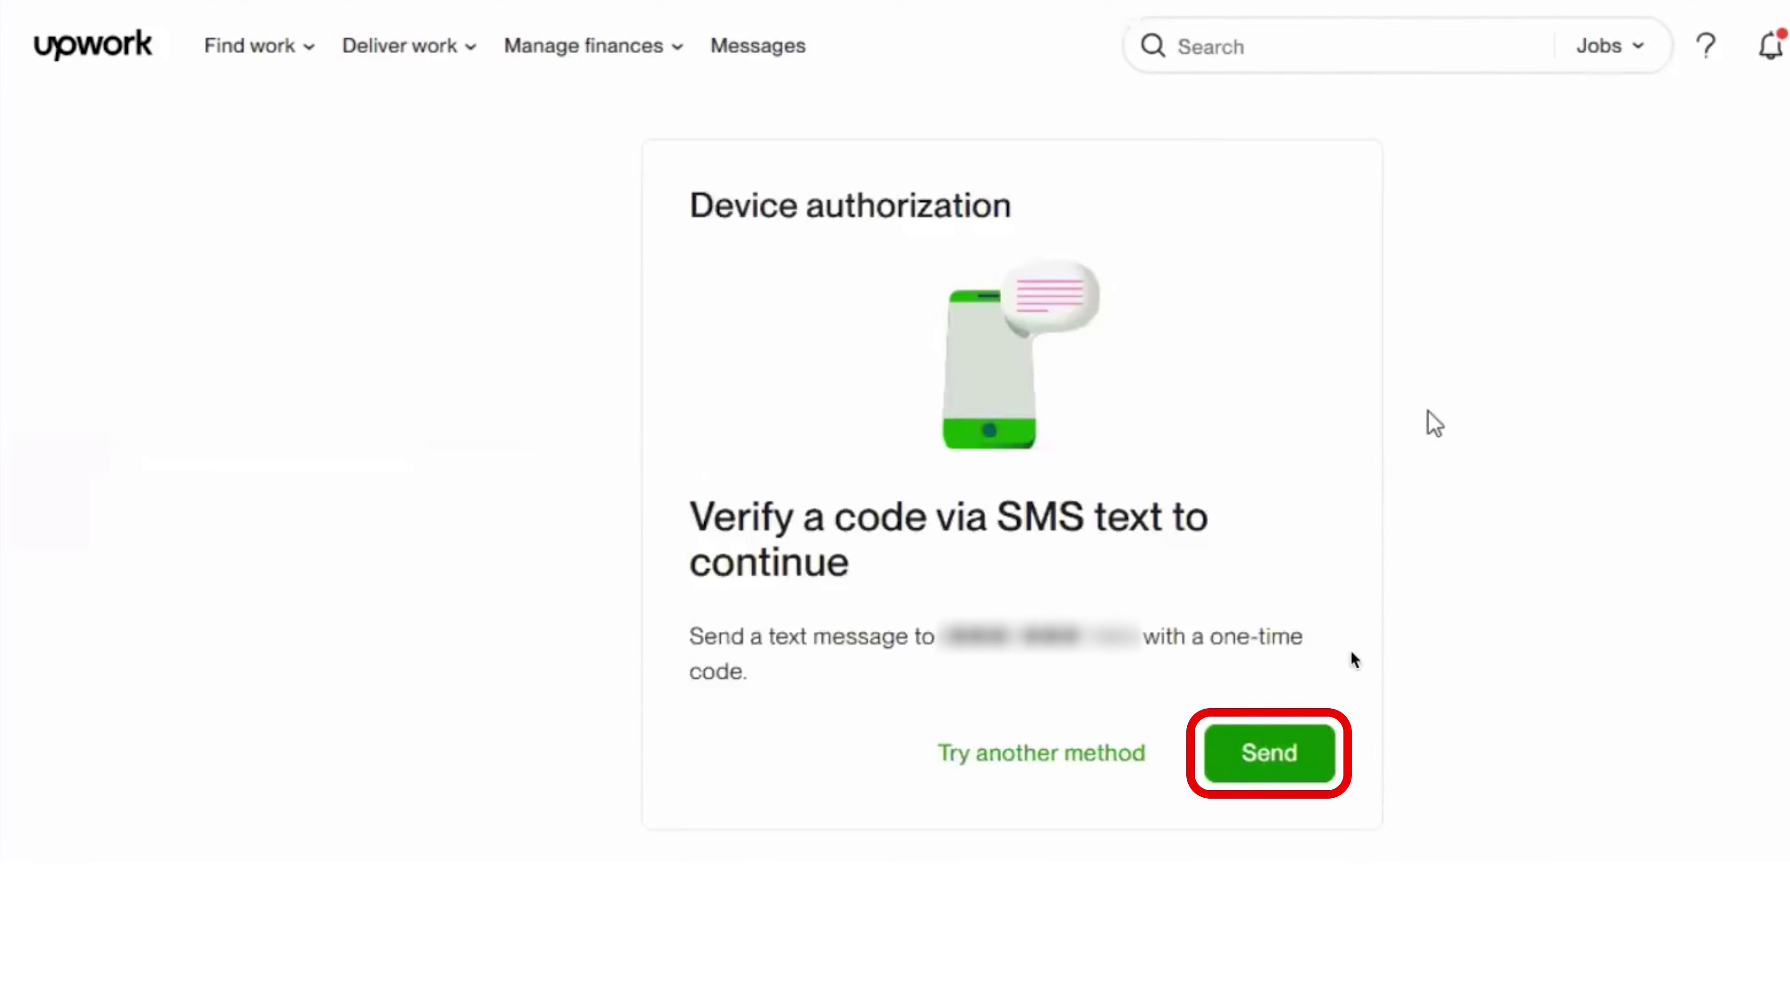
left_click(1268, 756)
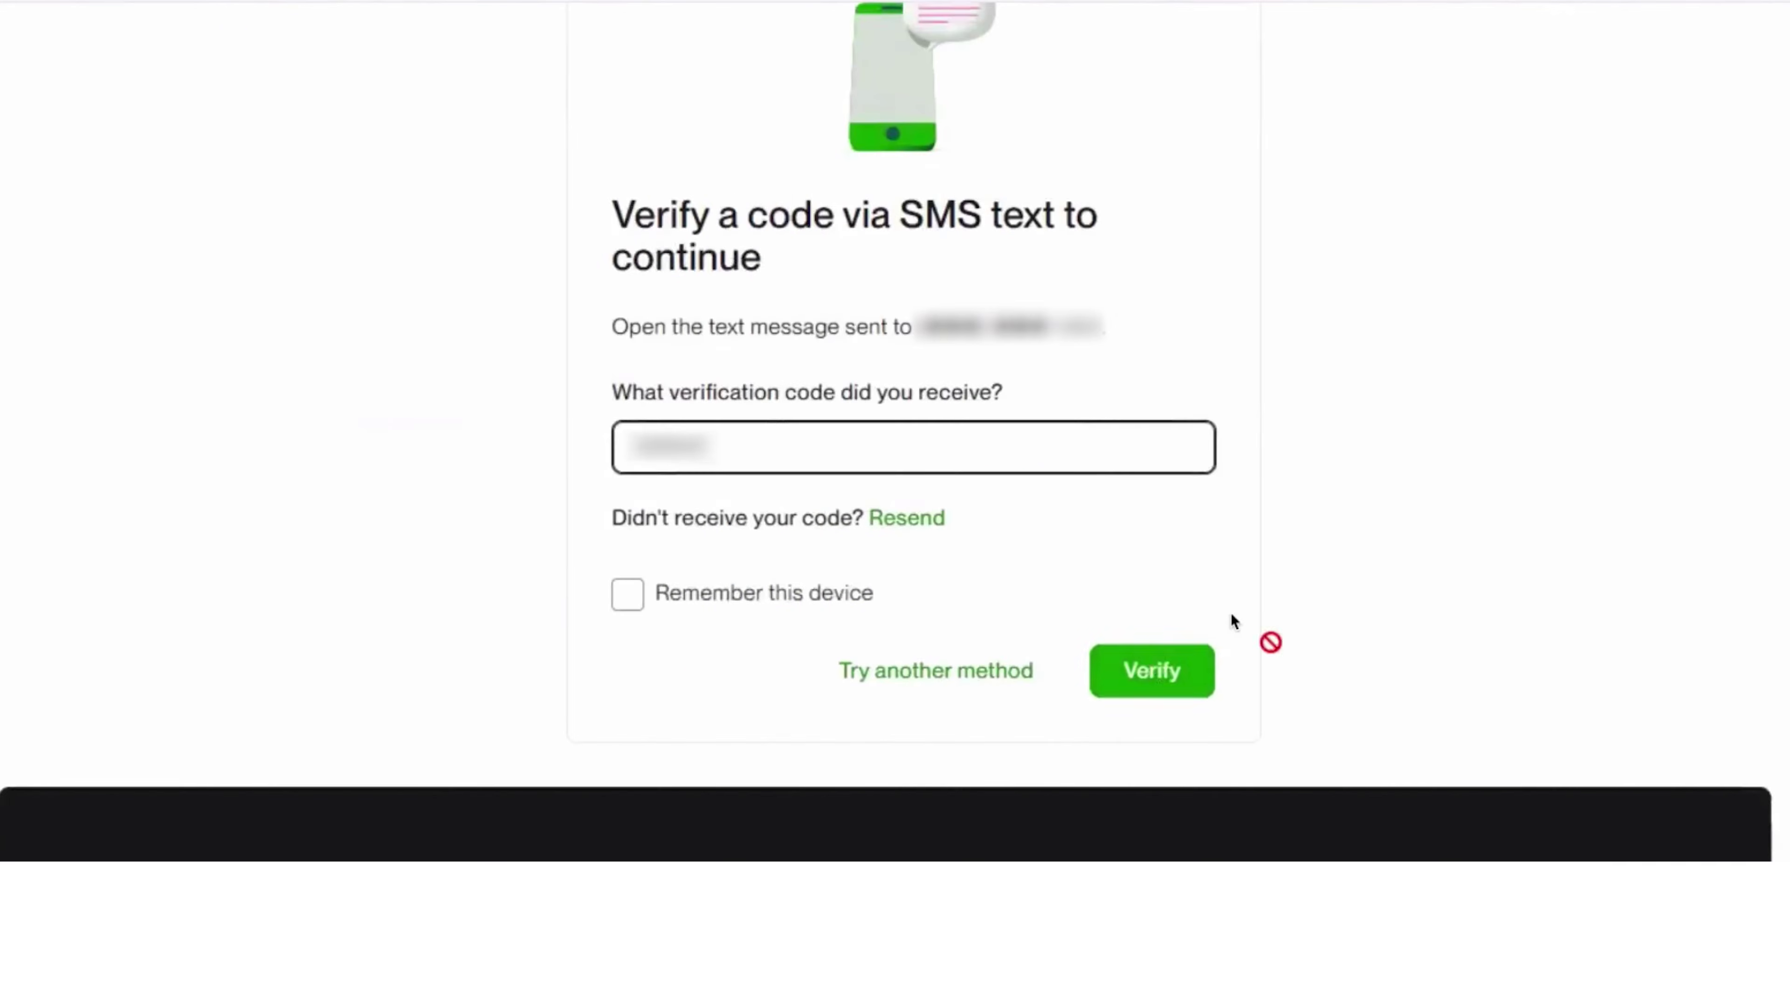
key("Return")
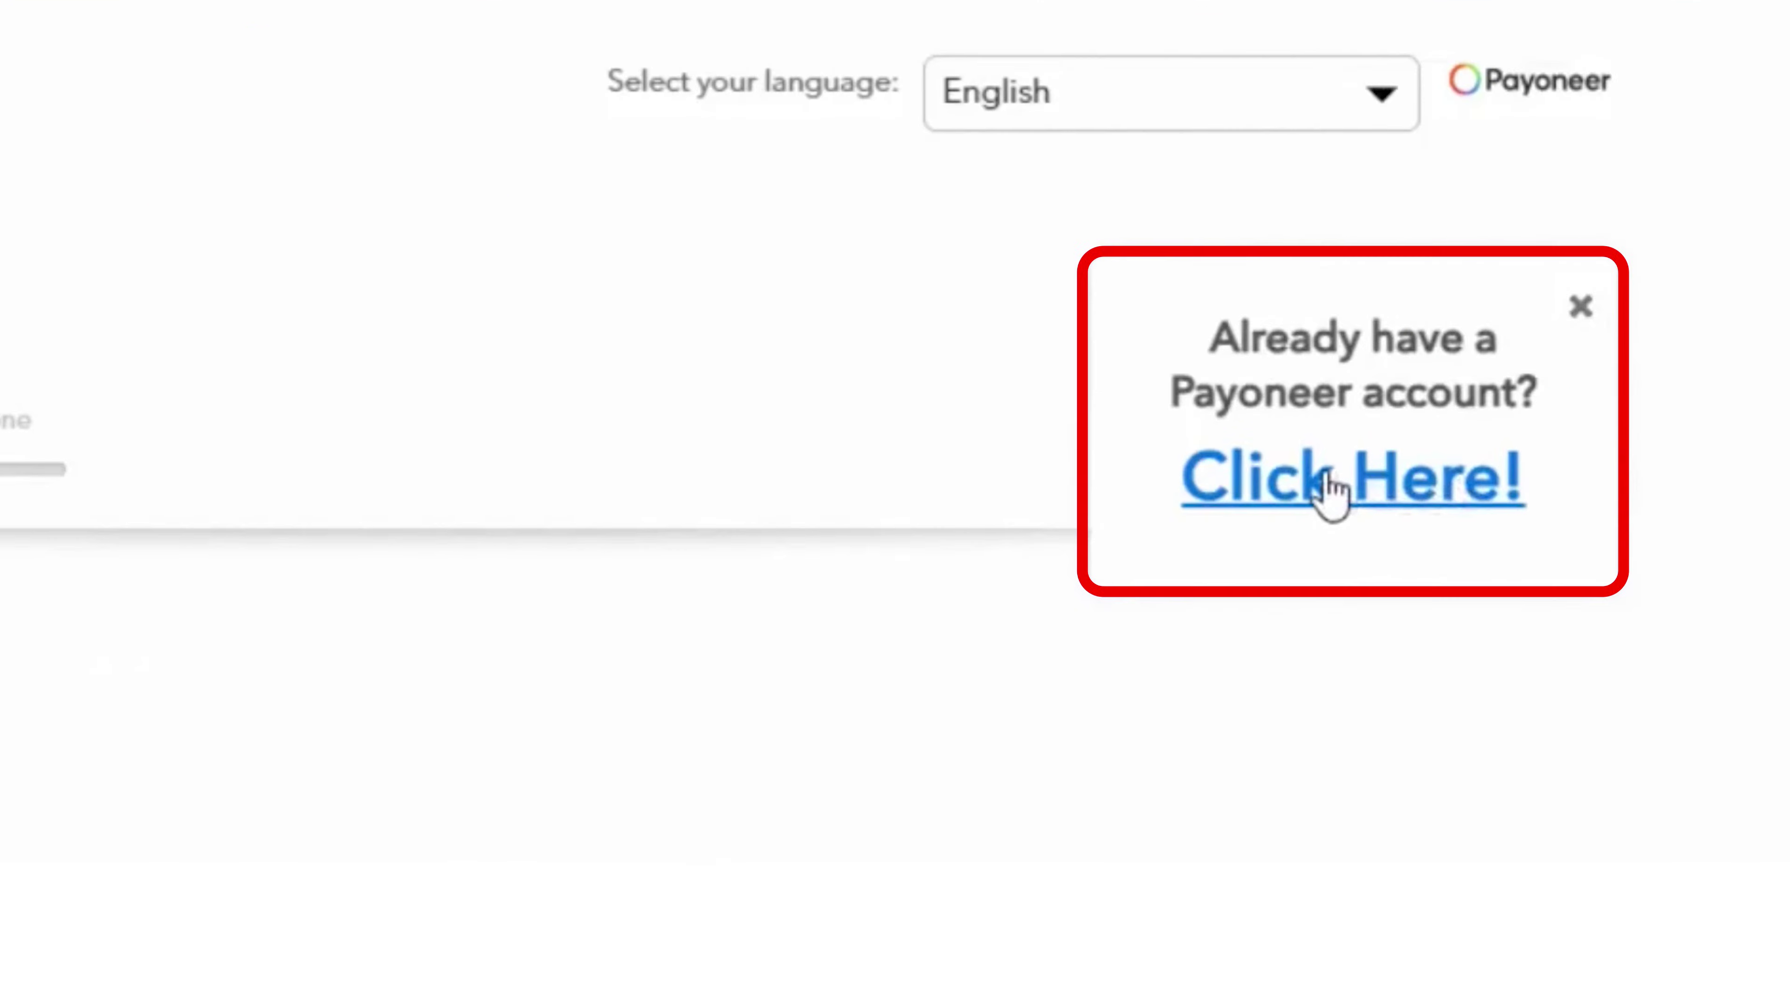
Step: Sign in with the existing Payoneer account to link it to Upwork
left_click(1331, 487)
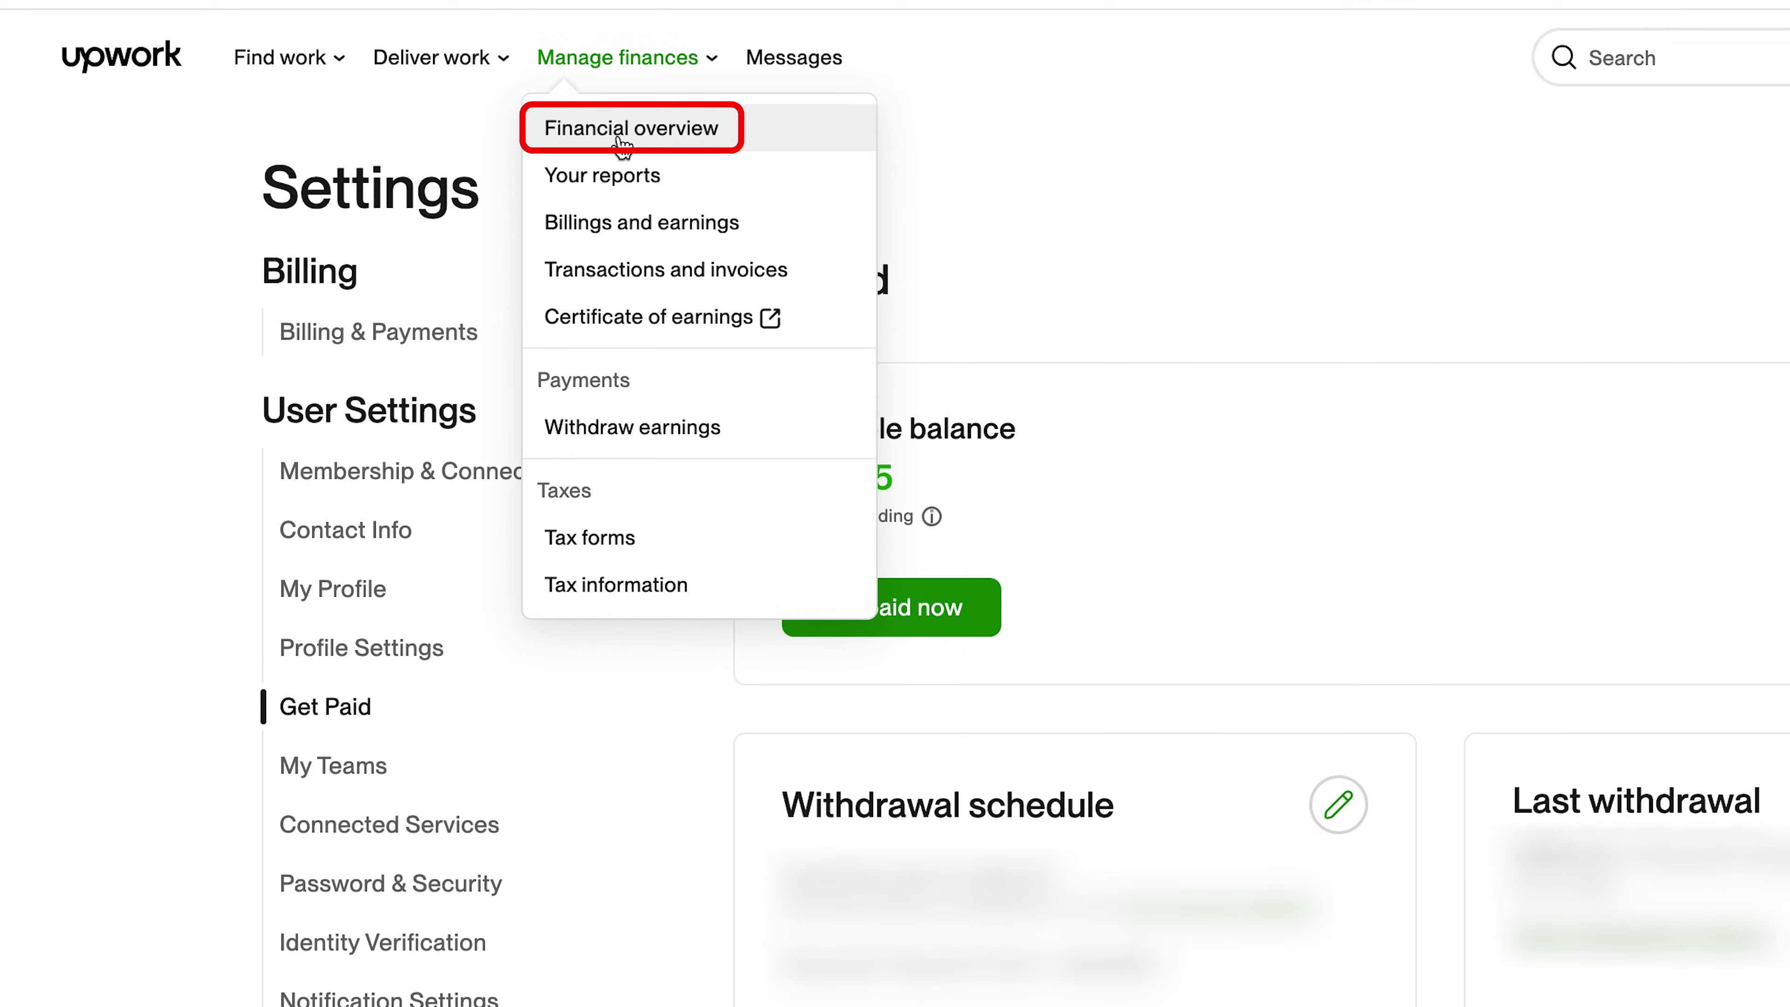
Step: Review the Financial overview help tips and start a Get paid now withdrawal of the available balance
left_click(620, 134)
mouse_move(377, 224)
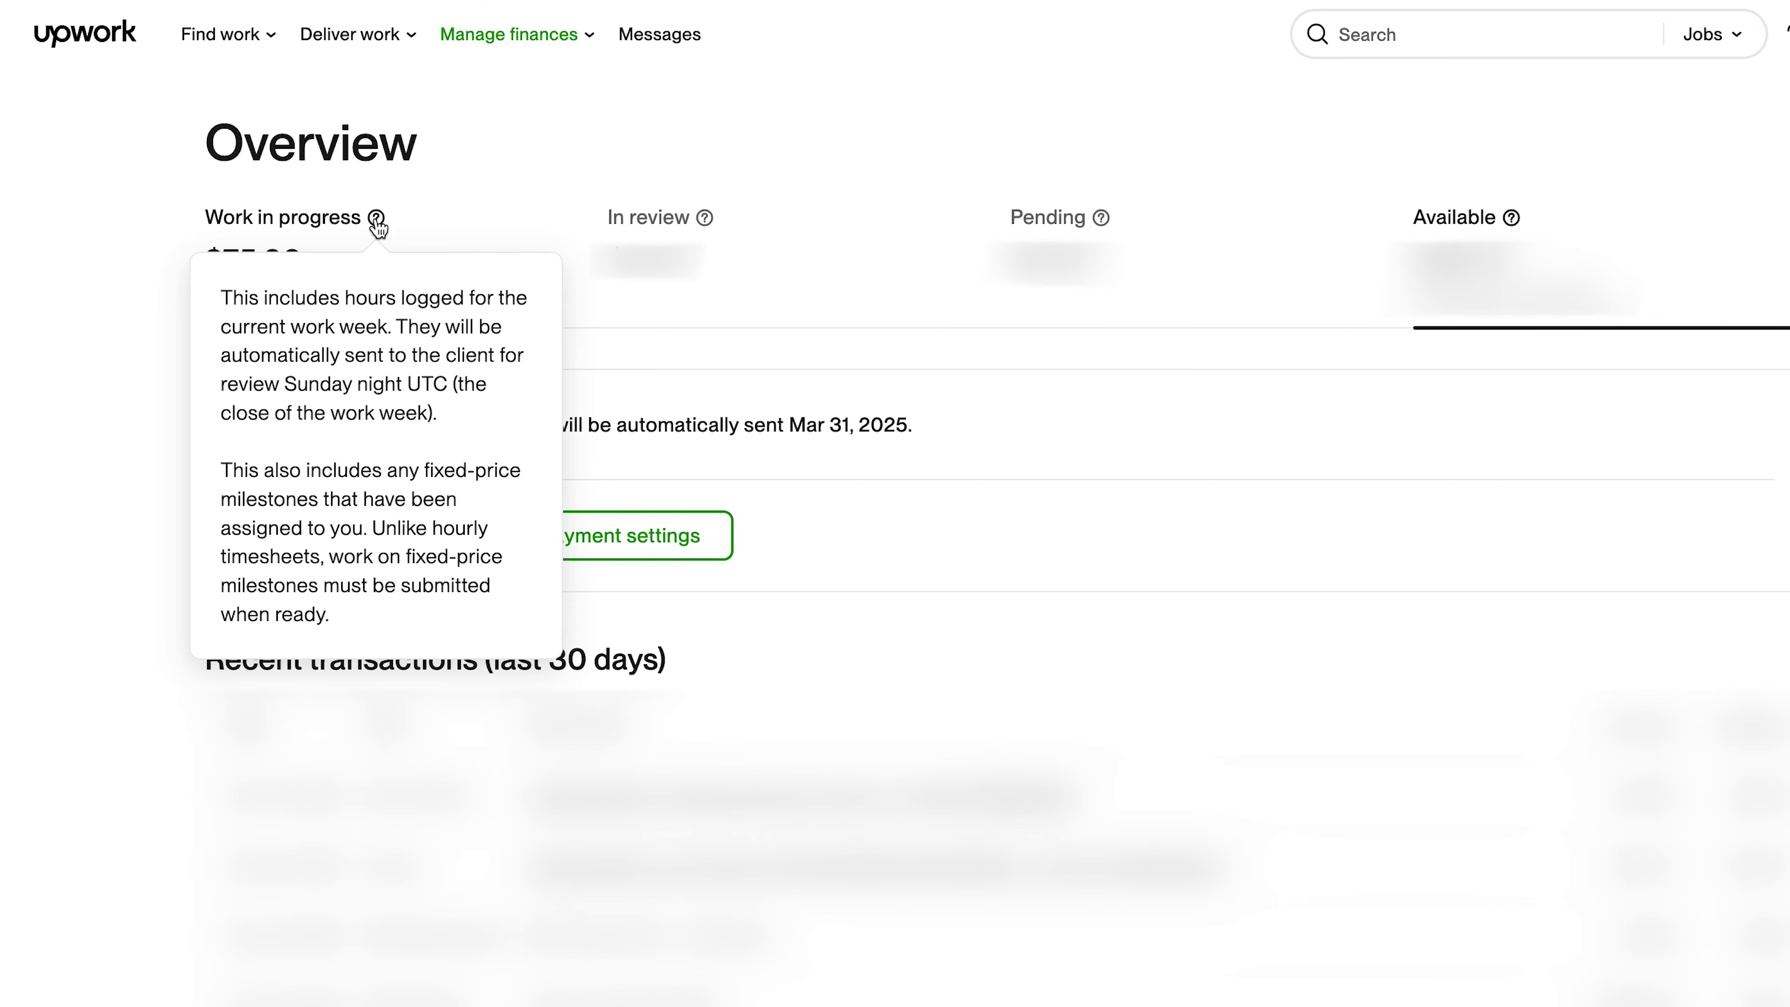
mouse_move(710, 224)
mouse_move(1109, 224)
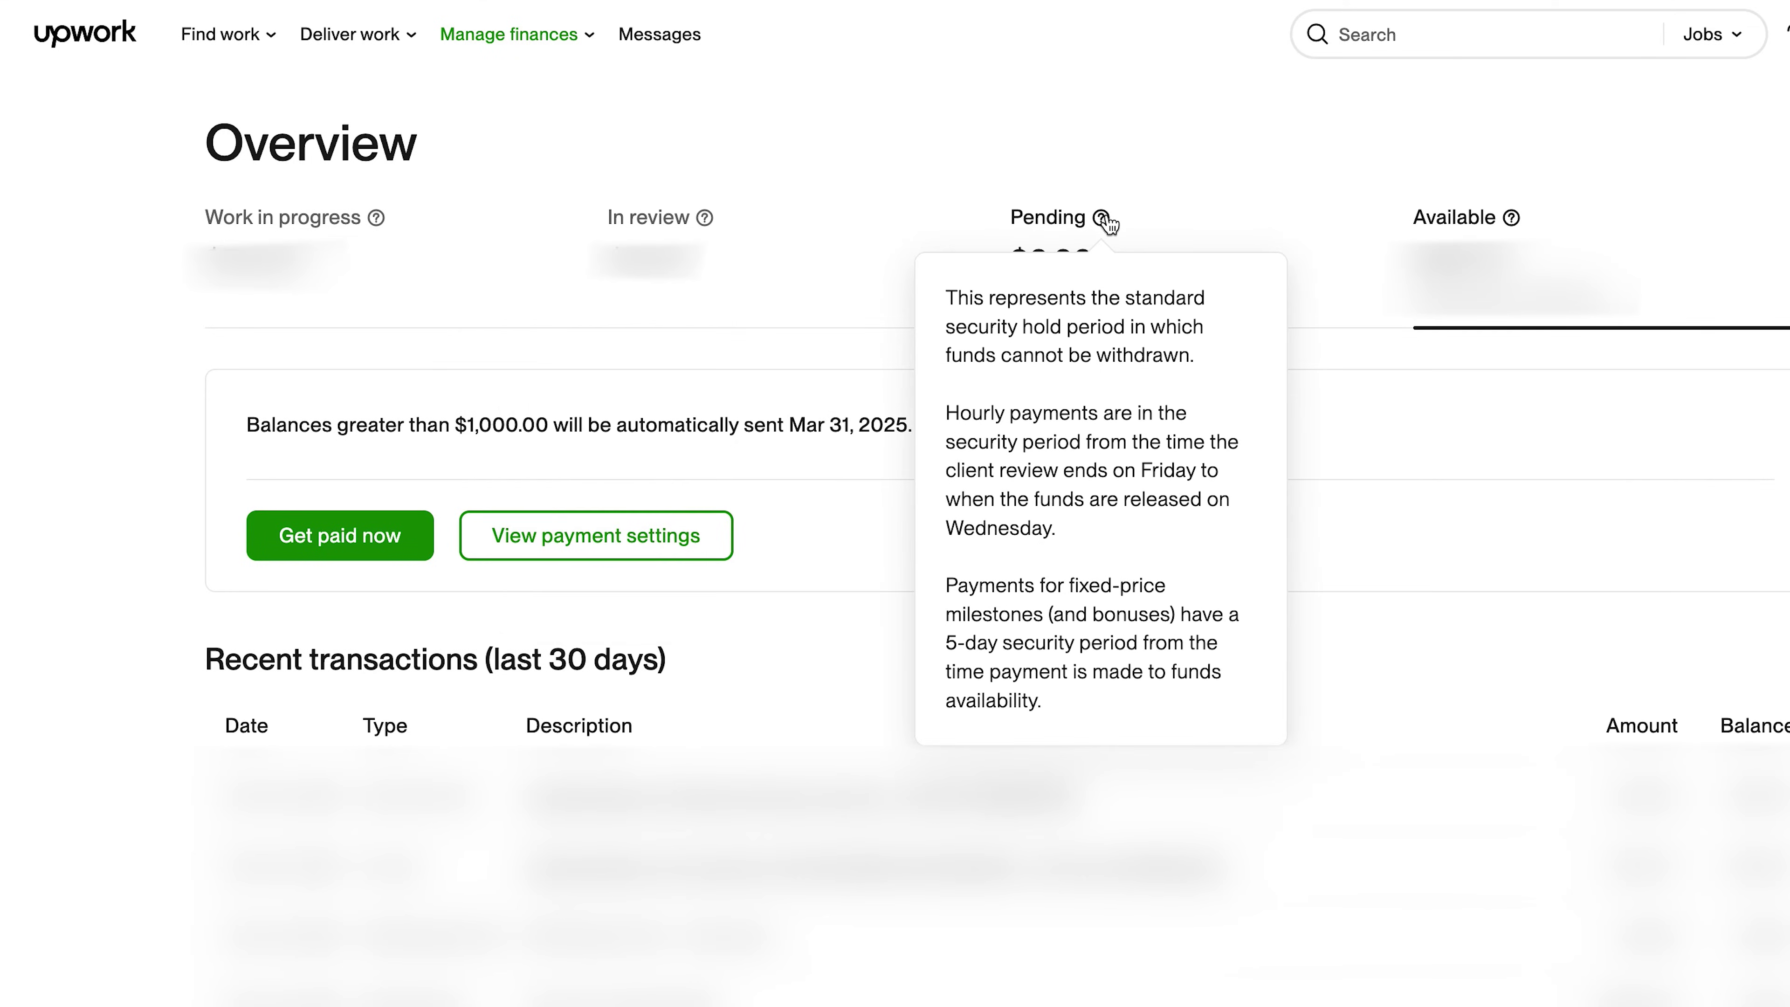
mouse_move(1520, 229)
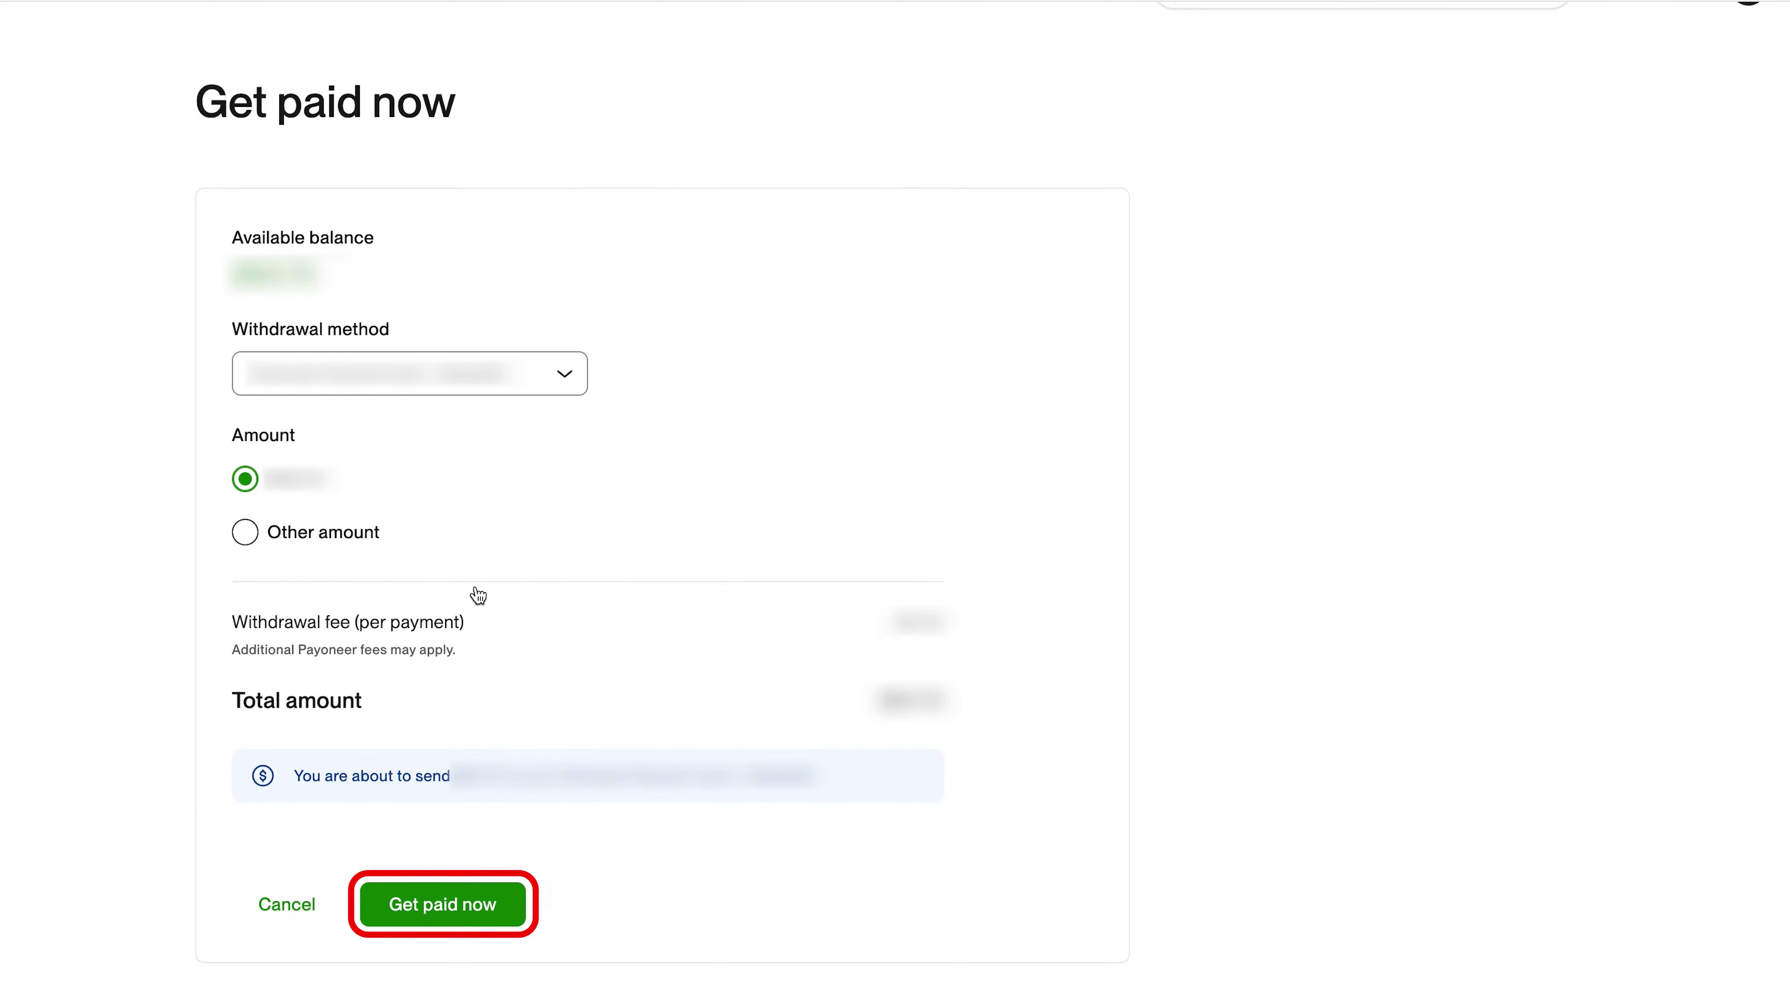
left_click(515, 885)
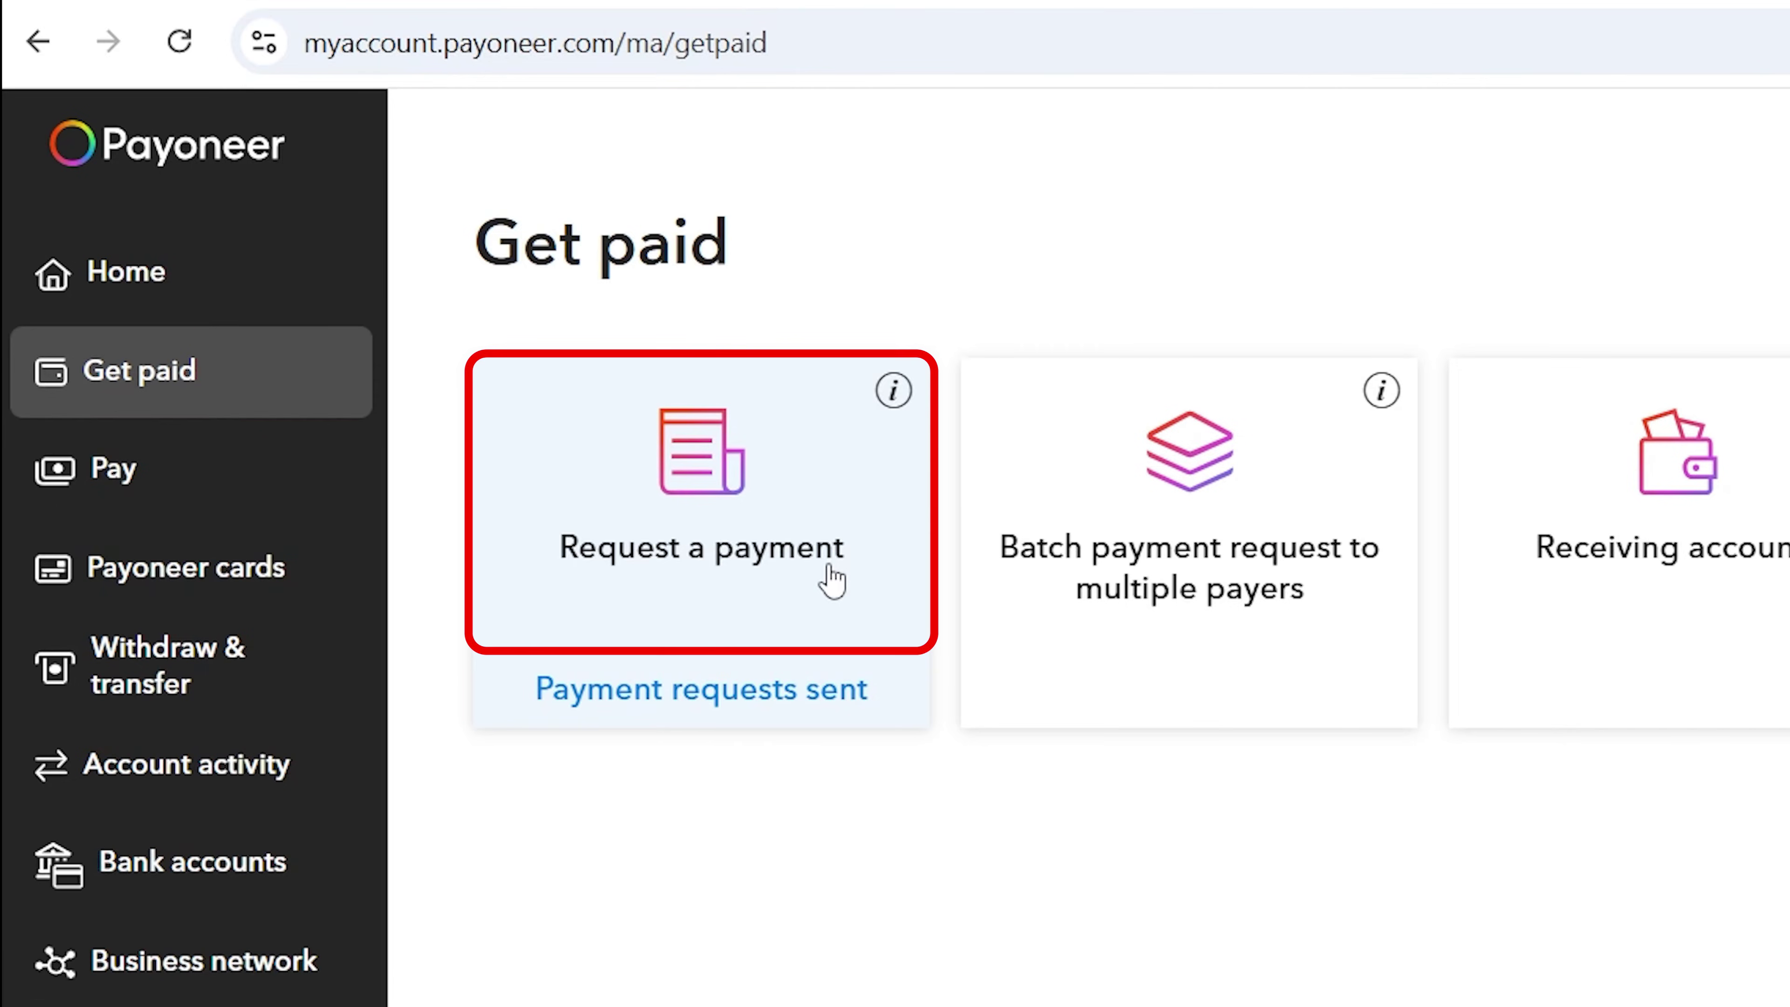
Step: Qualify for Request a Payment: billing directly, other businesses, Design & multimedia category
left_click(831, 579)
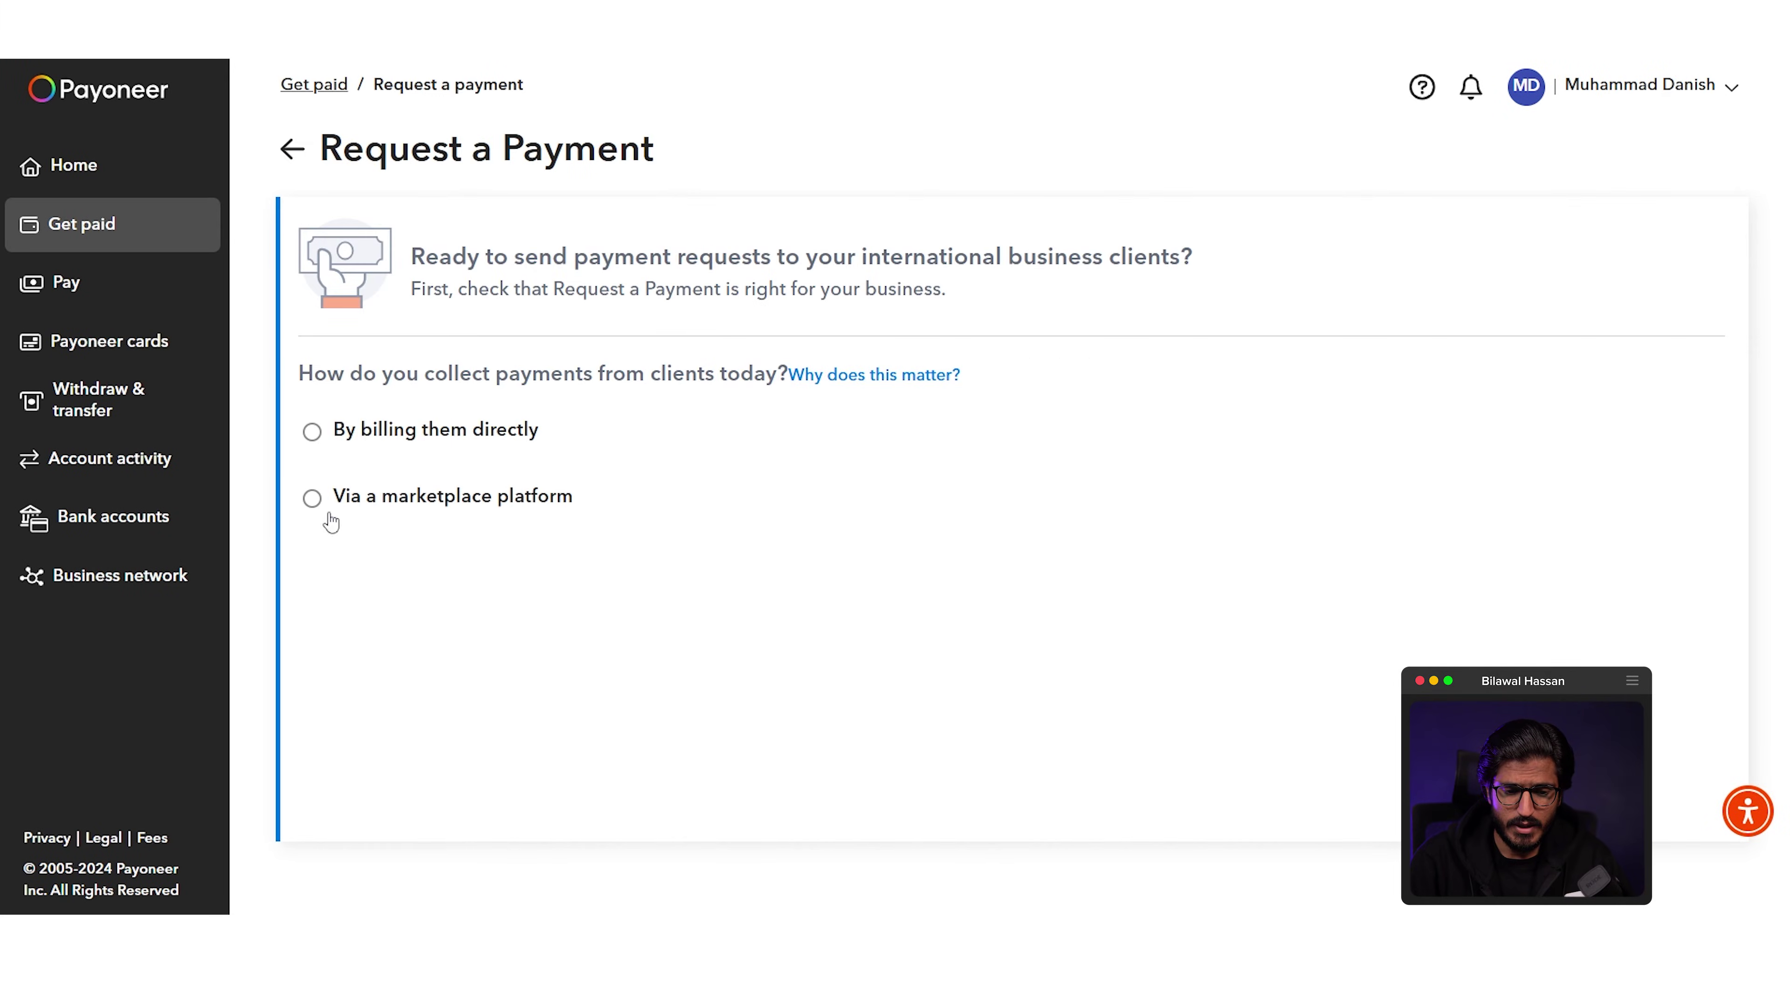
left_click(363, 431)
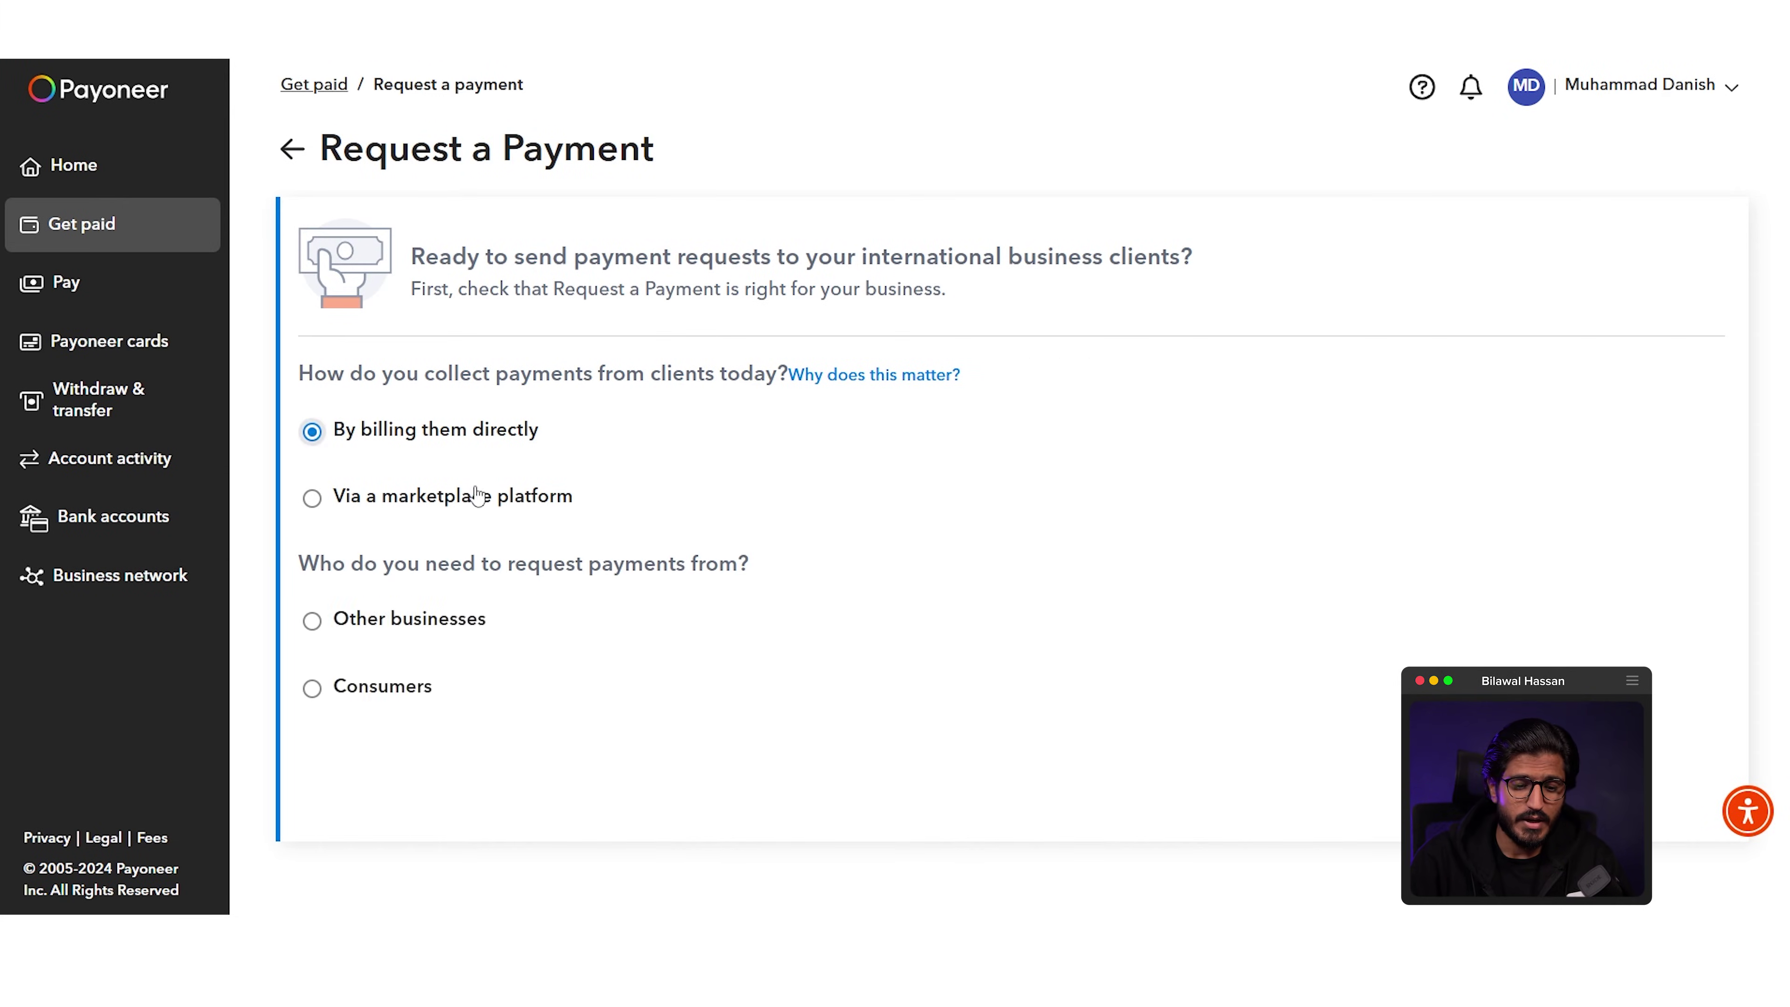
left_click(406, 633)
scroll(407, 633, "down", 5)
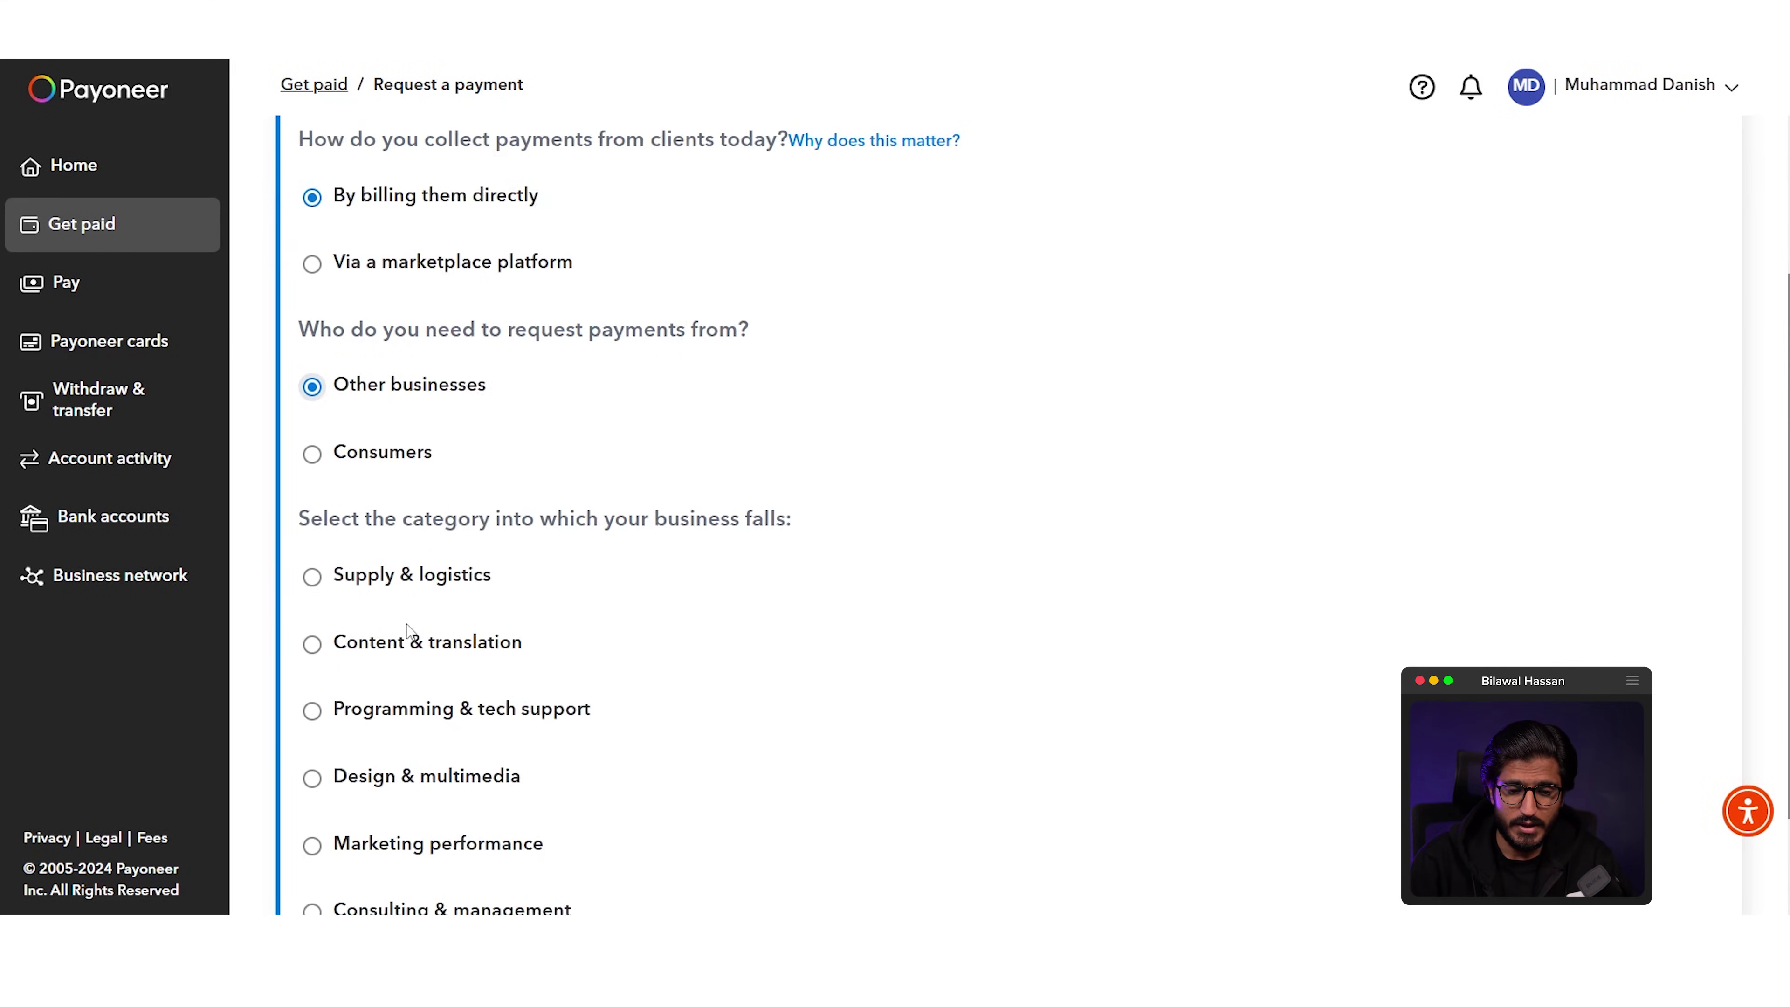
left_click(409, 630)
scroll(415, 633, "down", 3)
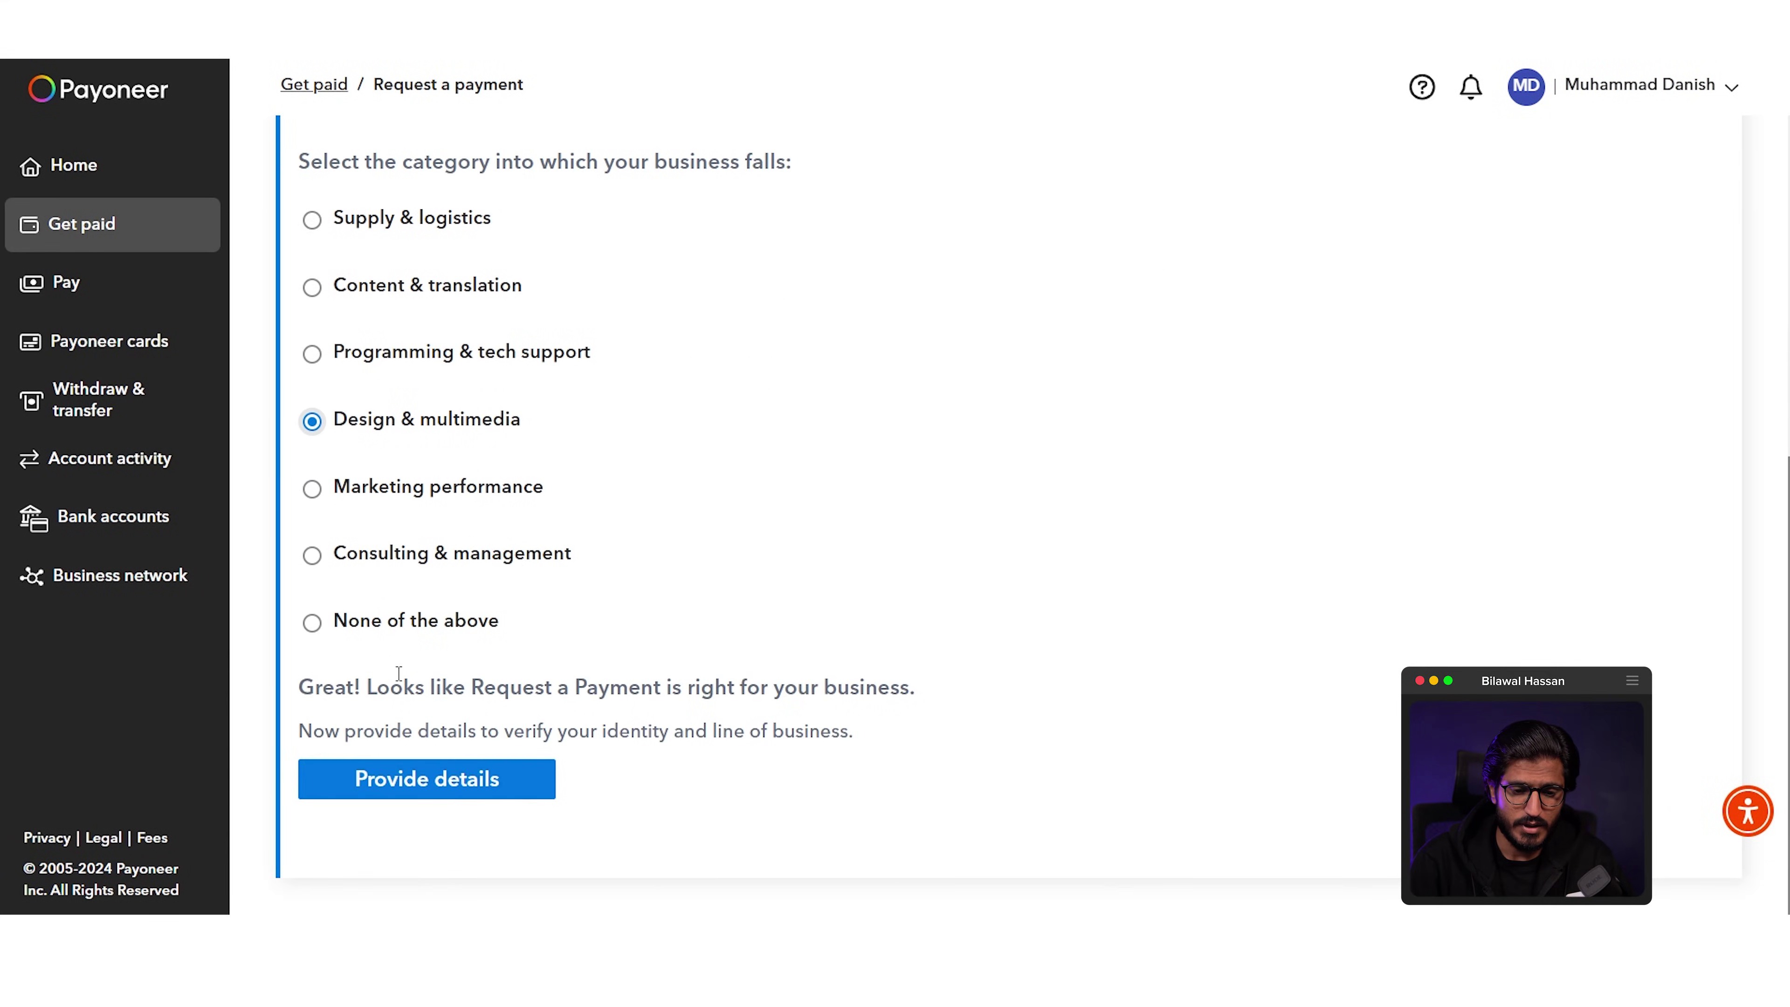
left_click(409, 778)
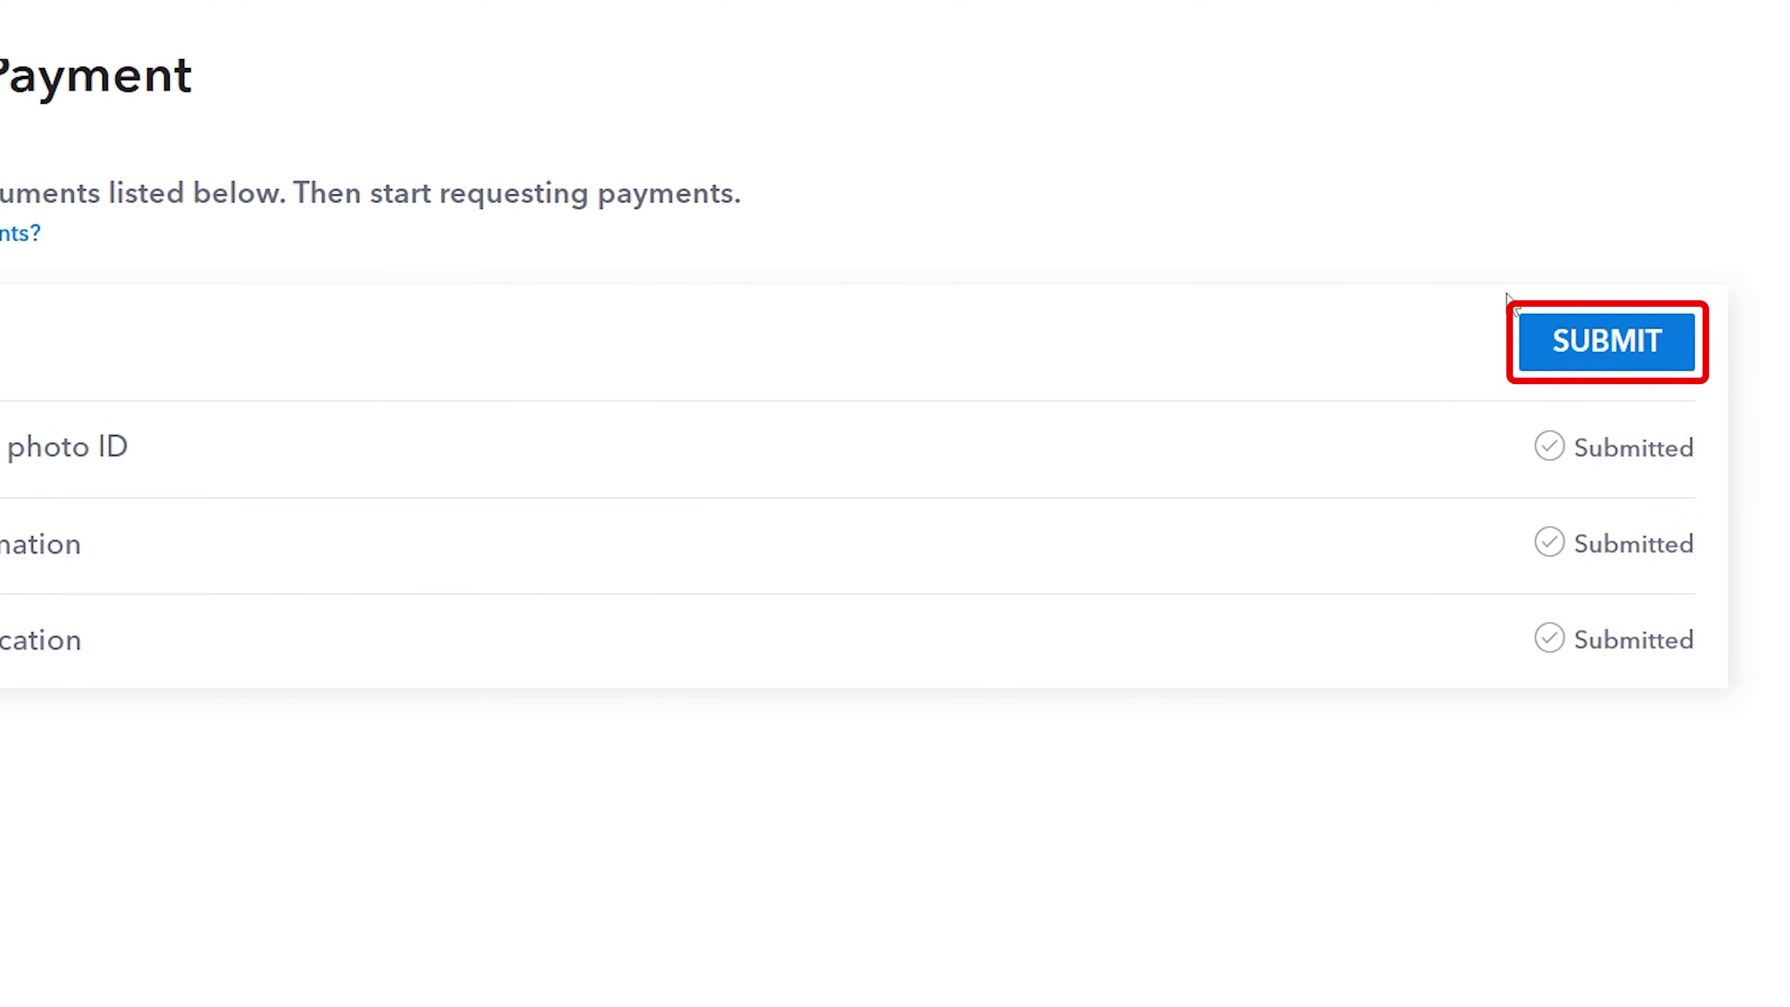
Step: Set the Business Profile category to IT services, described as IT services (including hardware repairs)
left_click(1586, 342)
left_click(803, 286)
left_click(438, 390)
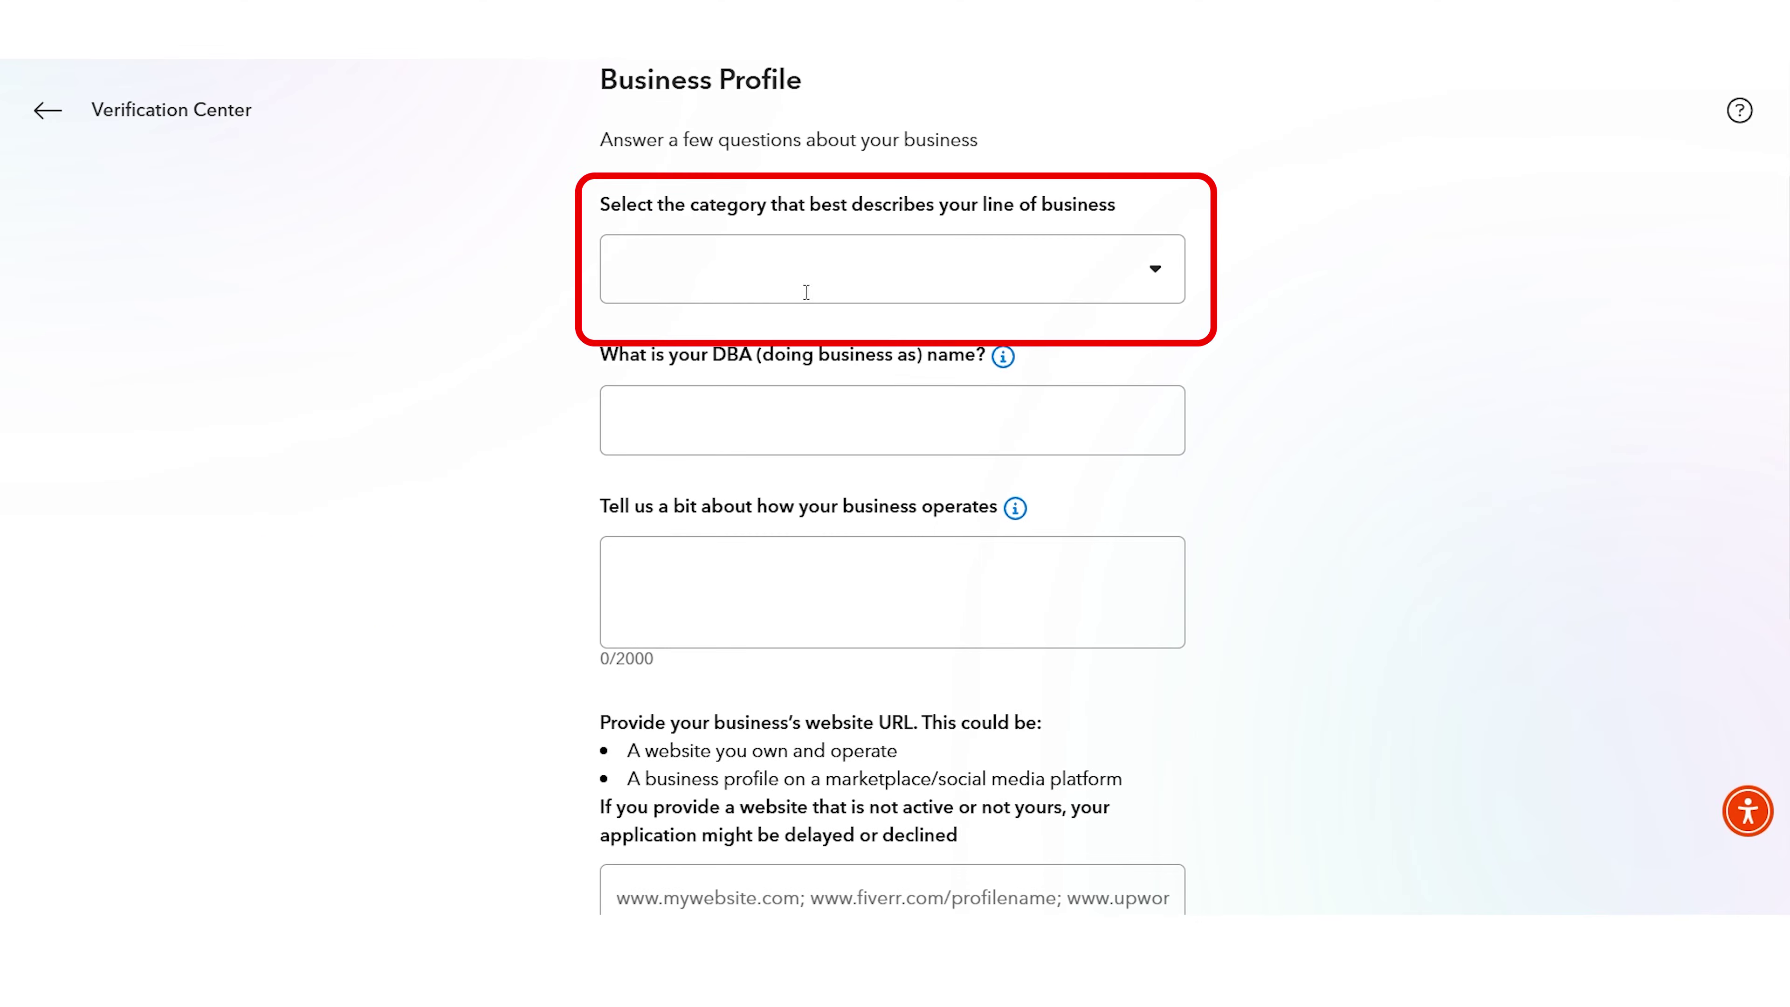
left_click(673, 274)
scroll(771, 416, "down", 3)
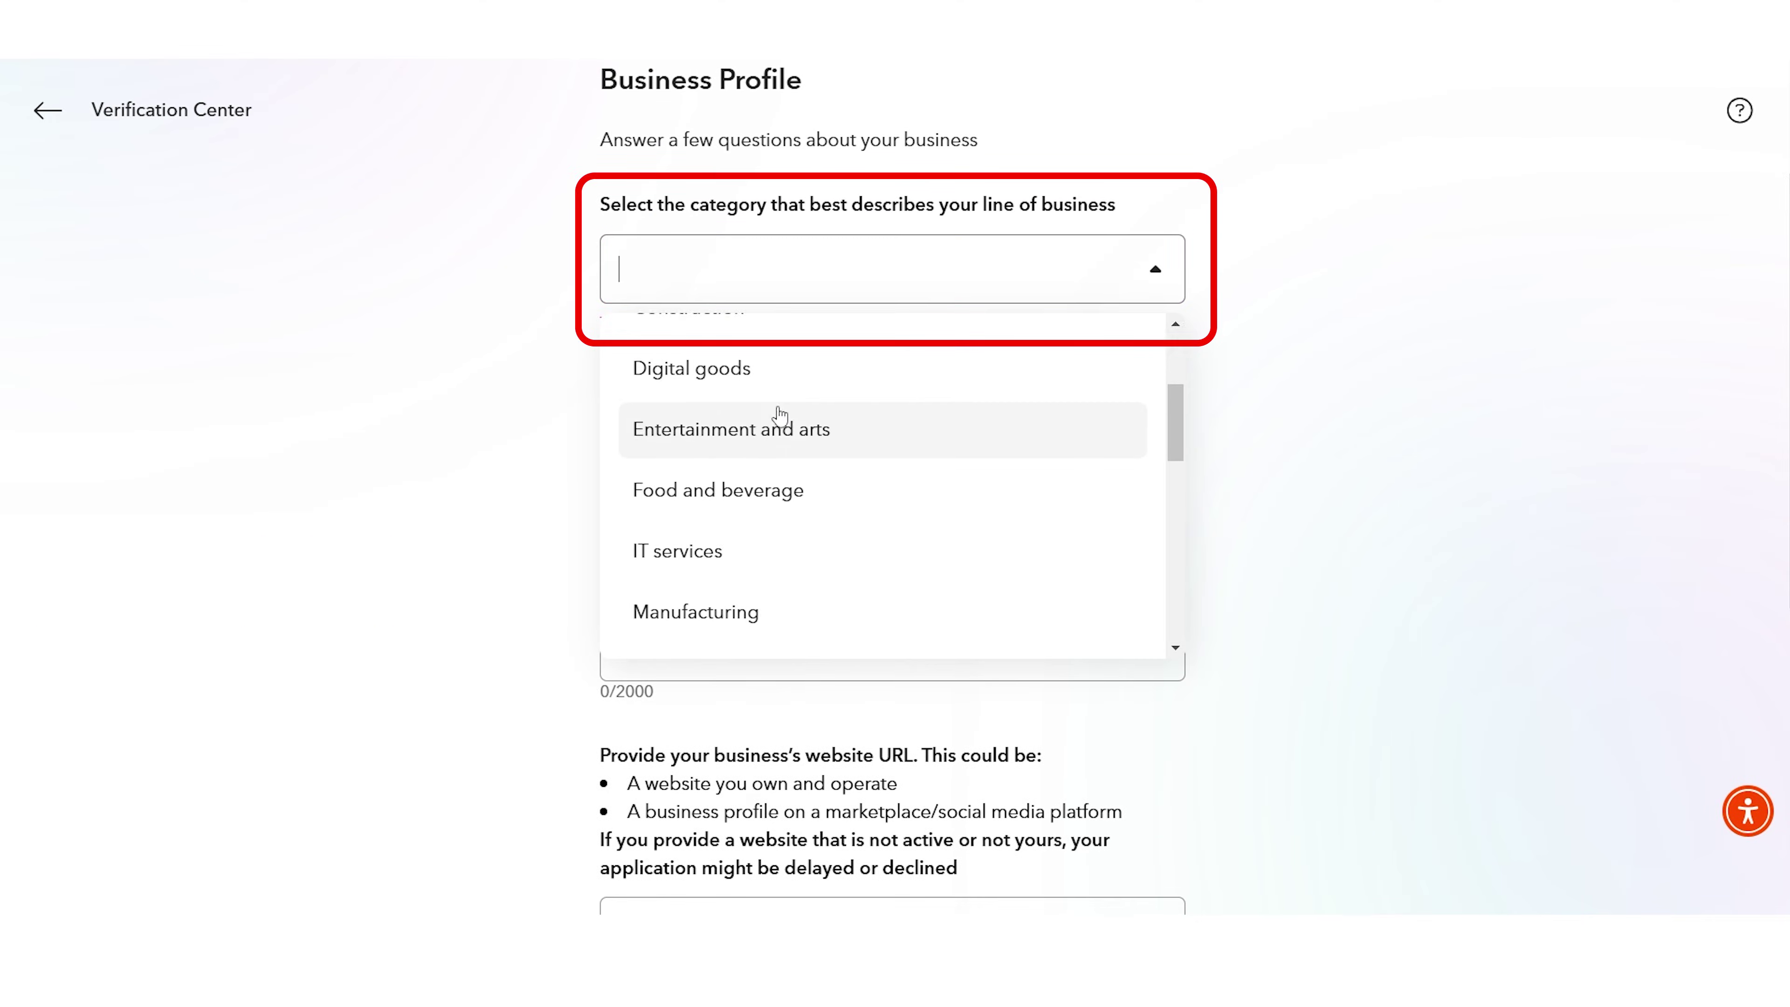
left_click(779, 559)
left_click(773, 400)
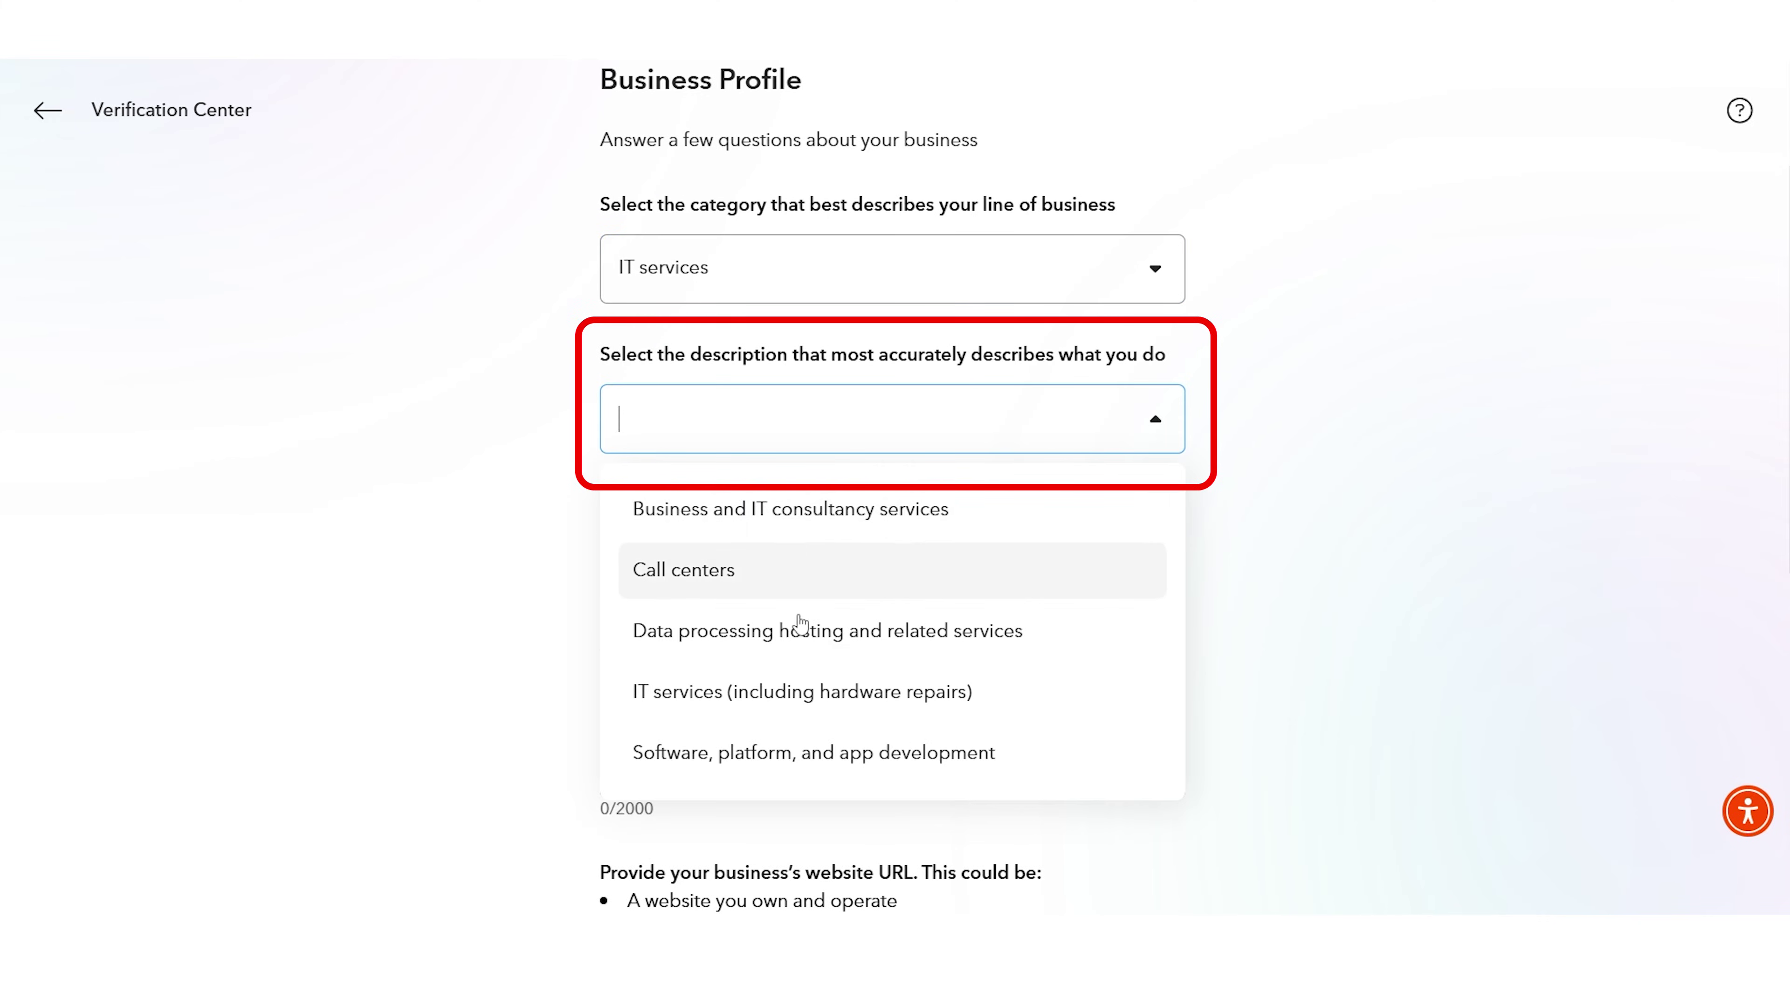
left_click(811, 692)
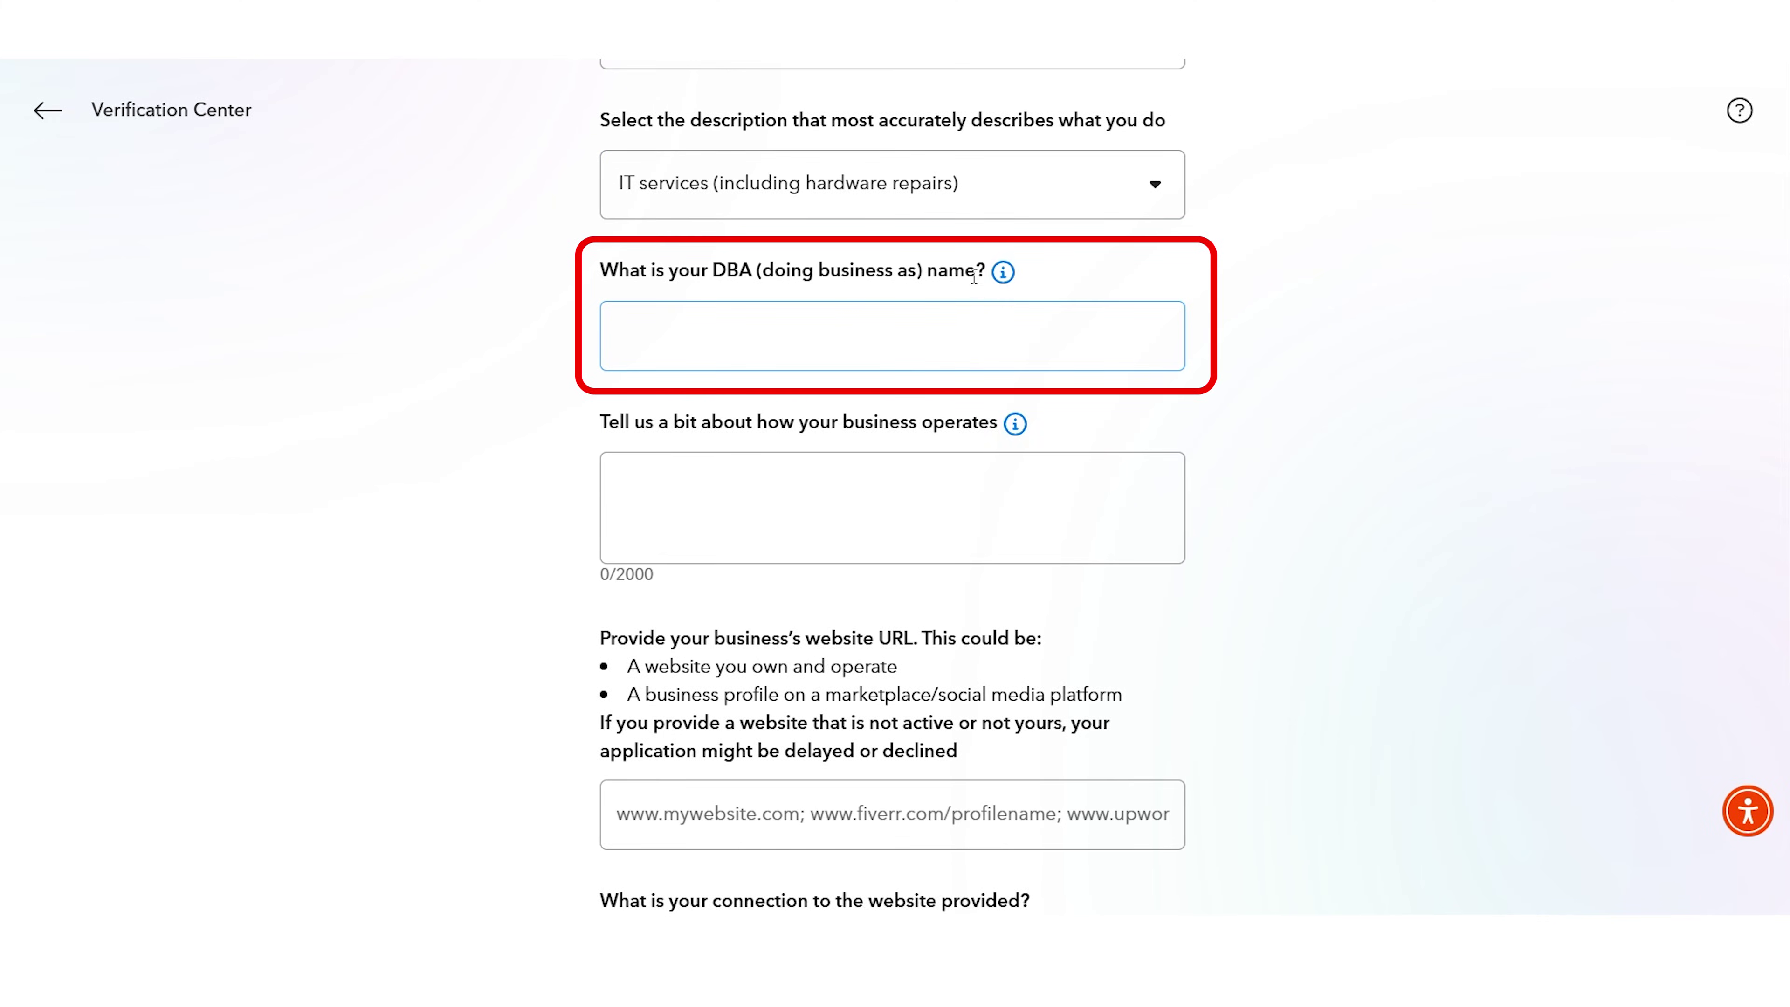
left_click(1003, 271)
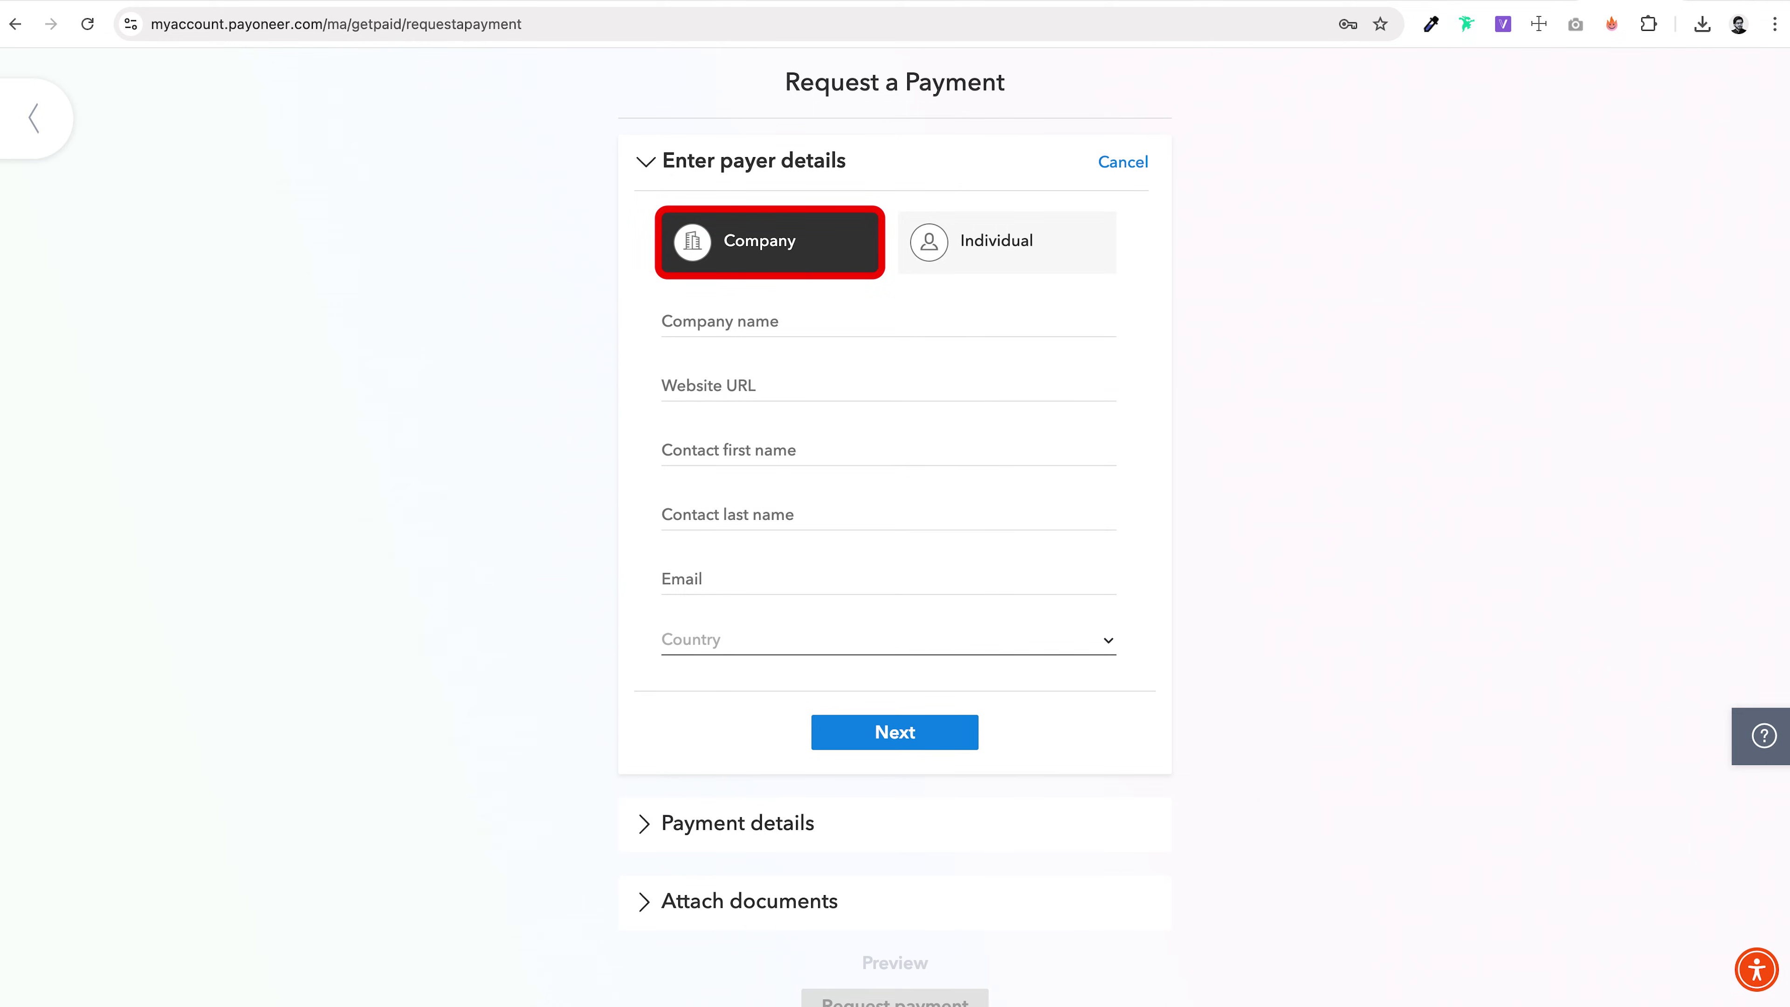
Step: Switch the payment request's payer type from Company to Individual
left_click(1007, 241)
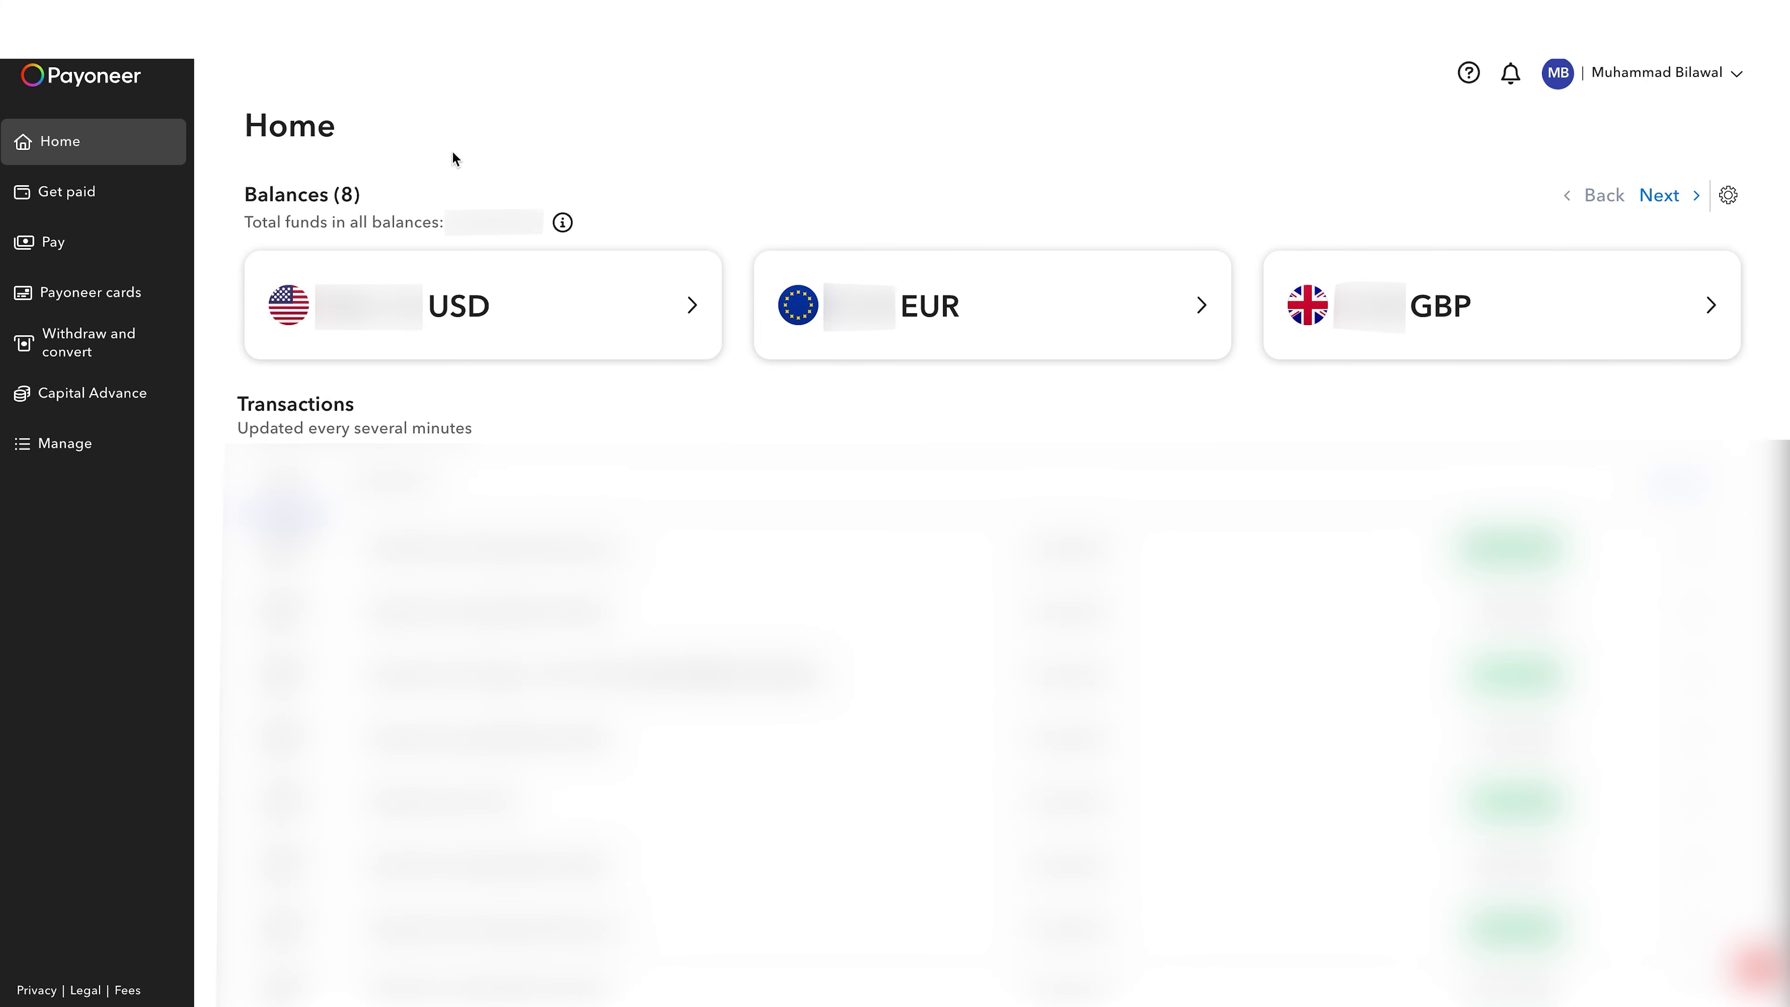
Step: Start a USD balance withdrawal and look through the scheduled and target-rate options
left_click(493, 310)
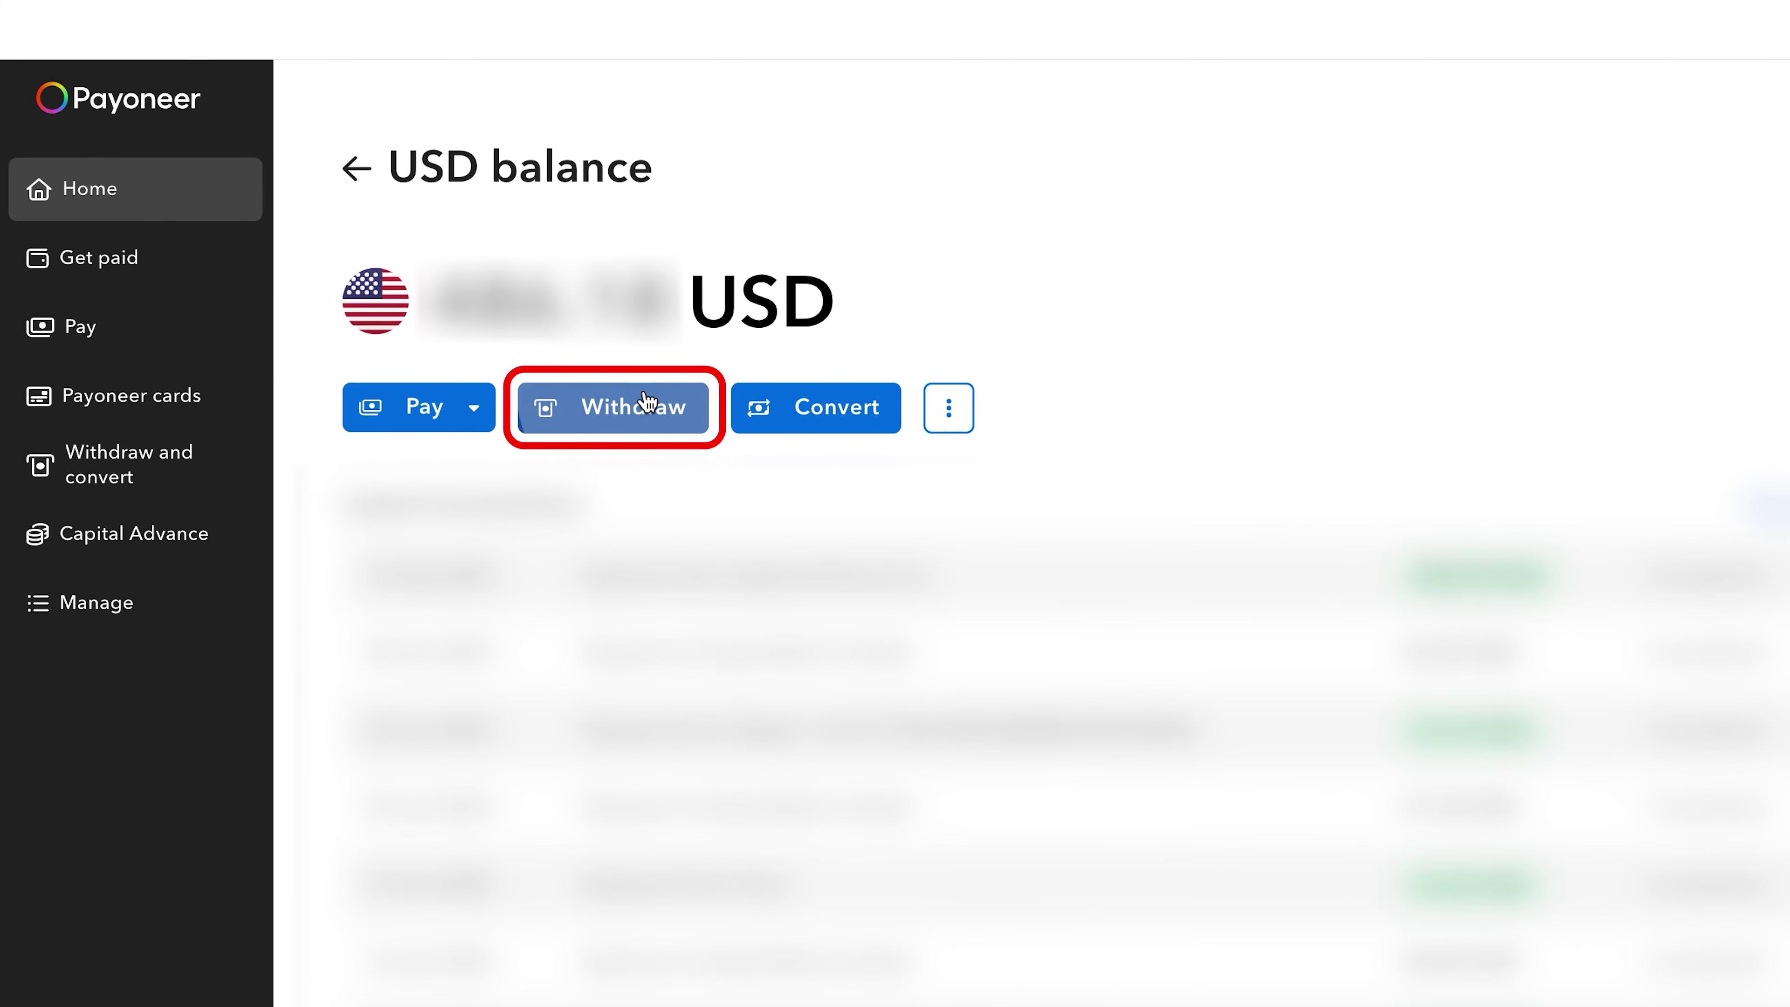
left_click(647, 405)
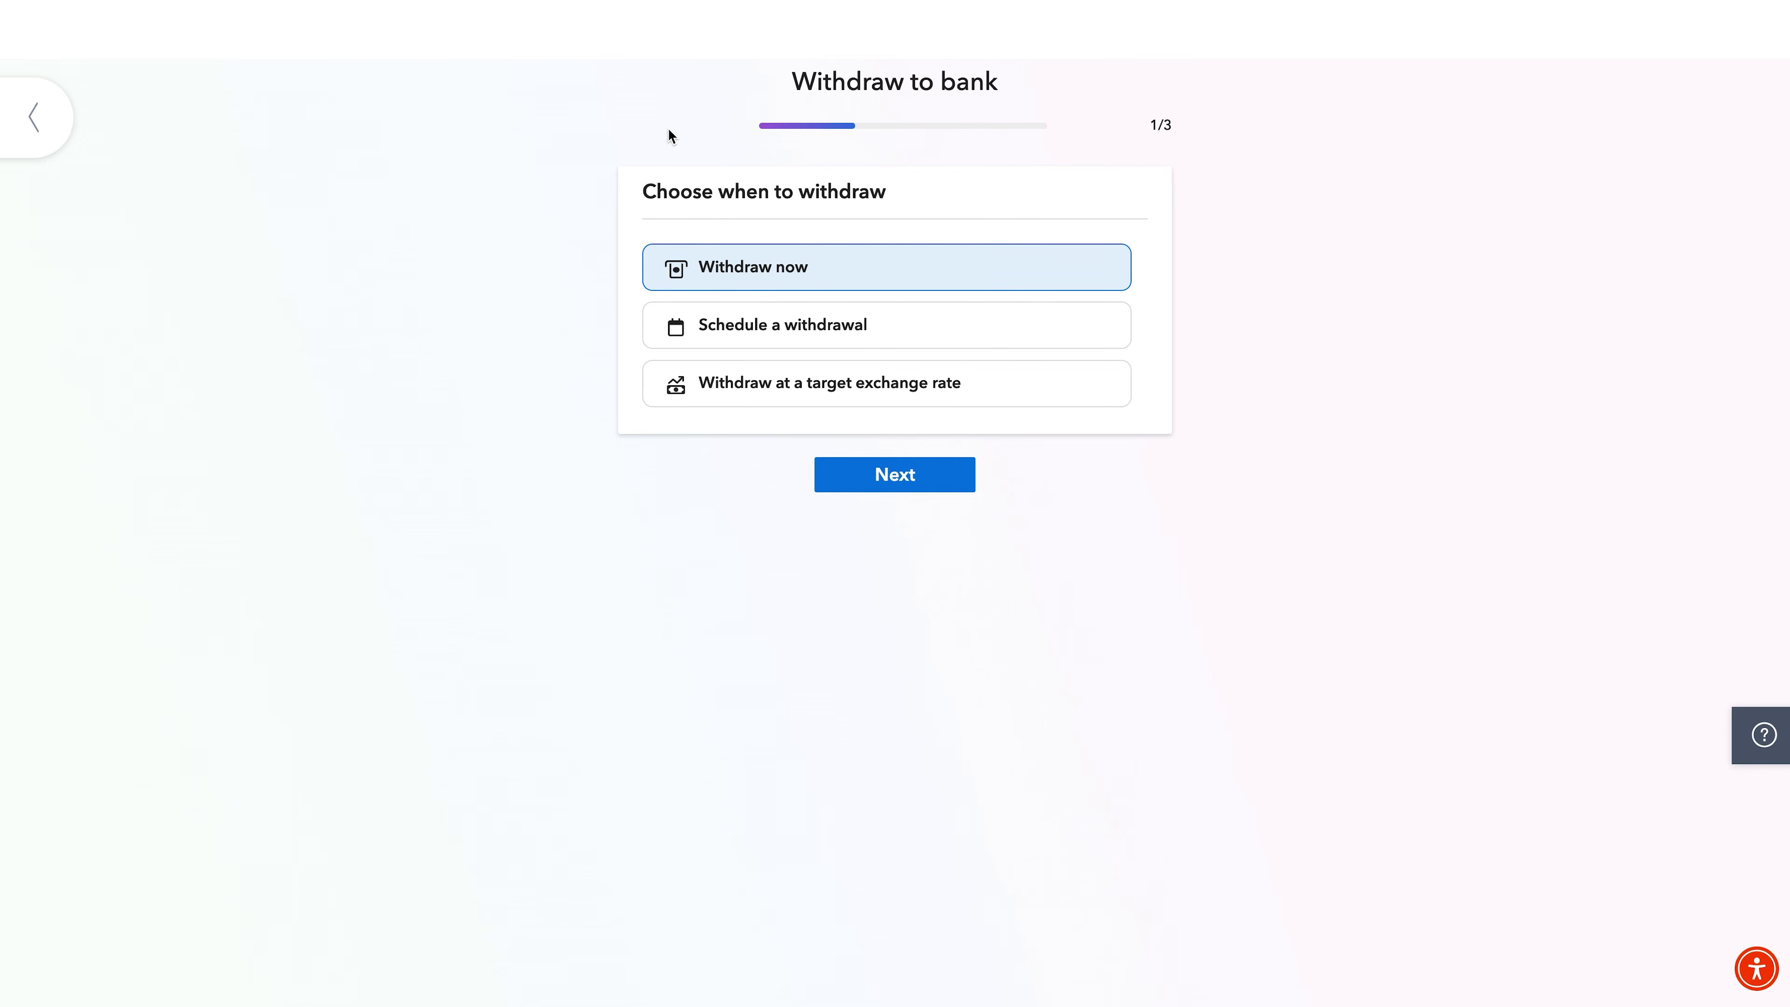
left_click(797, 342)
left_click(895, 475)
left_click(1109, 341)
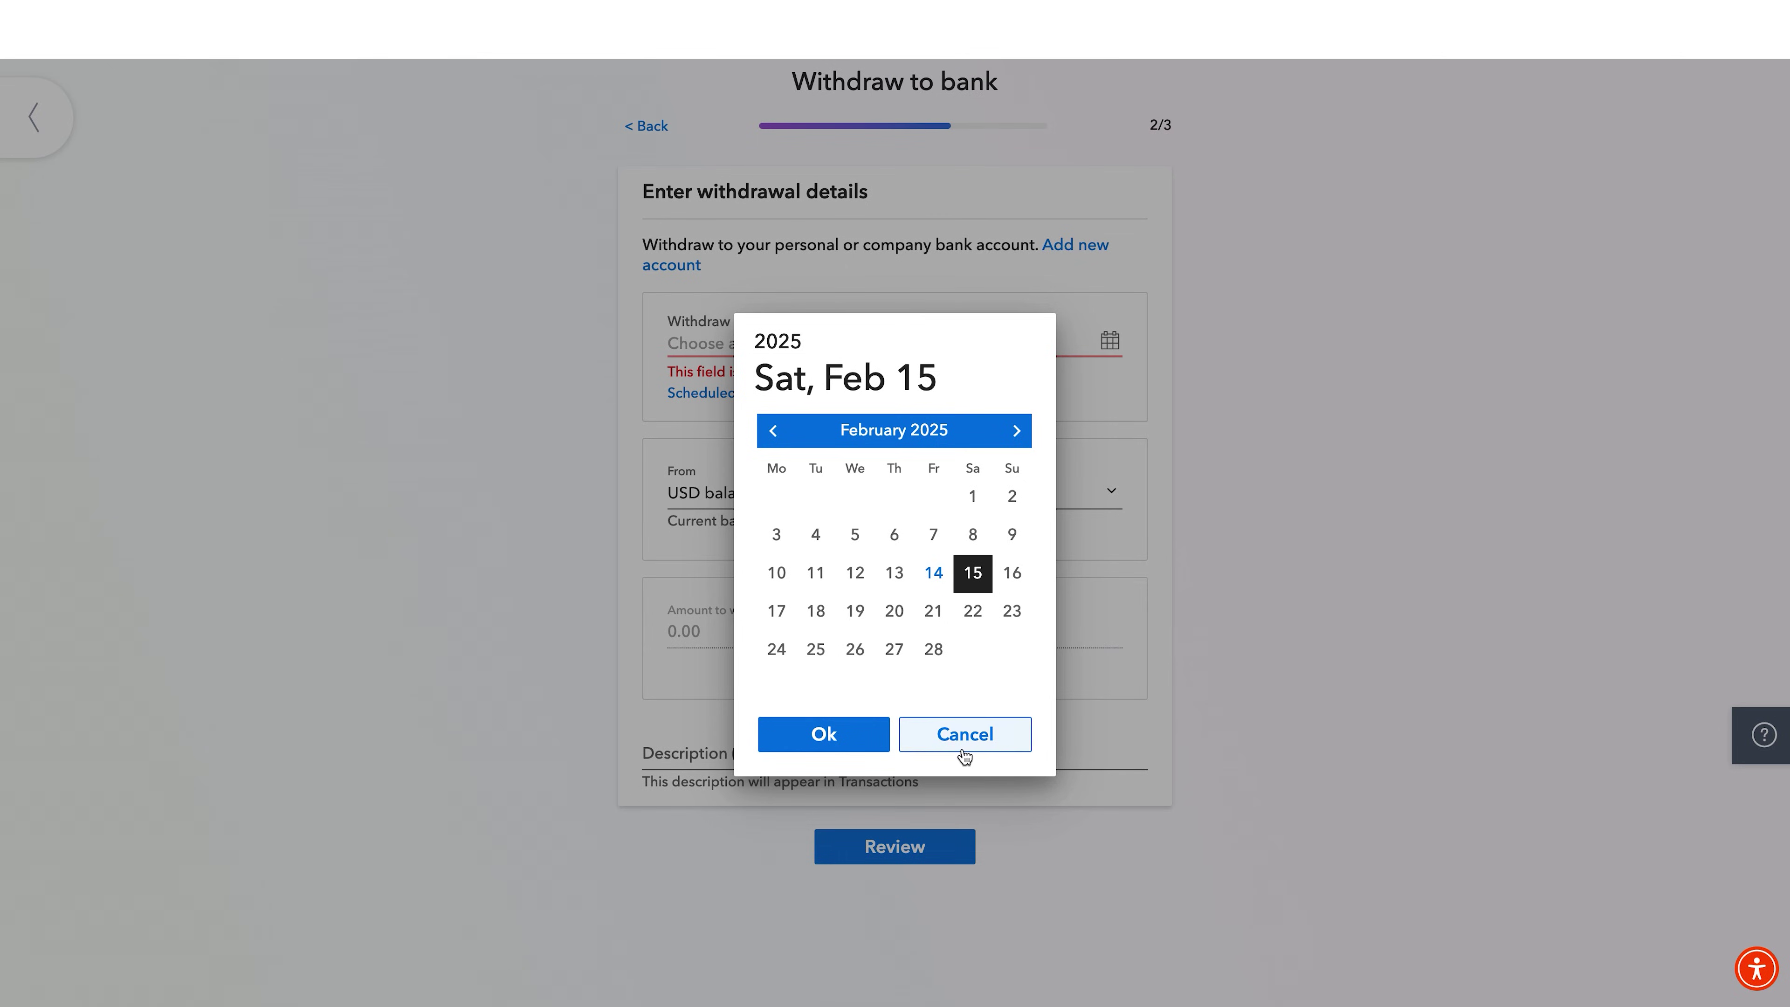
left_click(963, 752)
key("Tab")
key("Tab")
key("Escape")
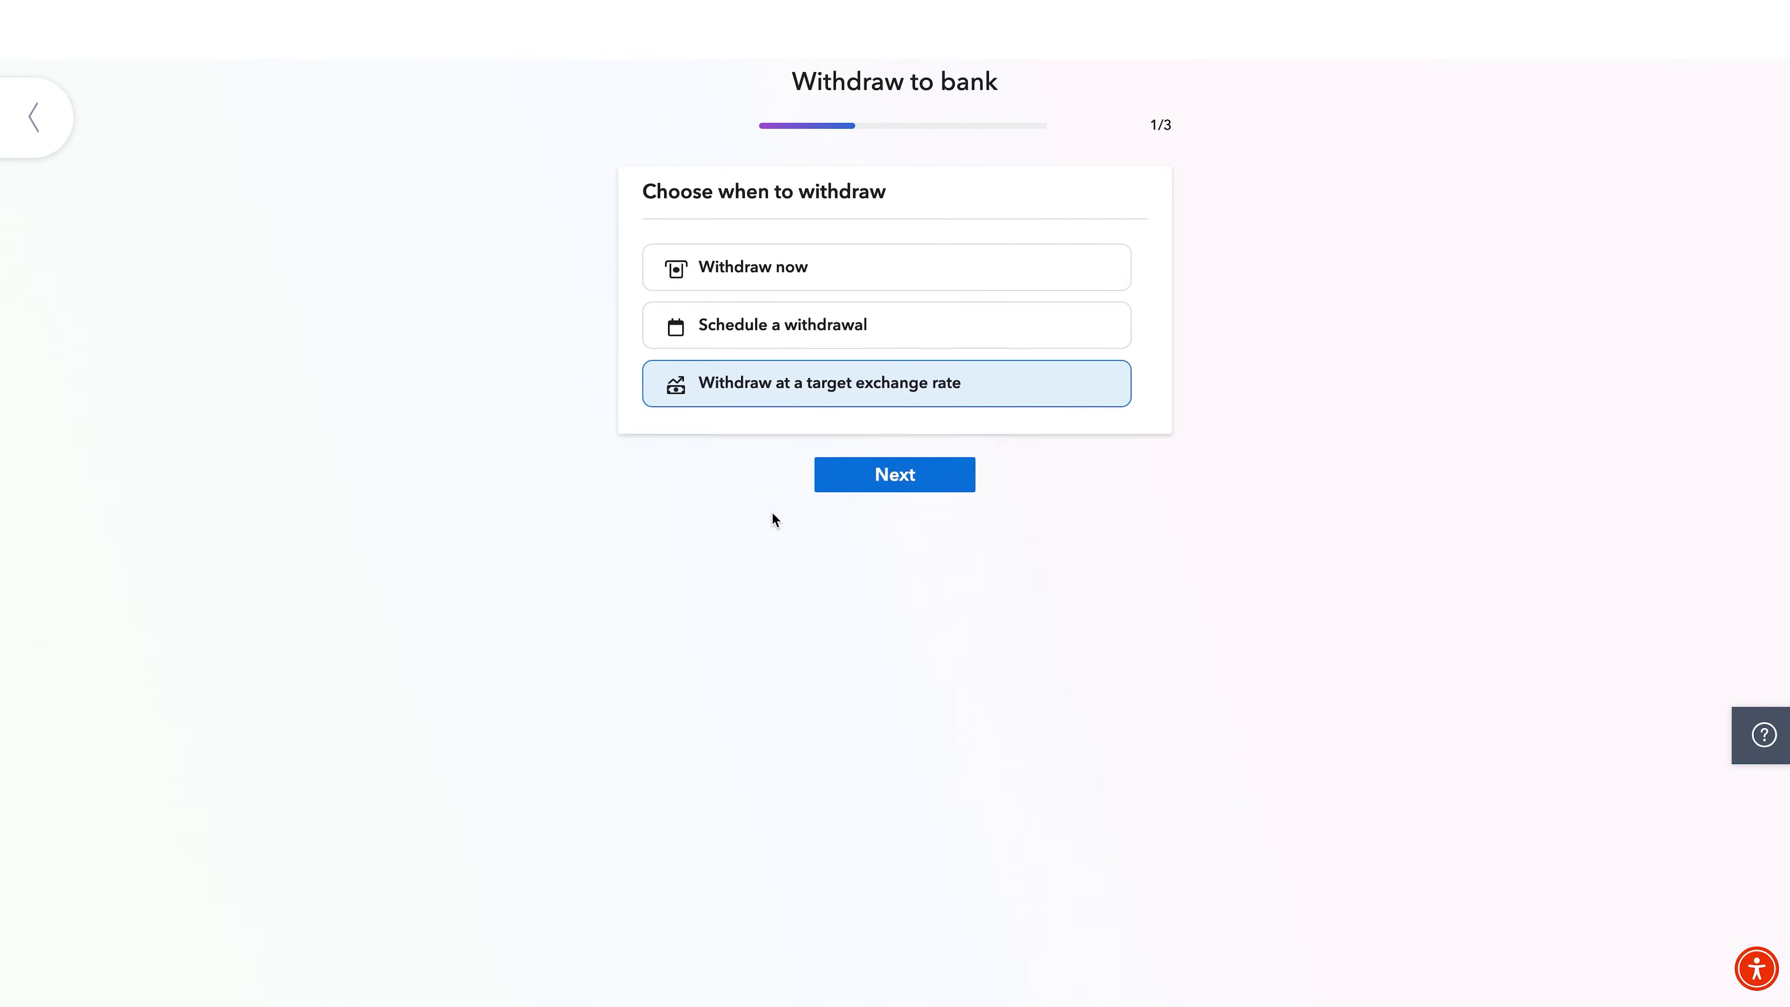
key("Return")
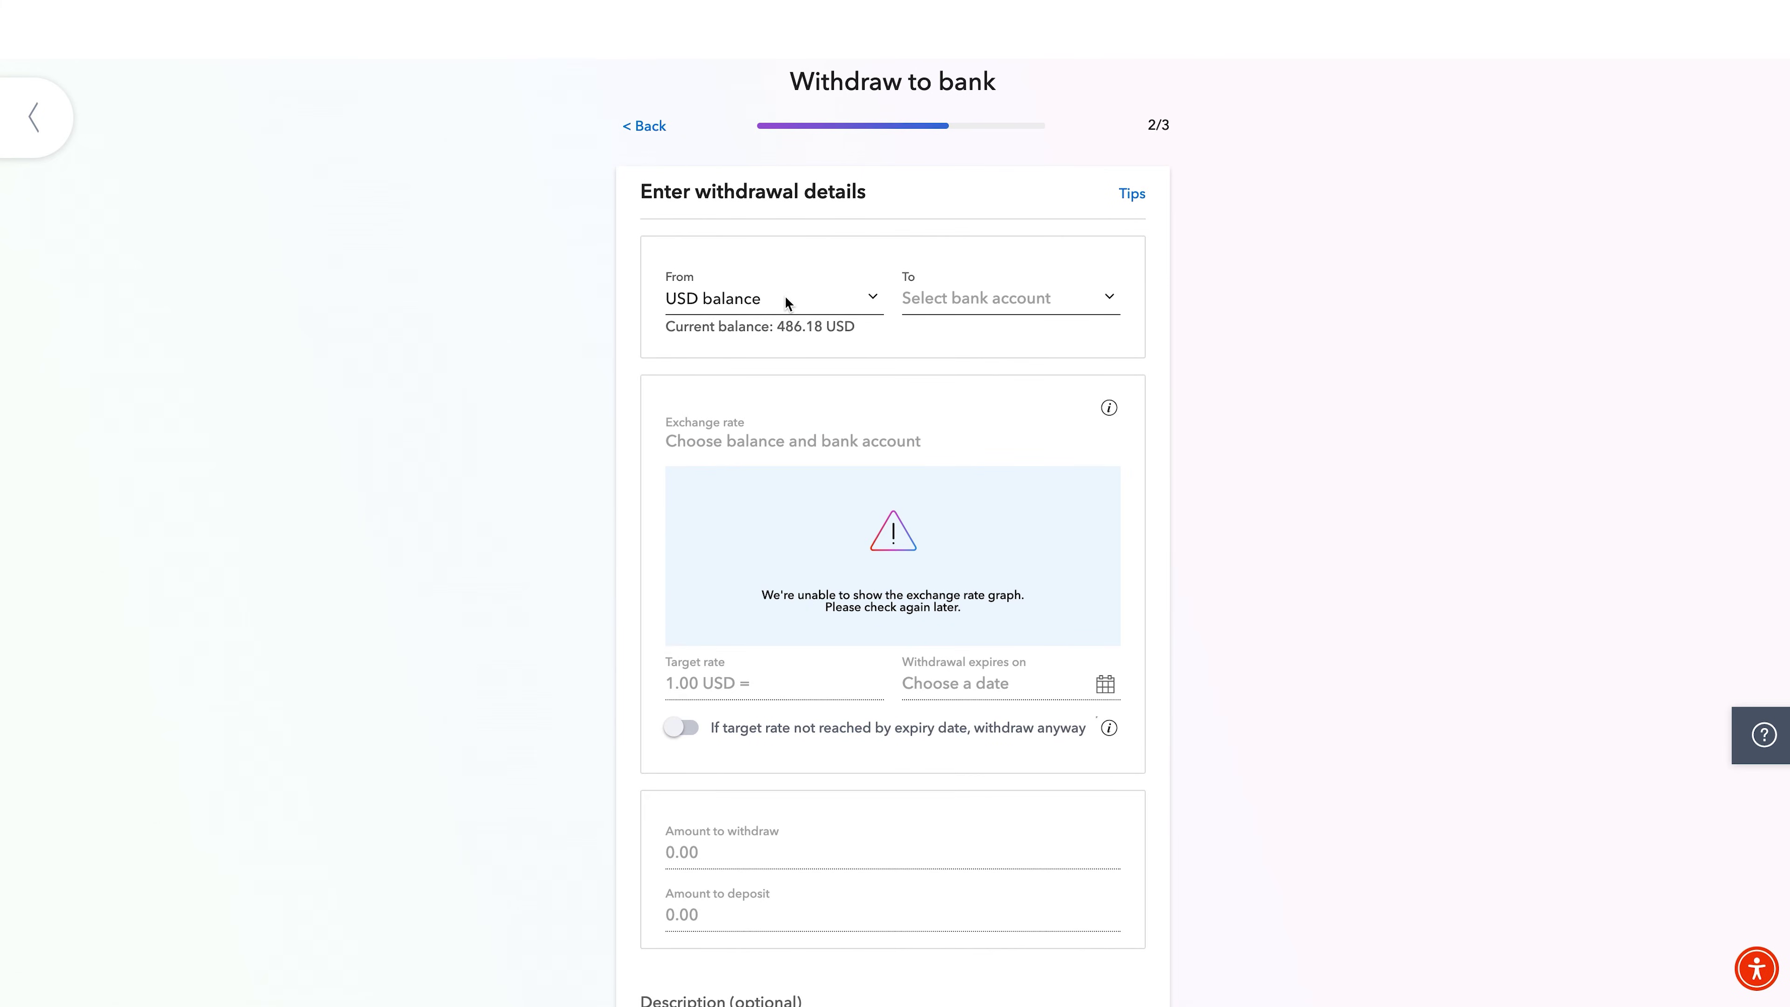
Step: Withdraw immediately from the USD balance to the Faysal Bank account
left_click(784, 295)
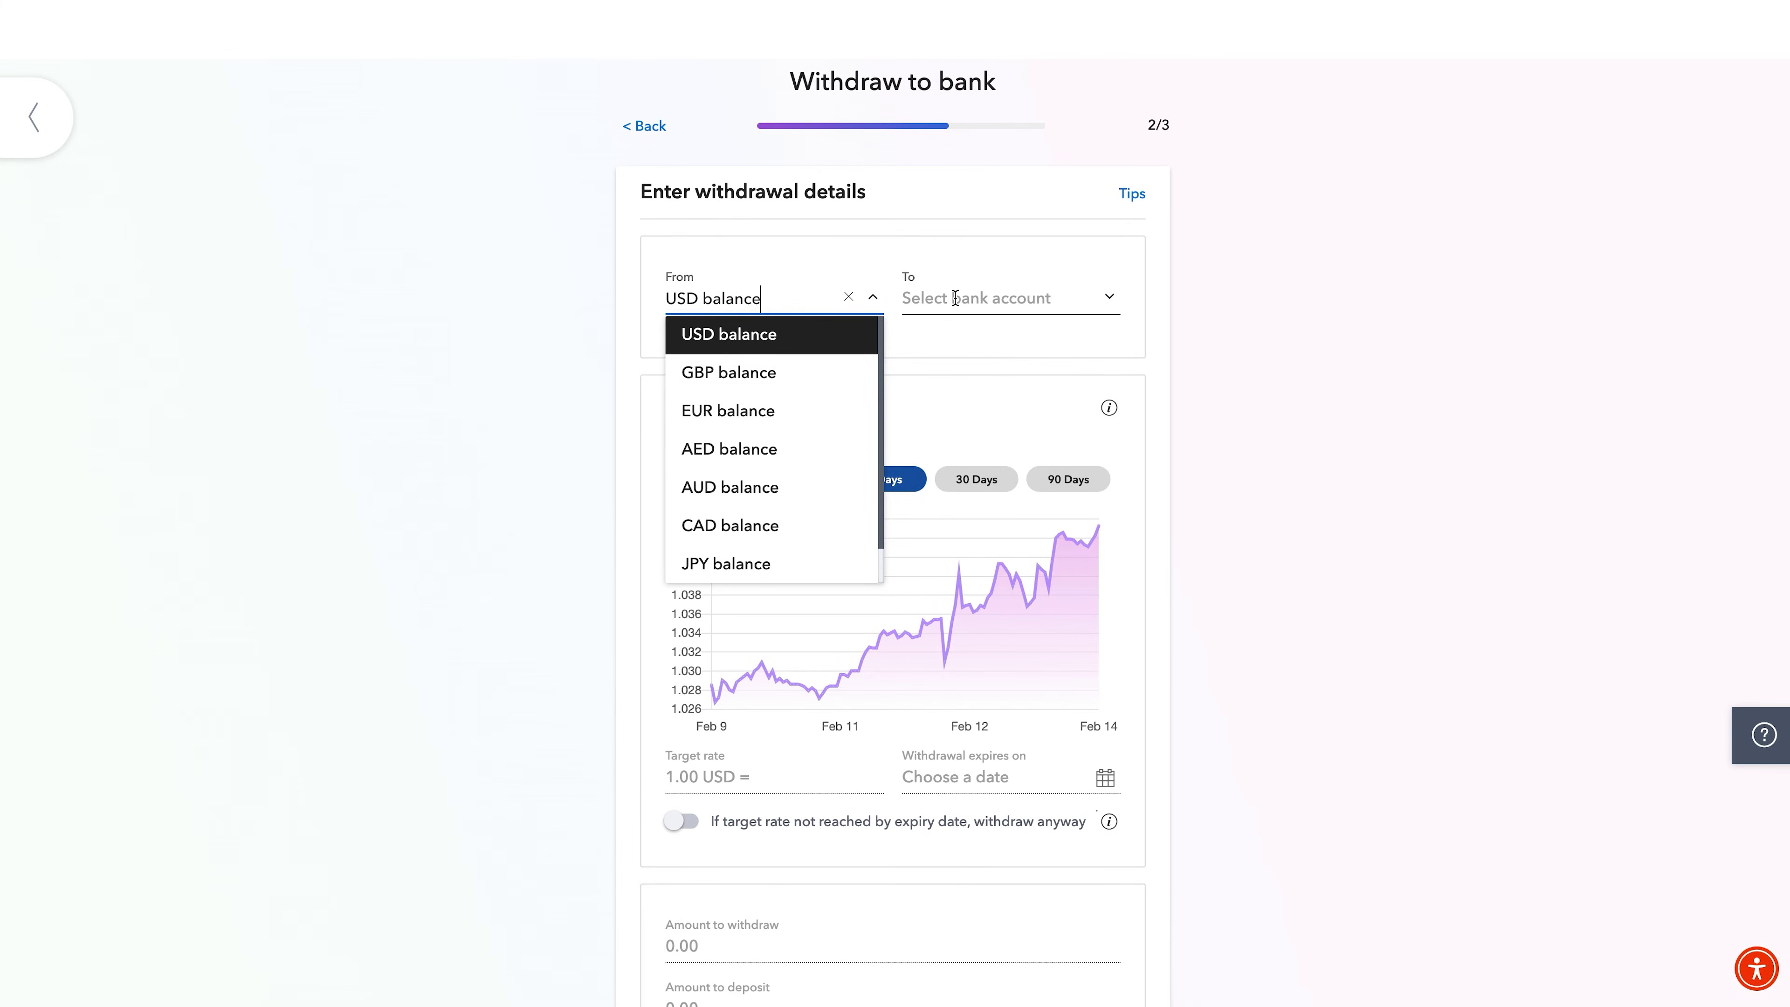
scroll(12, 144, "down", 2)
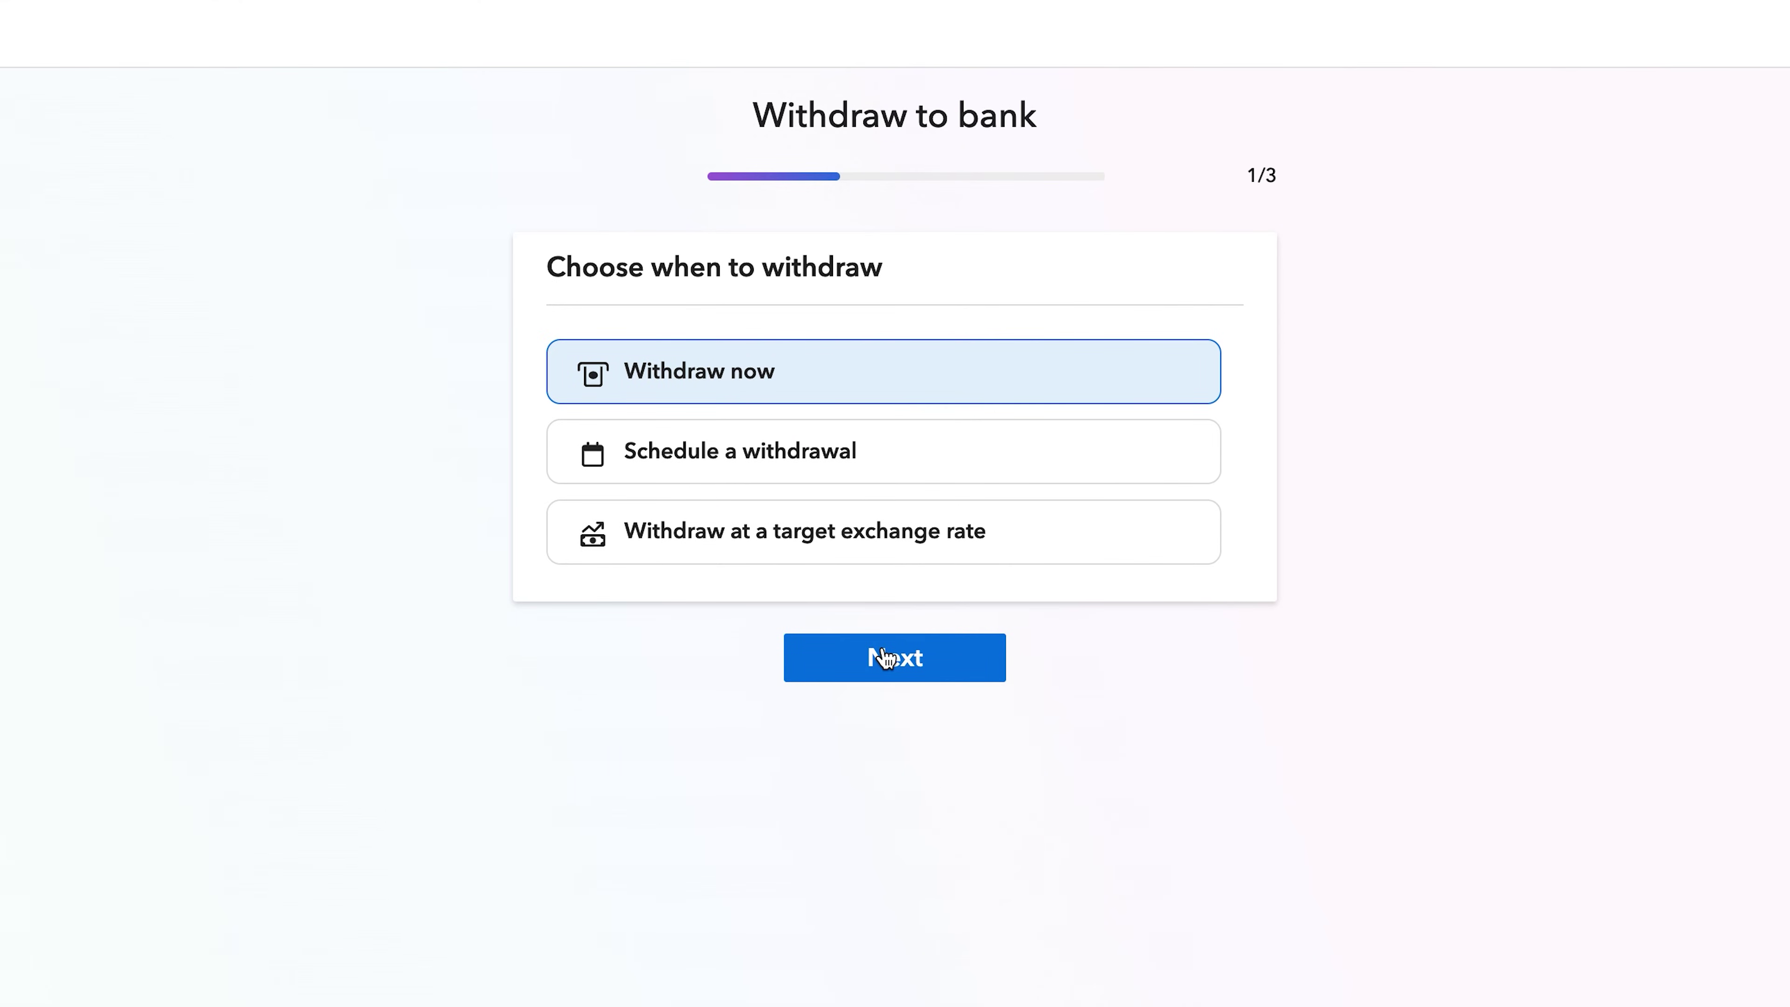
left_click(887, 658)
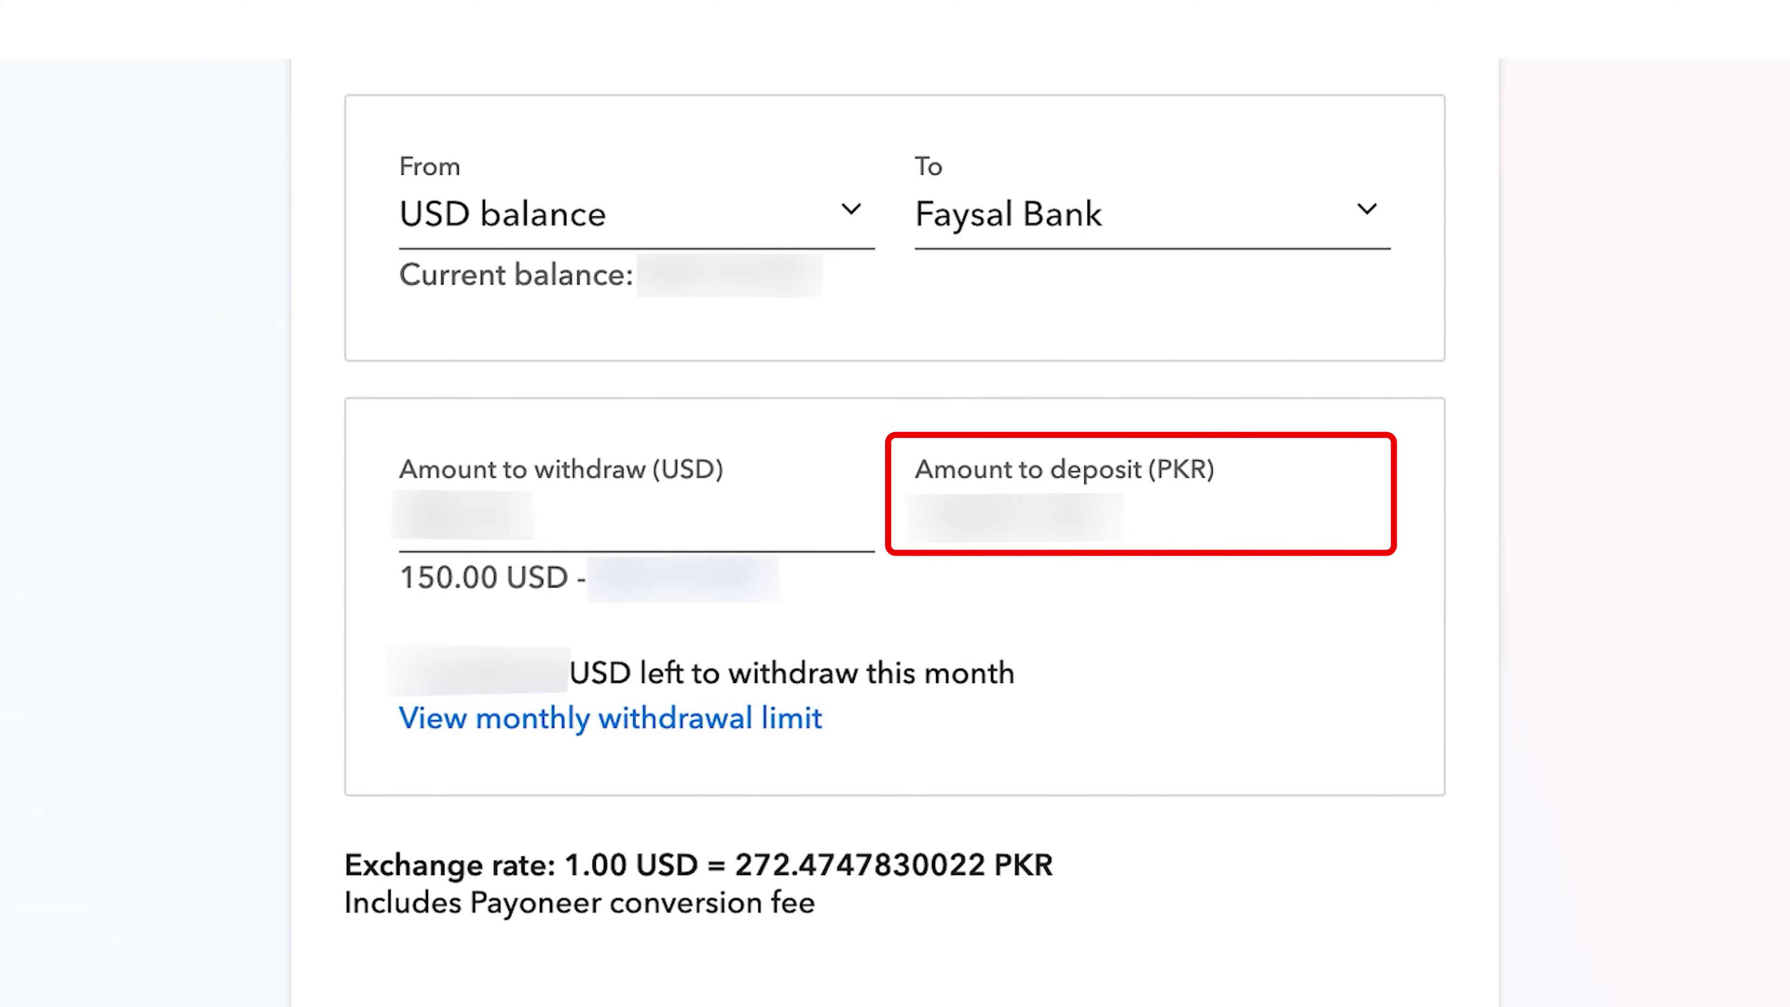
scroll(894, 528, "down", 5)
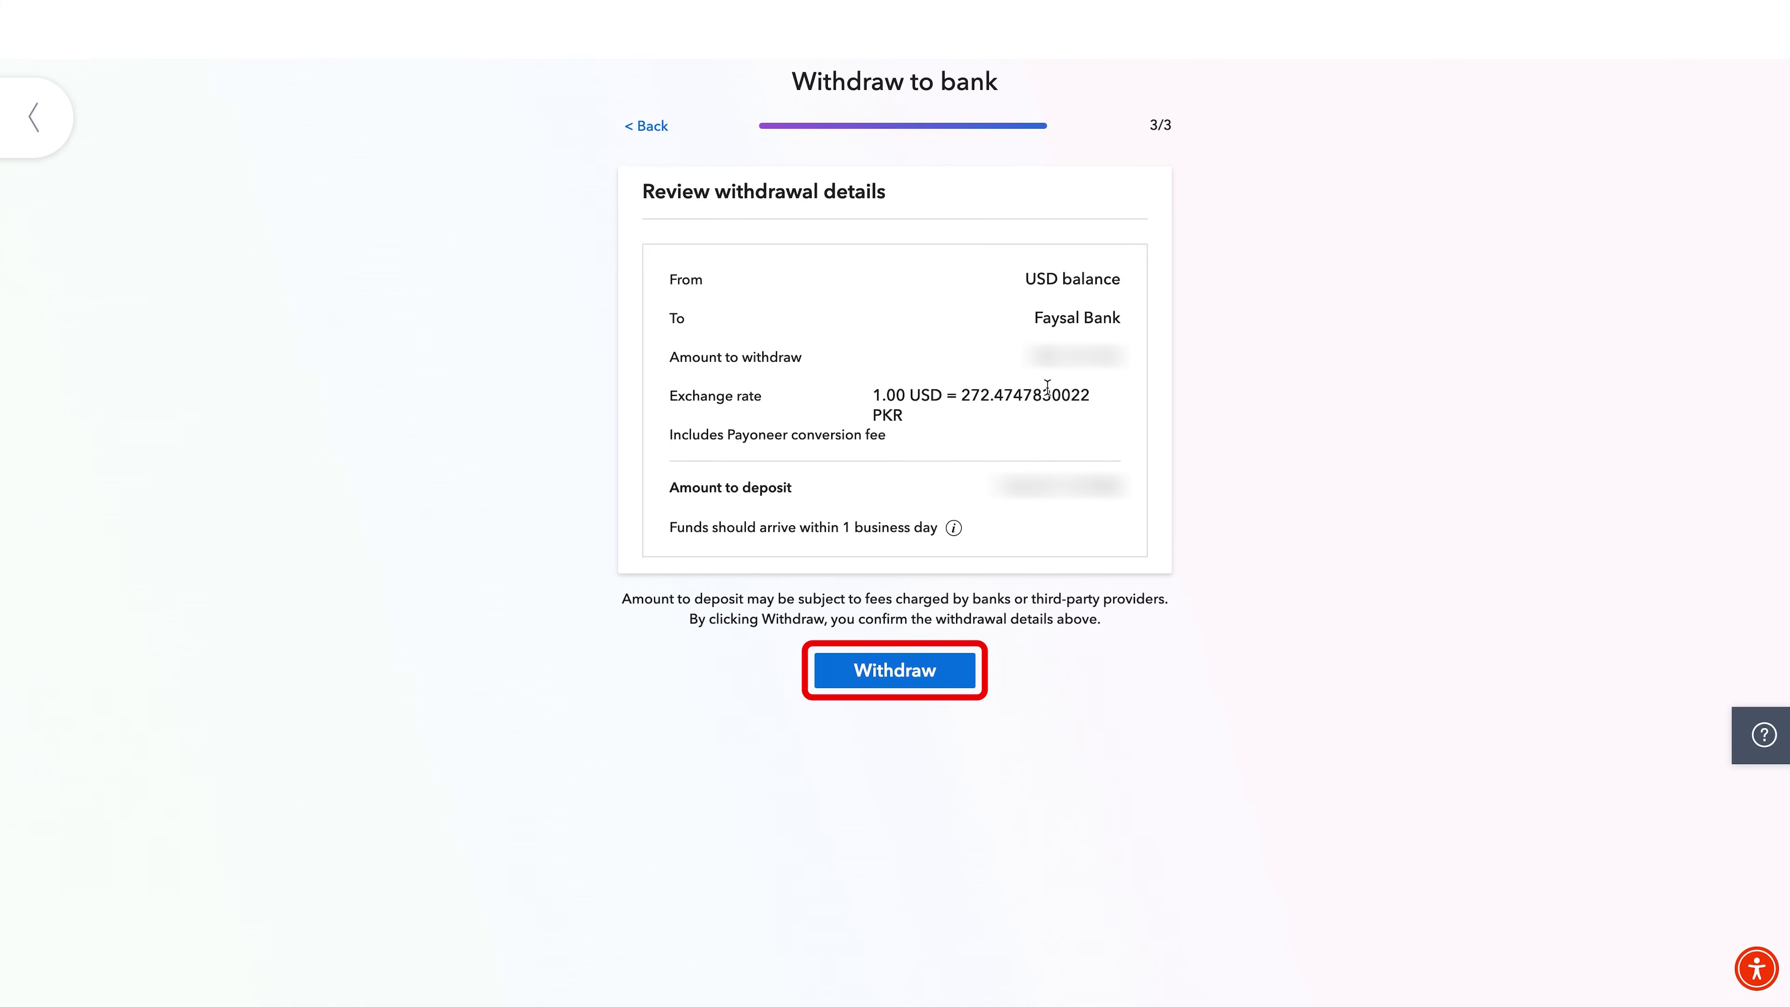
left_click(914, 678)
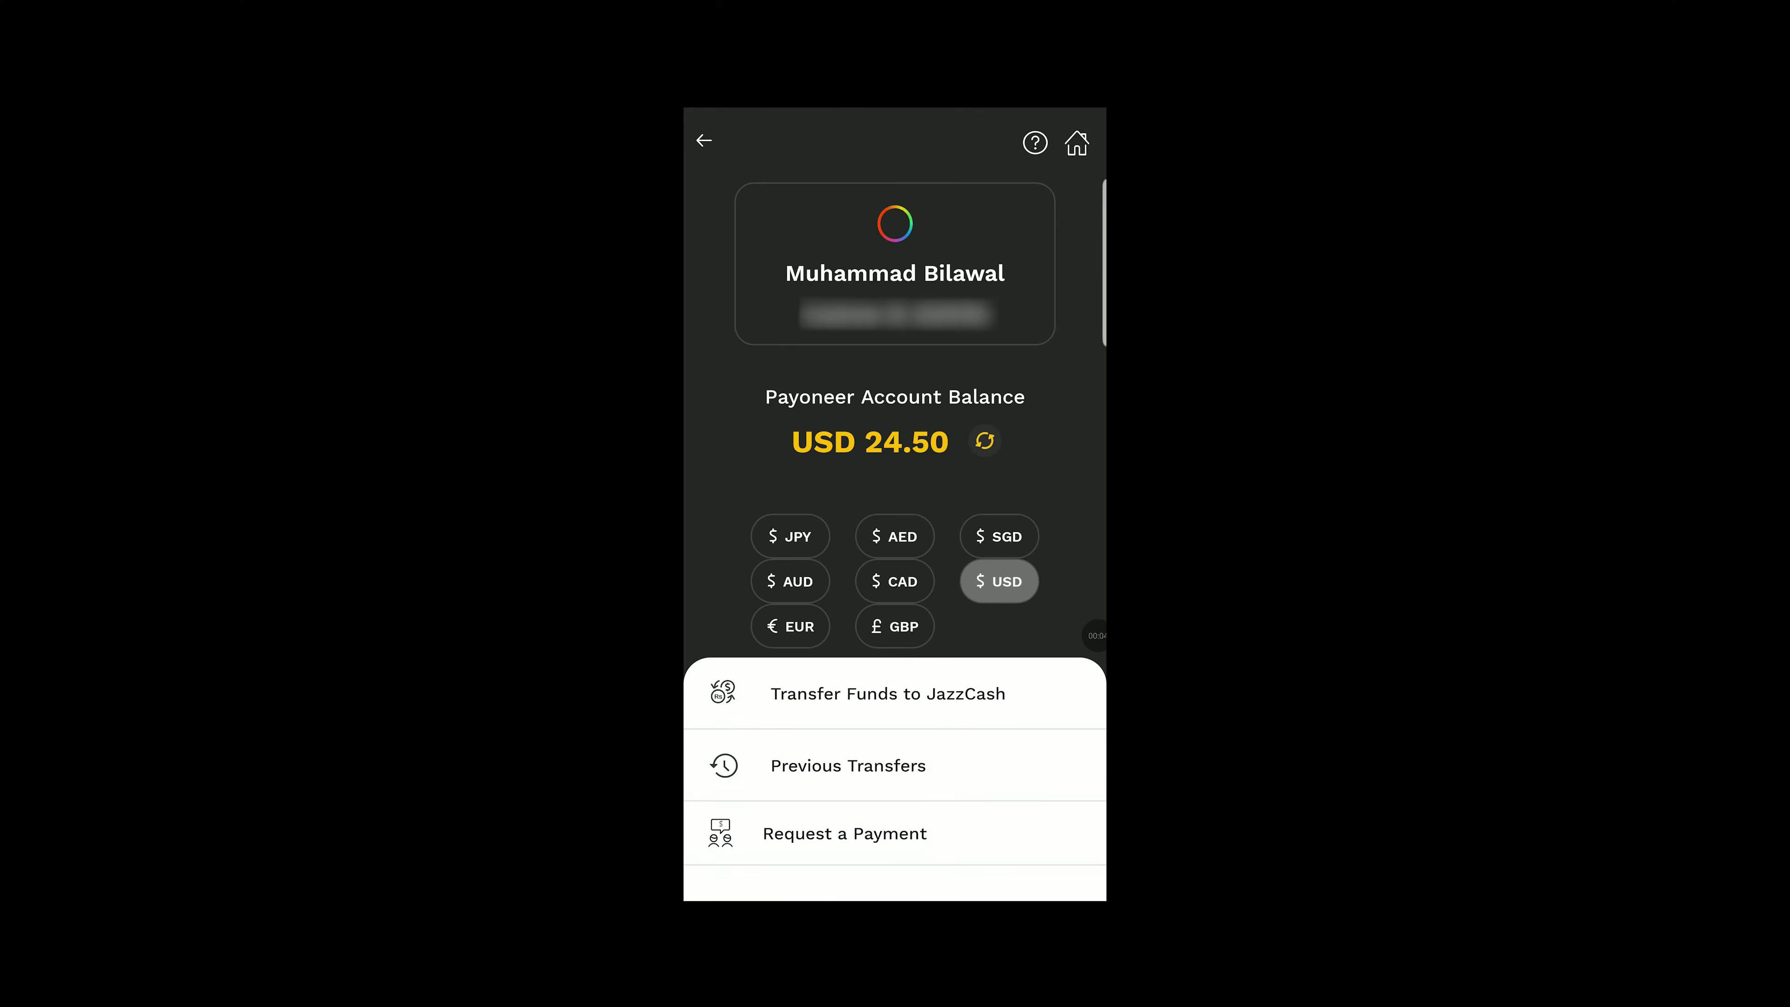
Step: Enter USD 5 as the JazzCash transfer amount and bring up the transaction review
left_click(886, 693)
left_click(754, 618)
left_click(1034, 772)
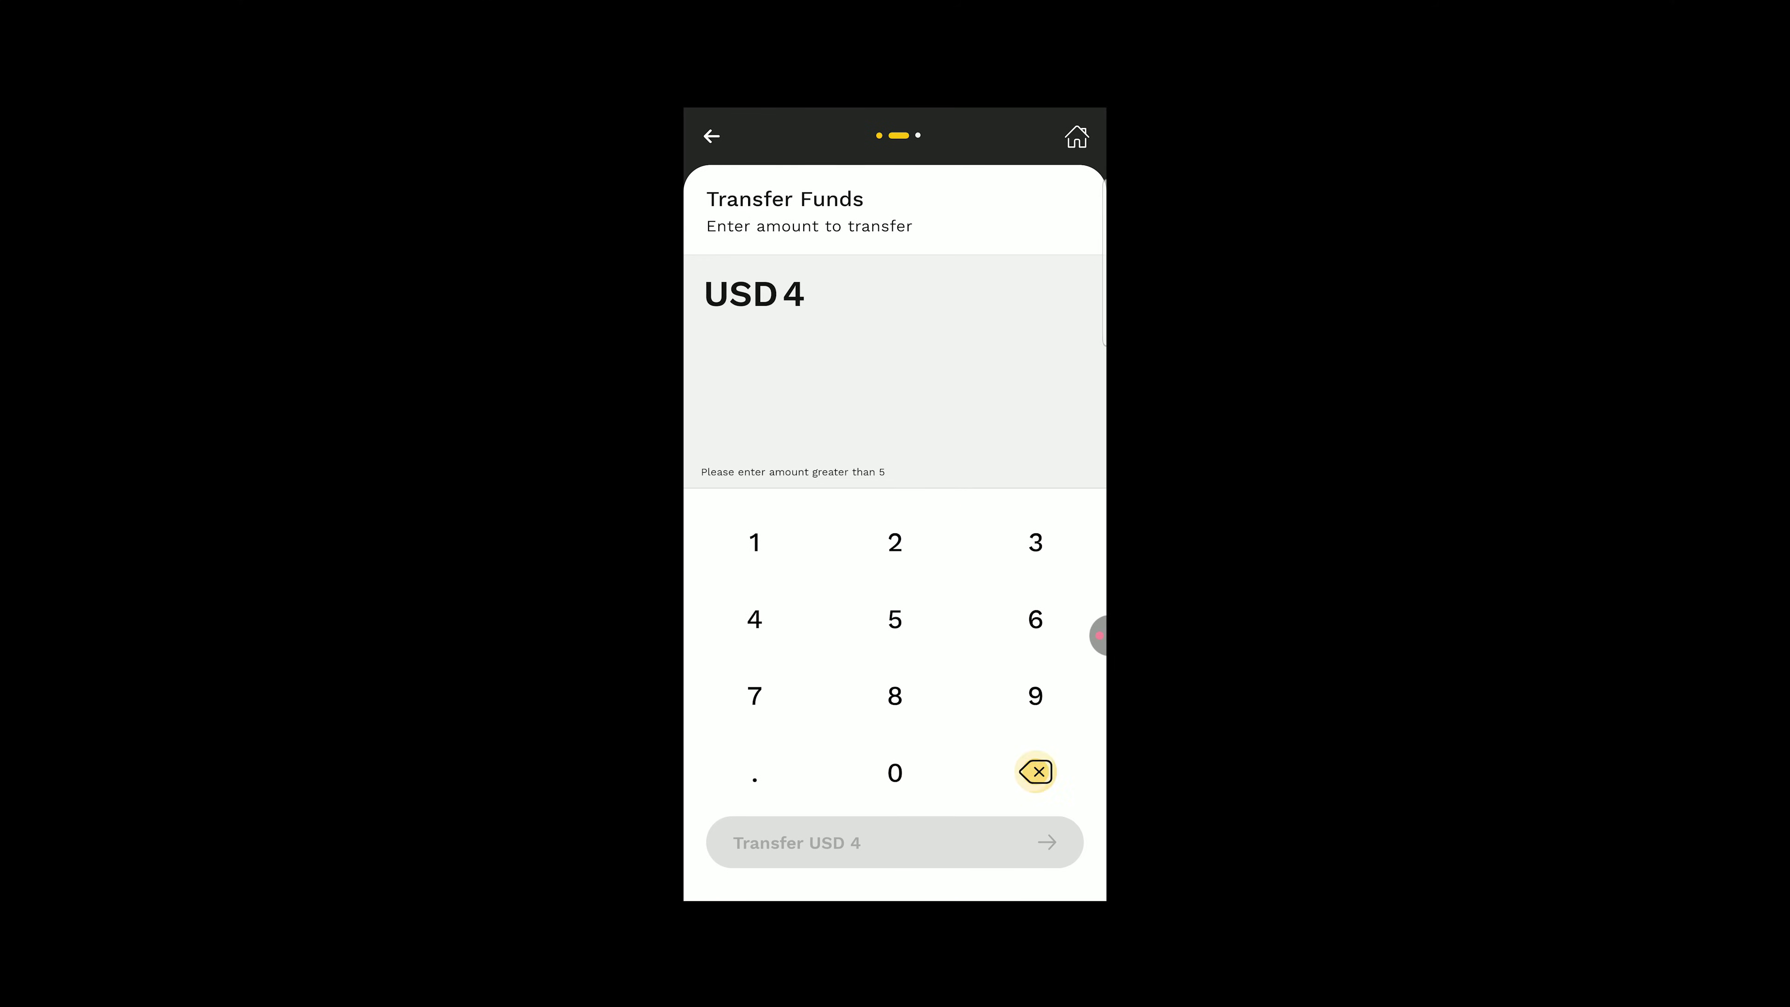
left_click(894, 618)
left_click(894, 842)
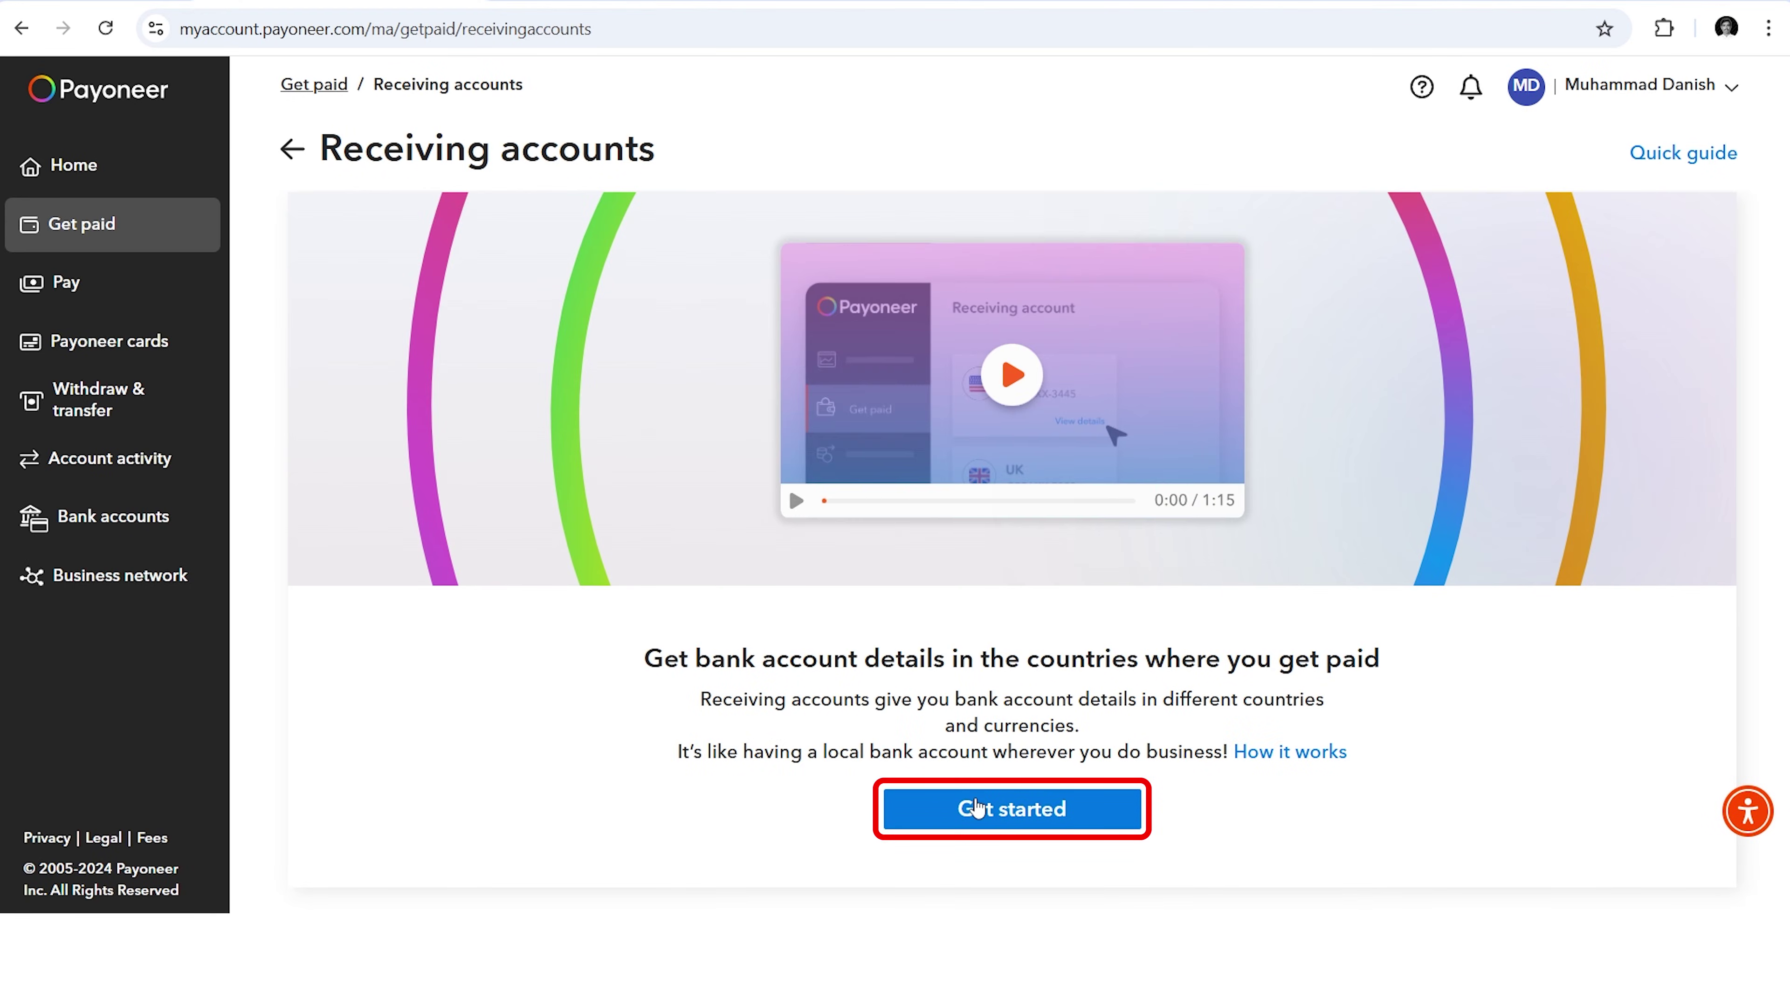
Step: Request USD (USA), GBP (UK) and Australian receiving accounts and submit the request
left_click(976, 806)
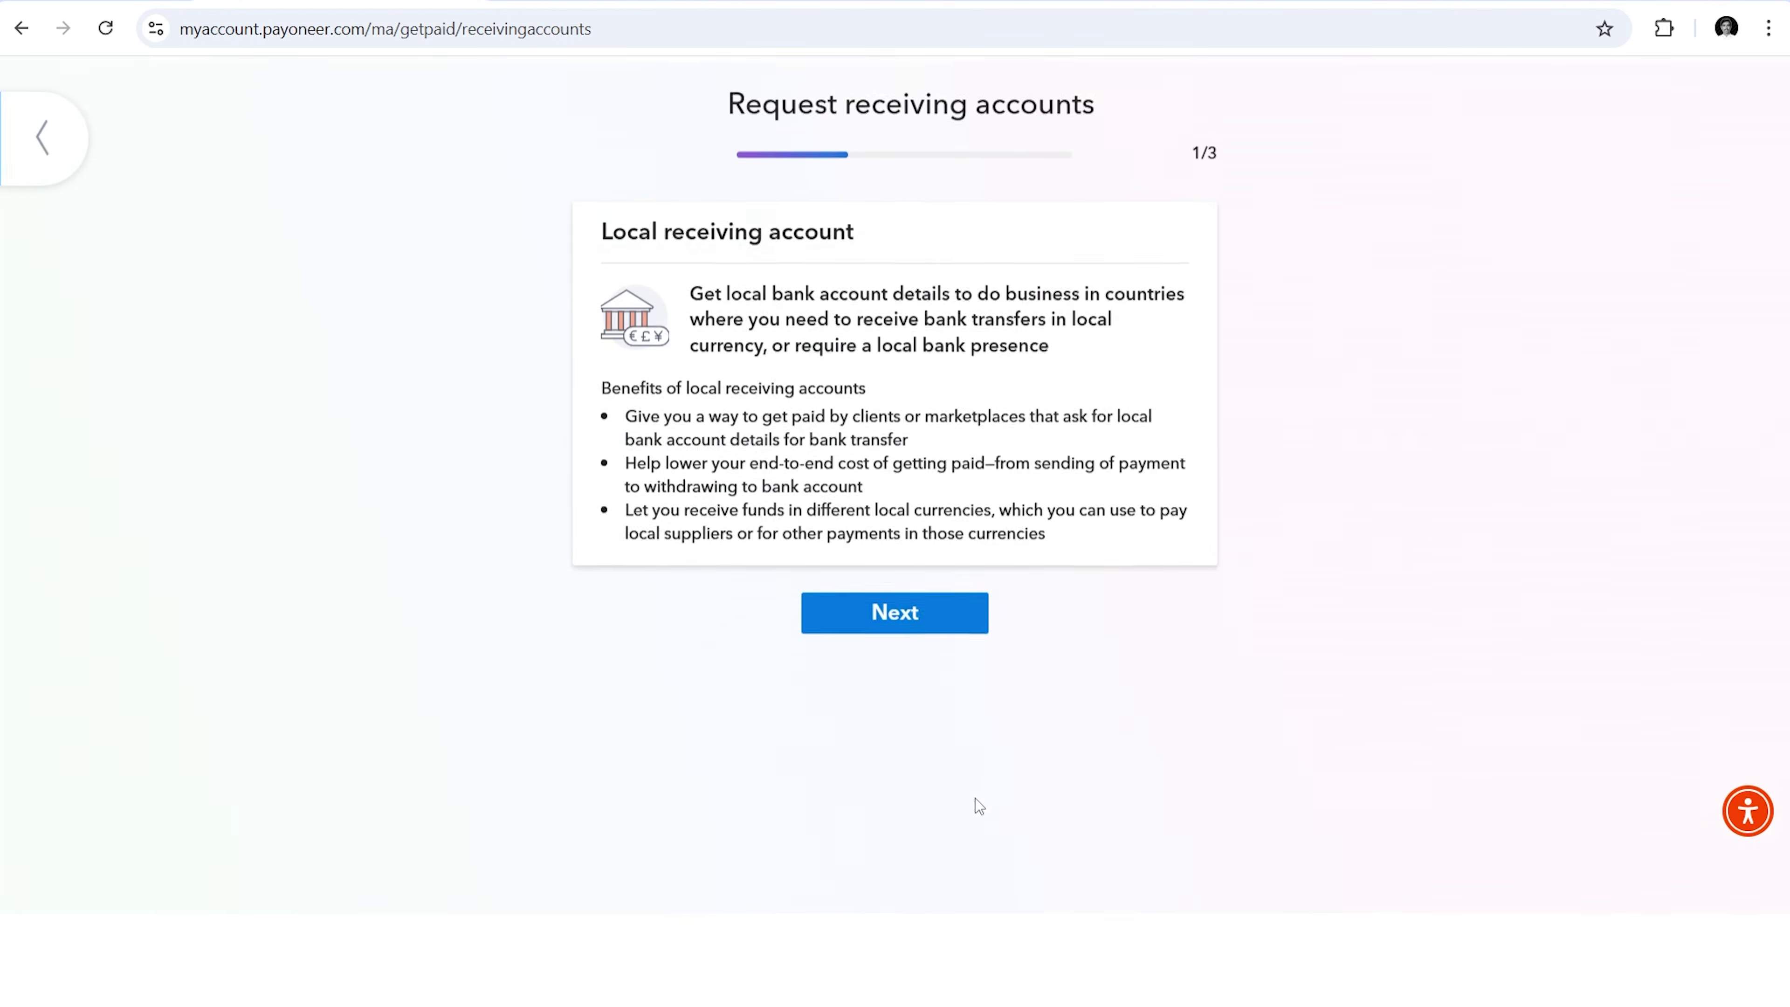
left_click(907, 606)
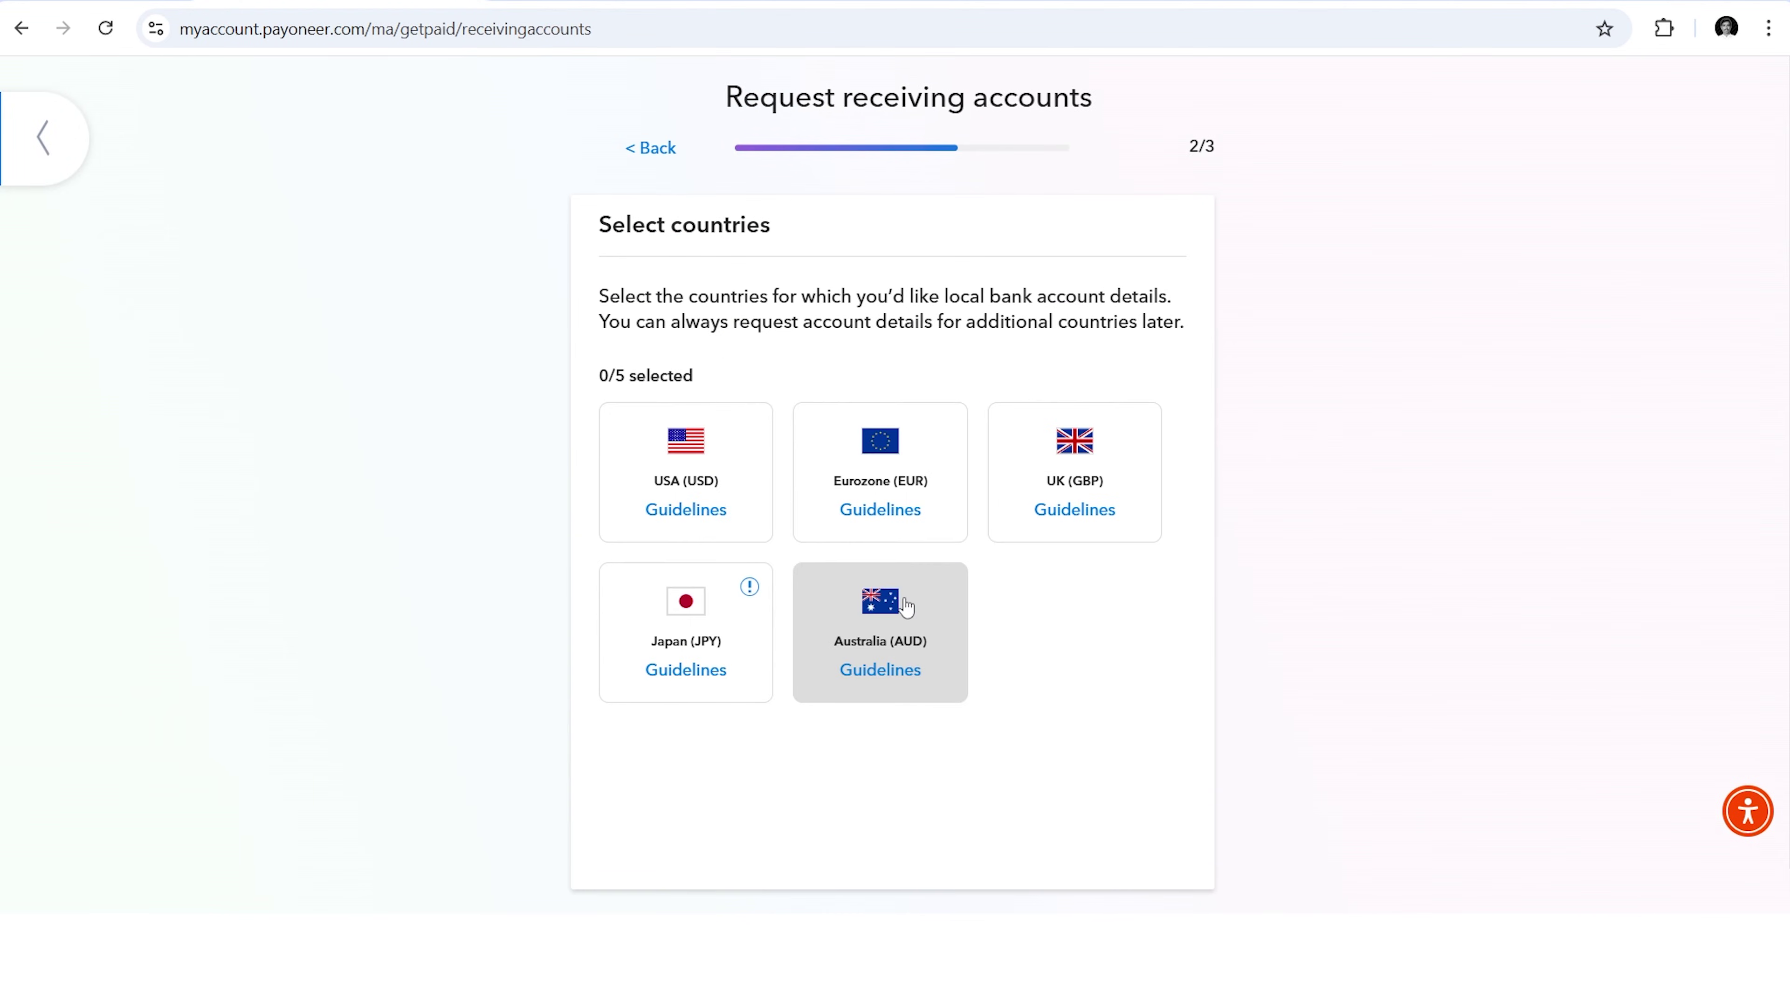
left_click(701, 482)
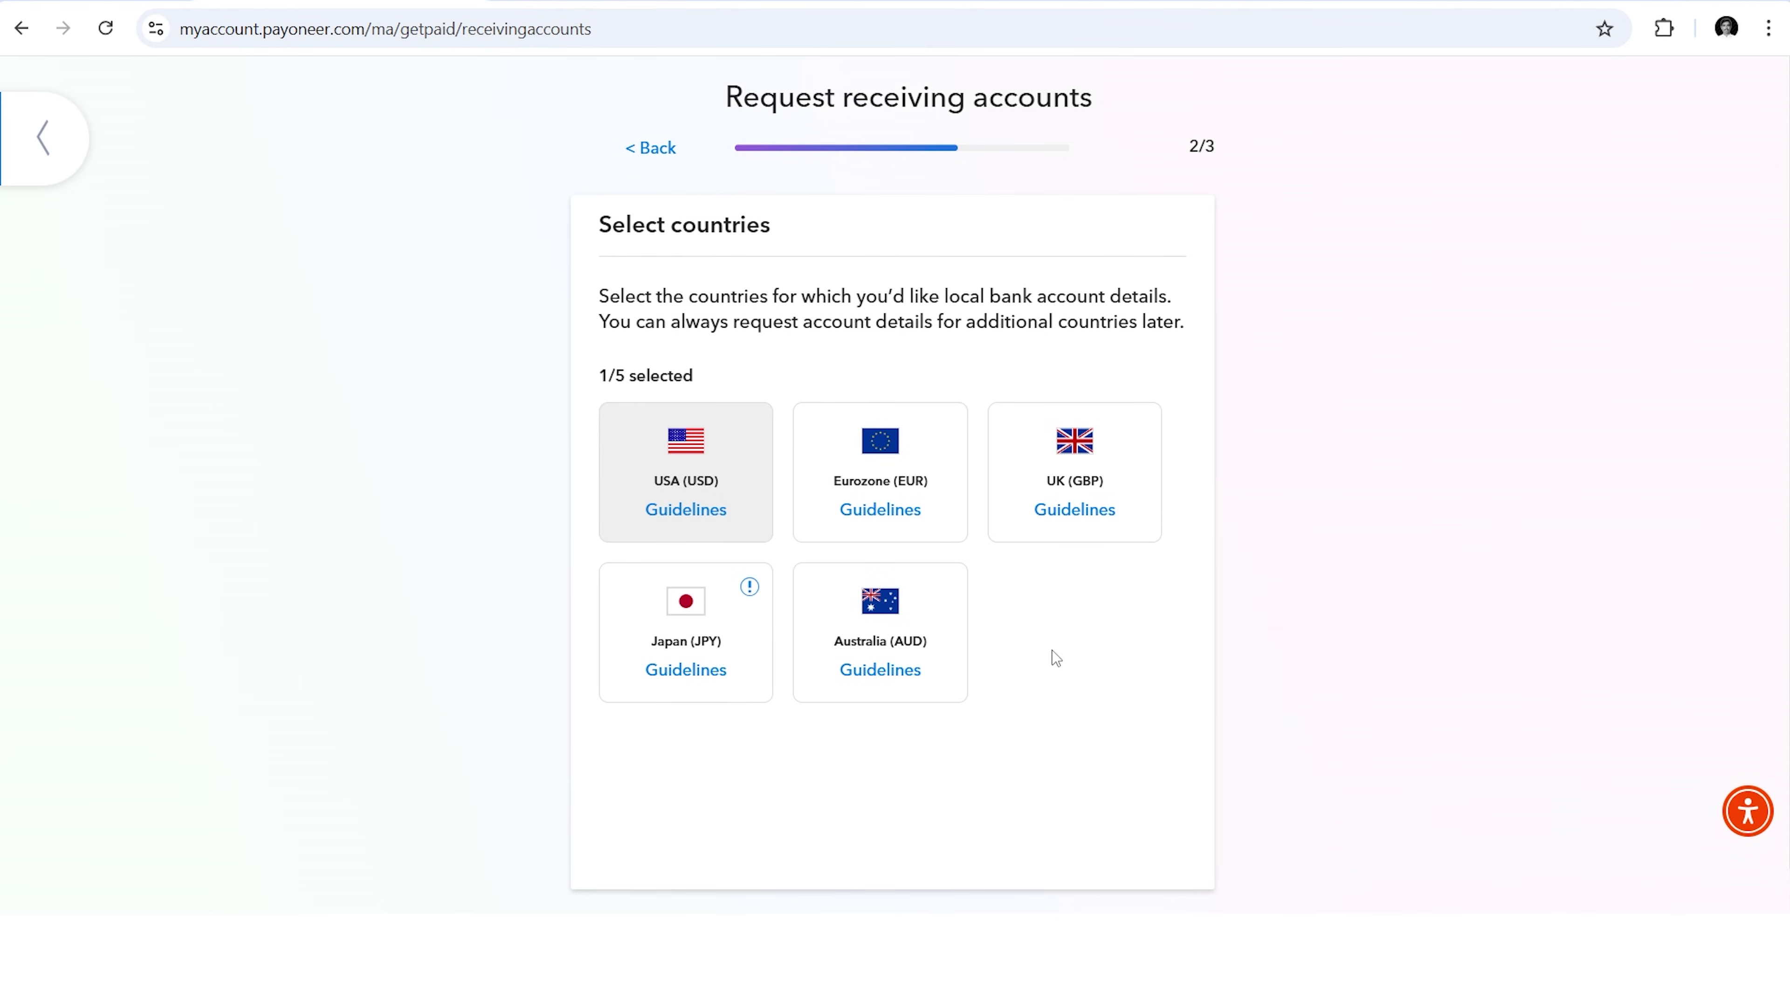
scroll(1050, 635, "down", 1)
left_click(1064, 444)
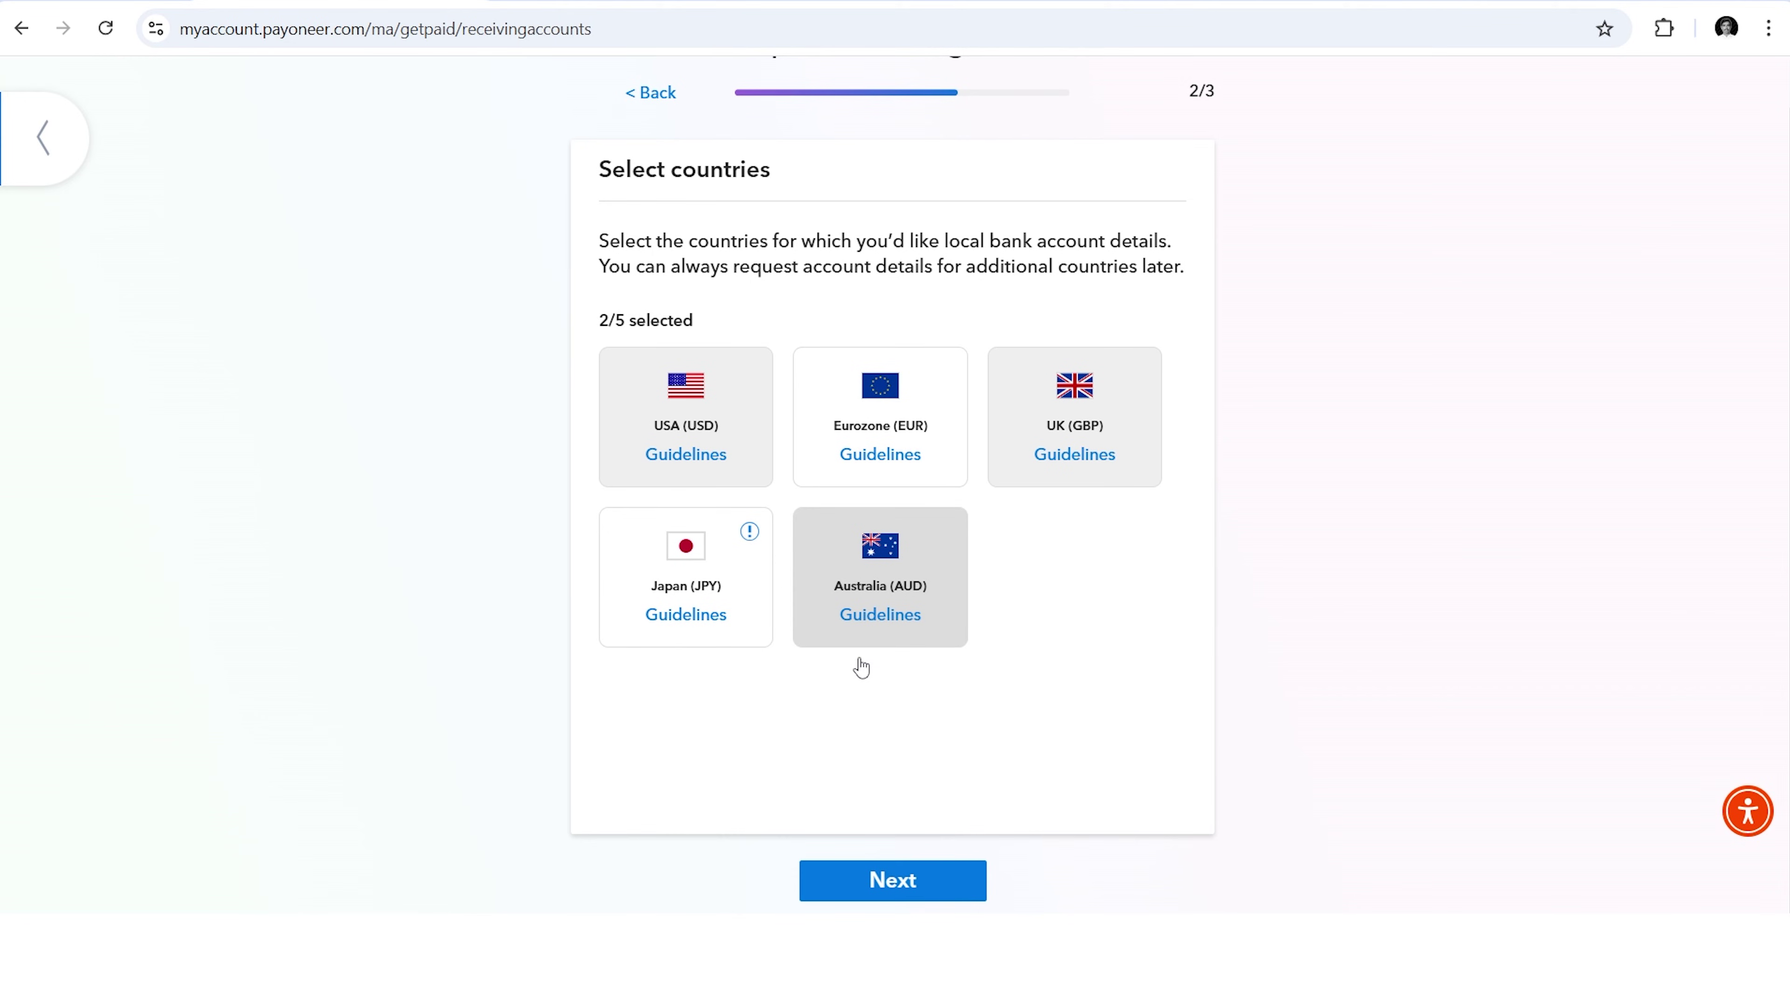
left_click(864, 883)
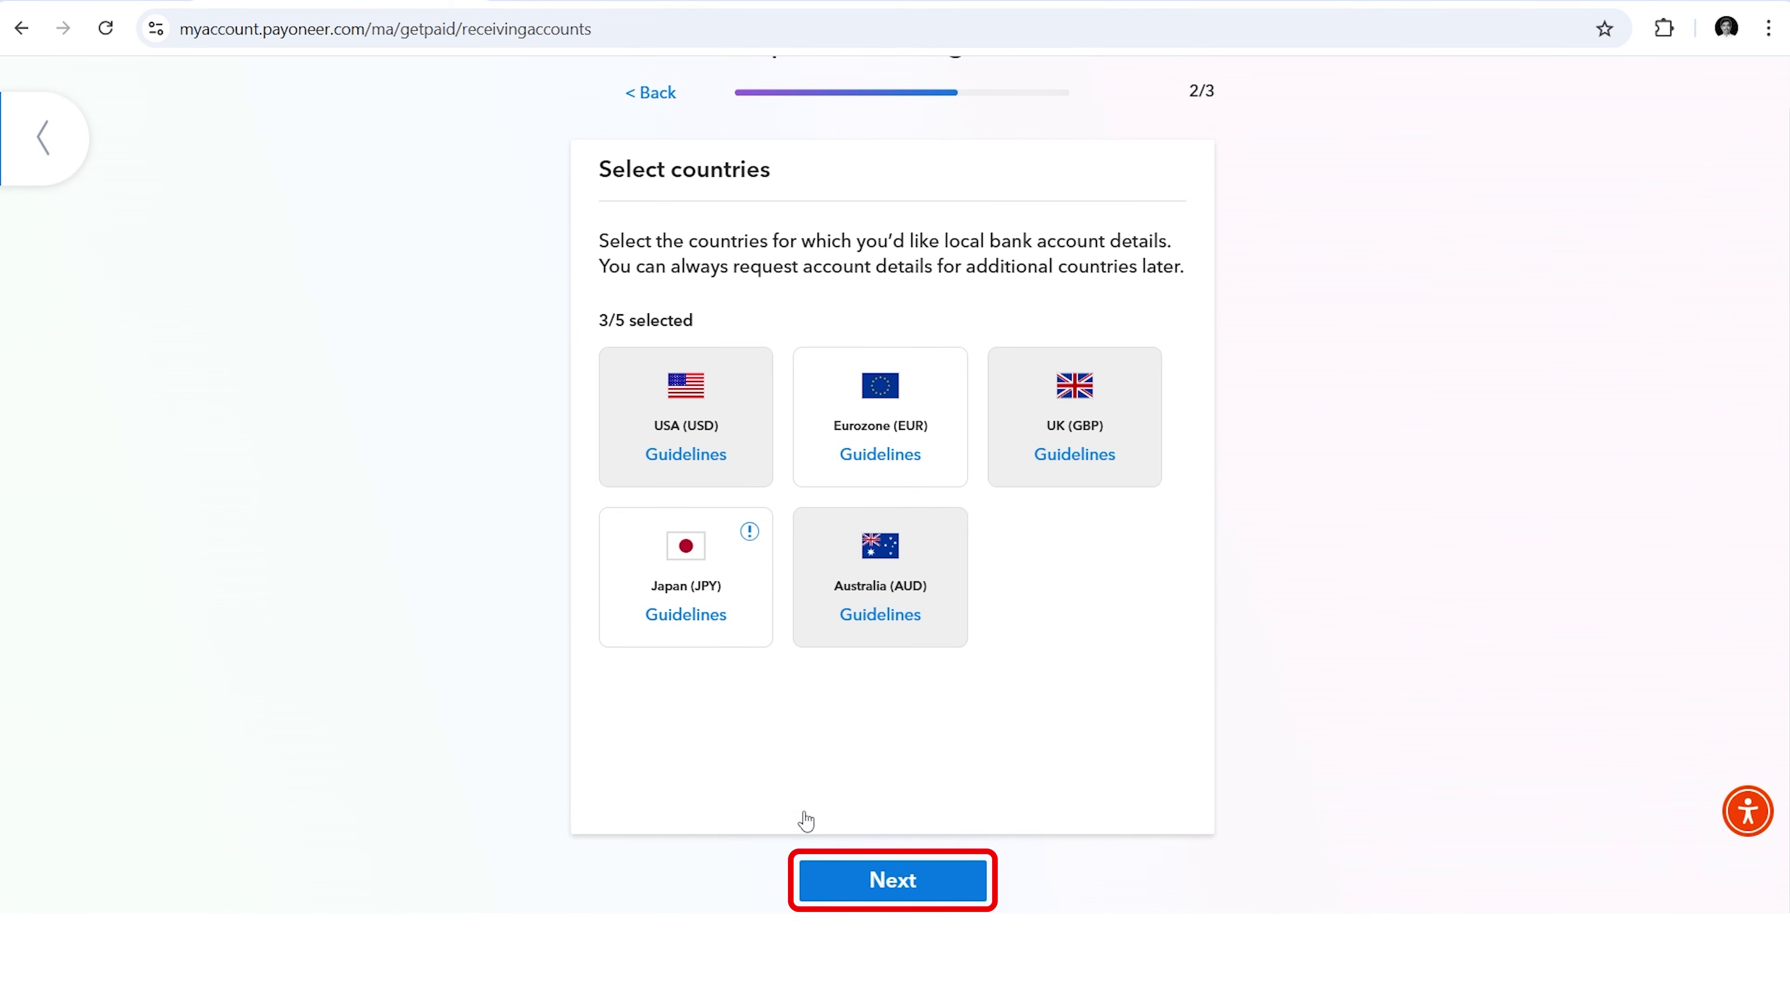
left_click(883, 688)
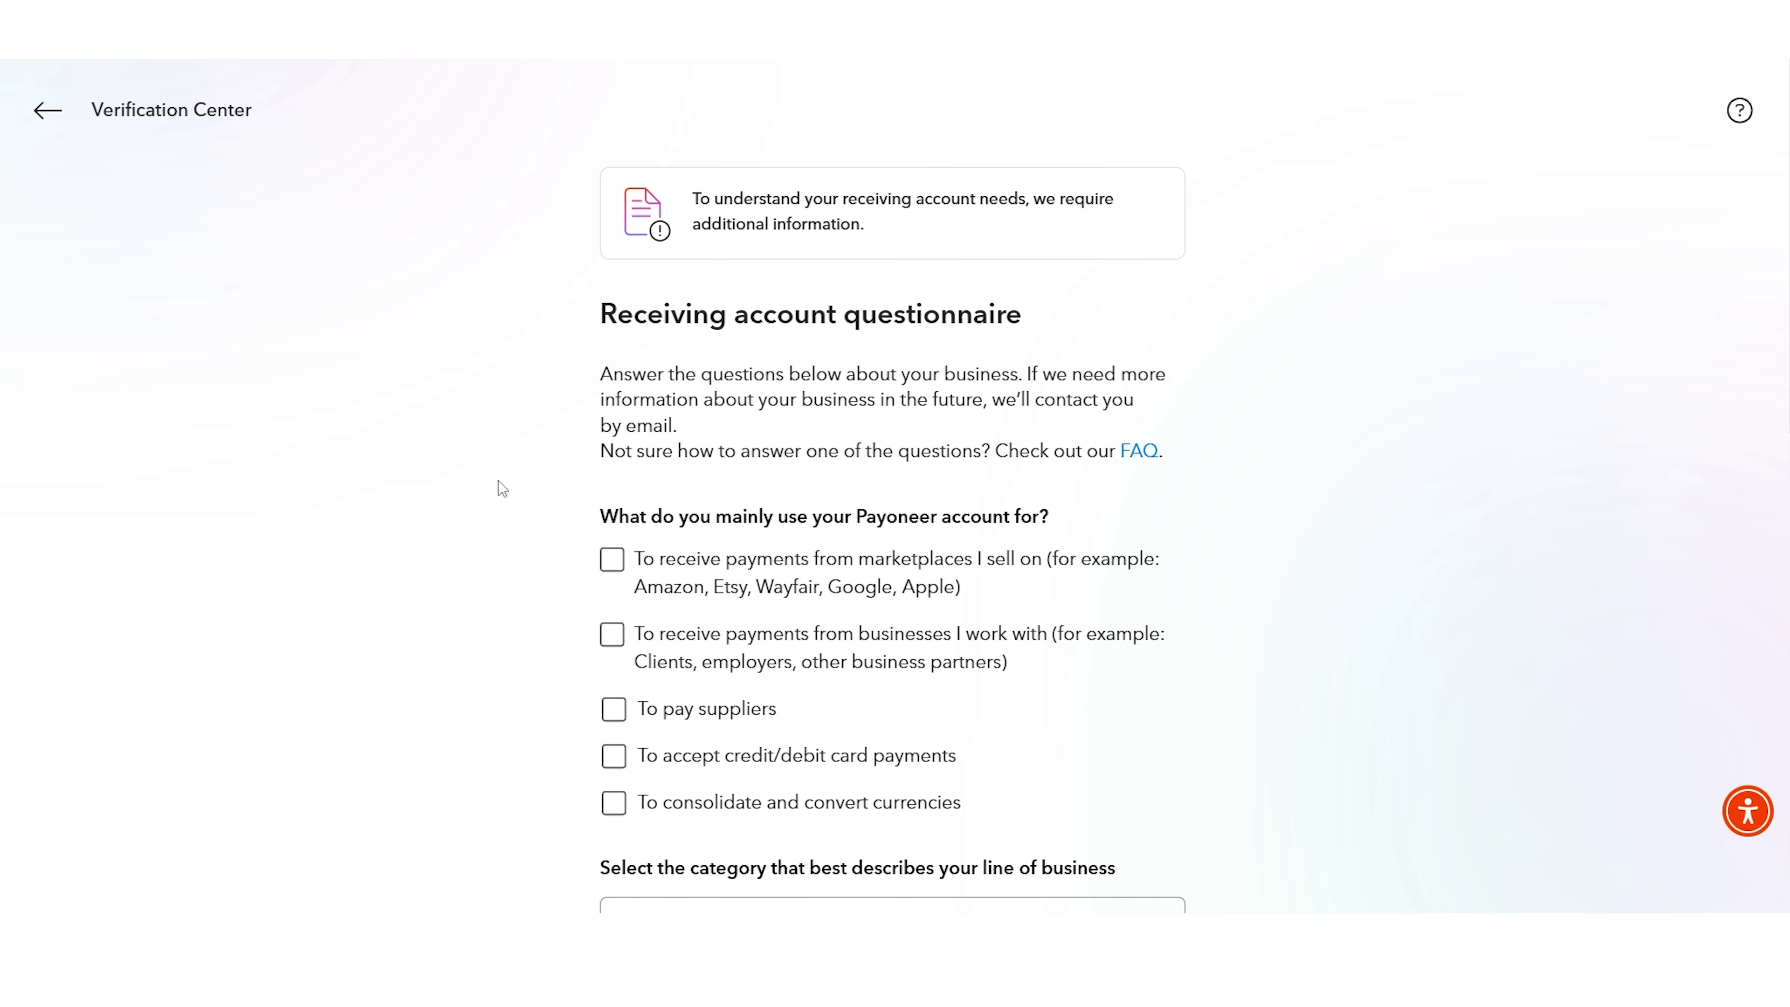
Step: Mark that payments come from marketplaces and from businesses worked with
scroll(501, 486, "down", 3)
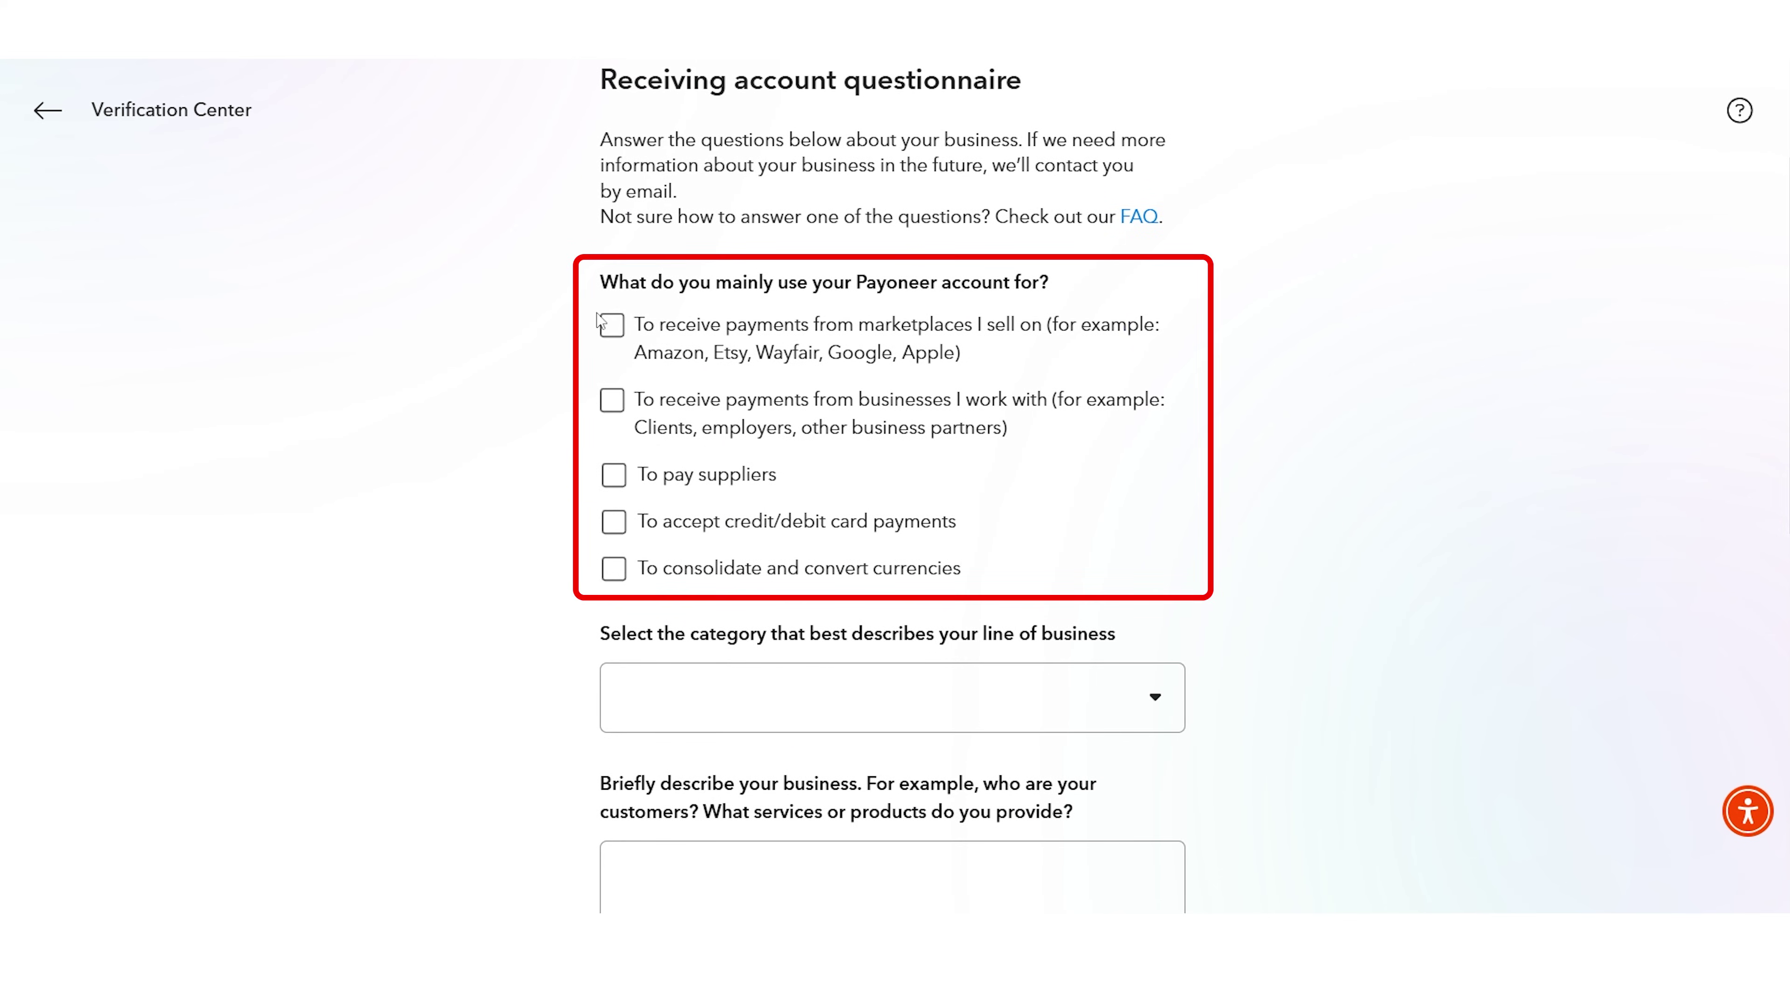
left_click(610, 328)
left_click(610, 413)
Step: Set the business category to software and app development, described as 'I am doing Freelancing on Fiverr.'
scroll(500, 455, "down", 2)
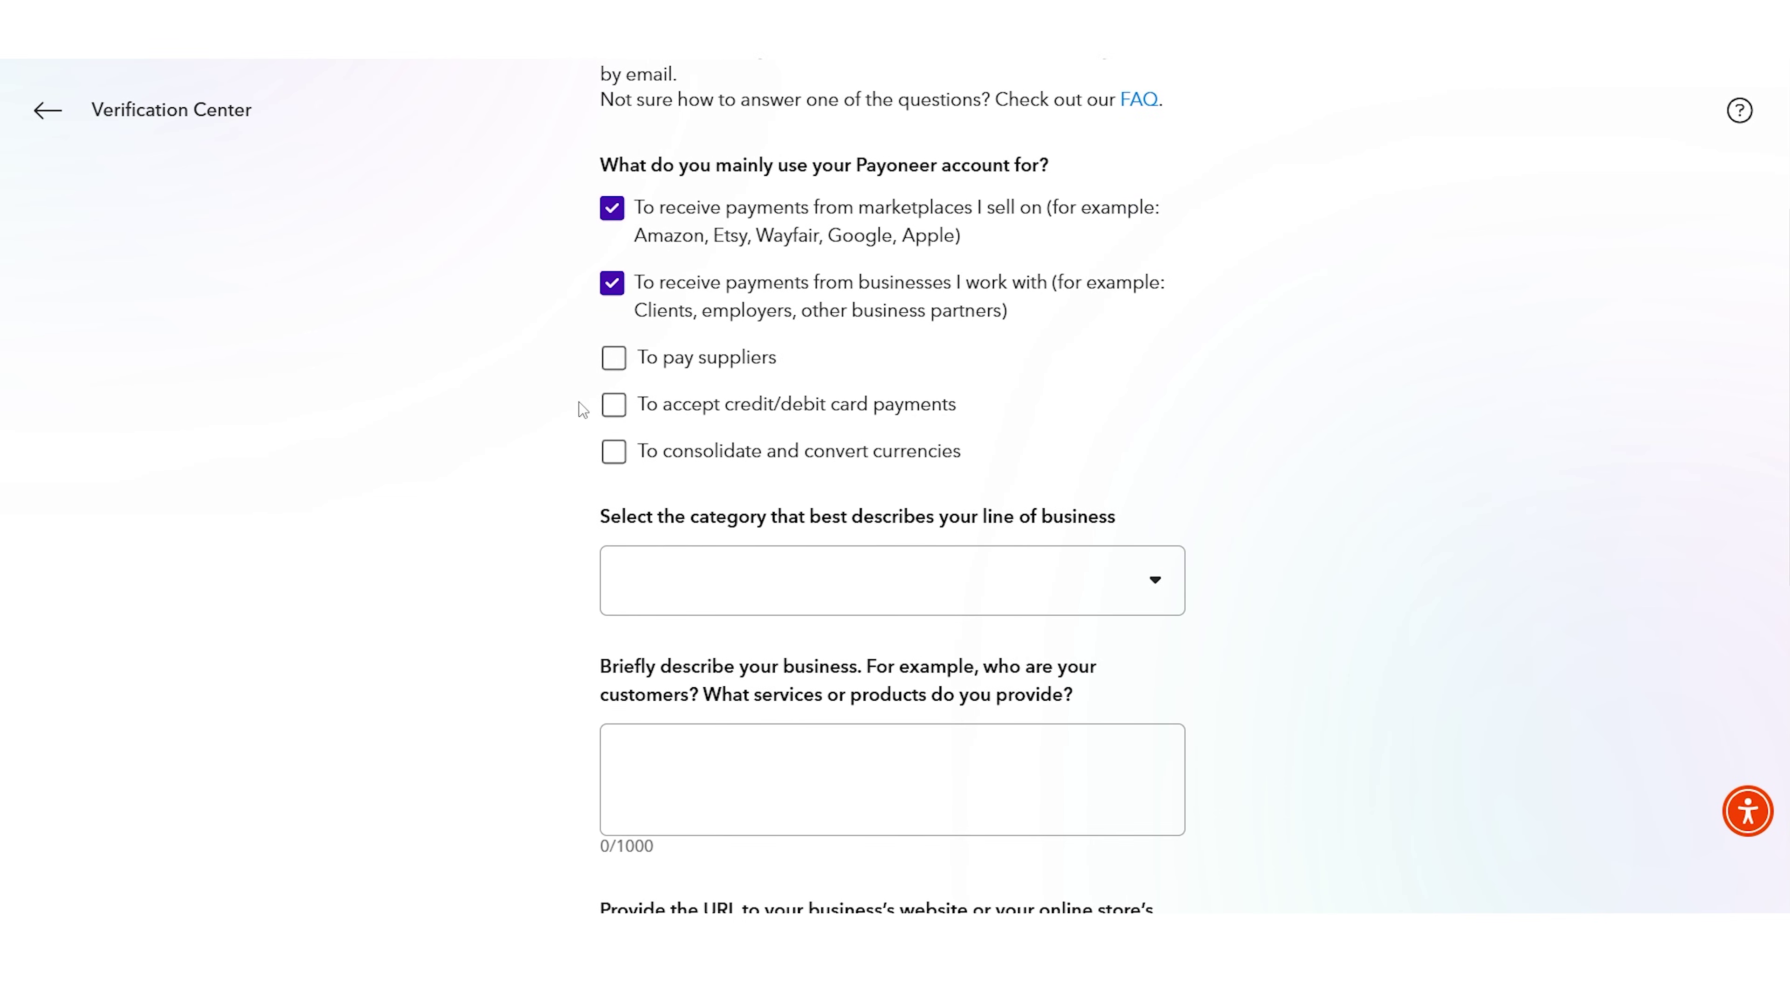
scroll(669, 423, "down", 2)
left_click(670, 466)
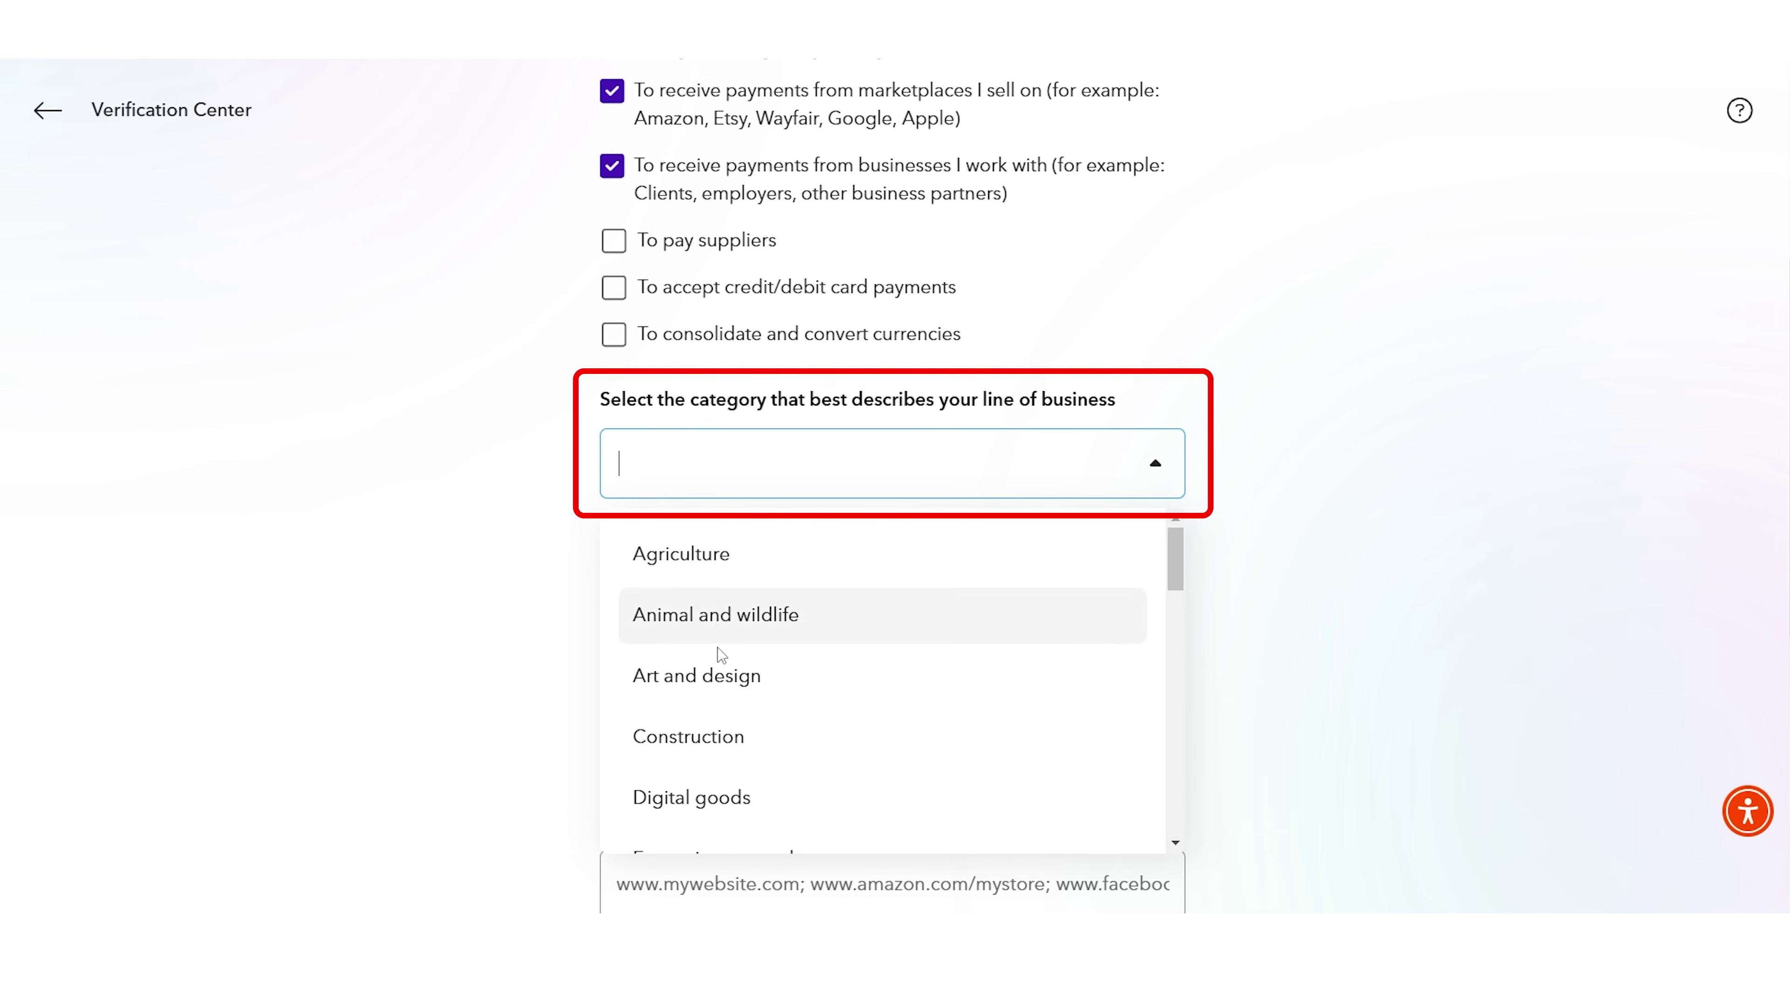
left_click(719, 674)
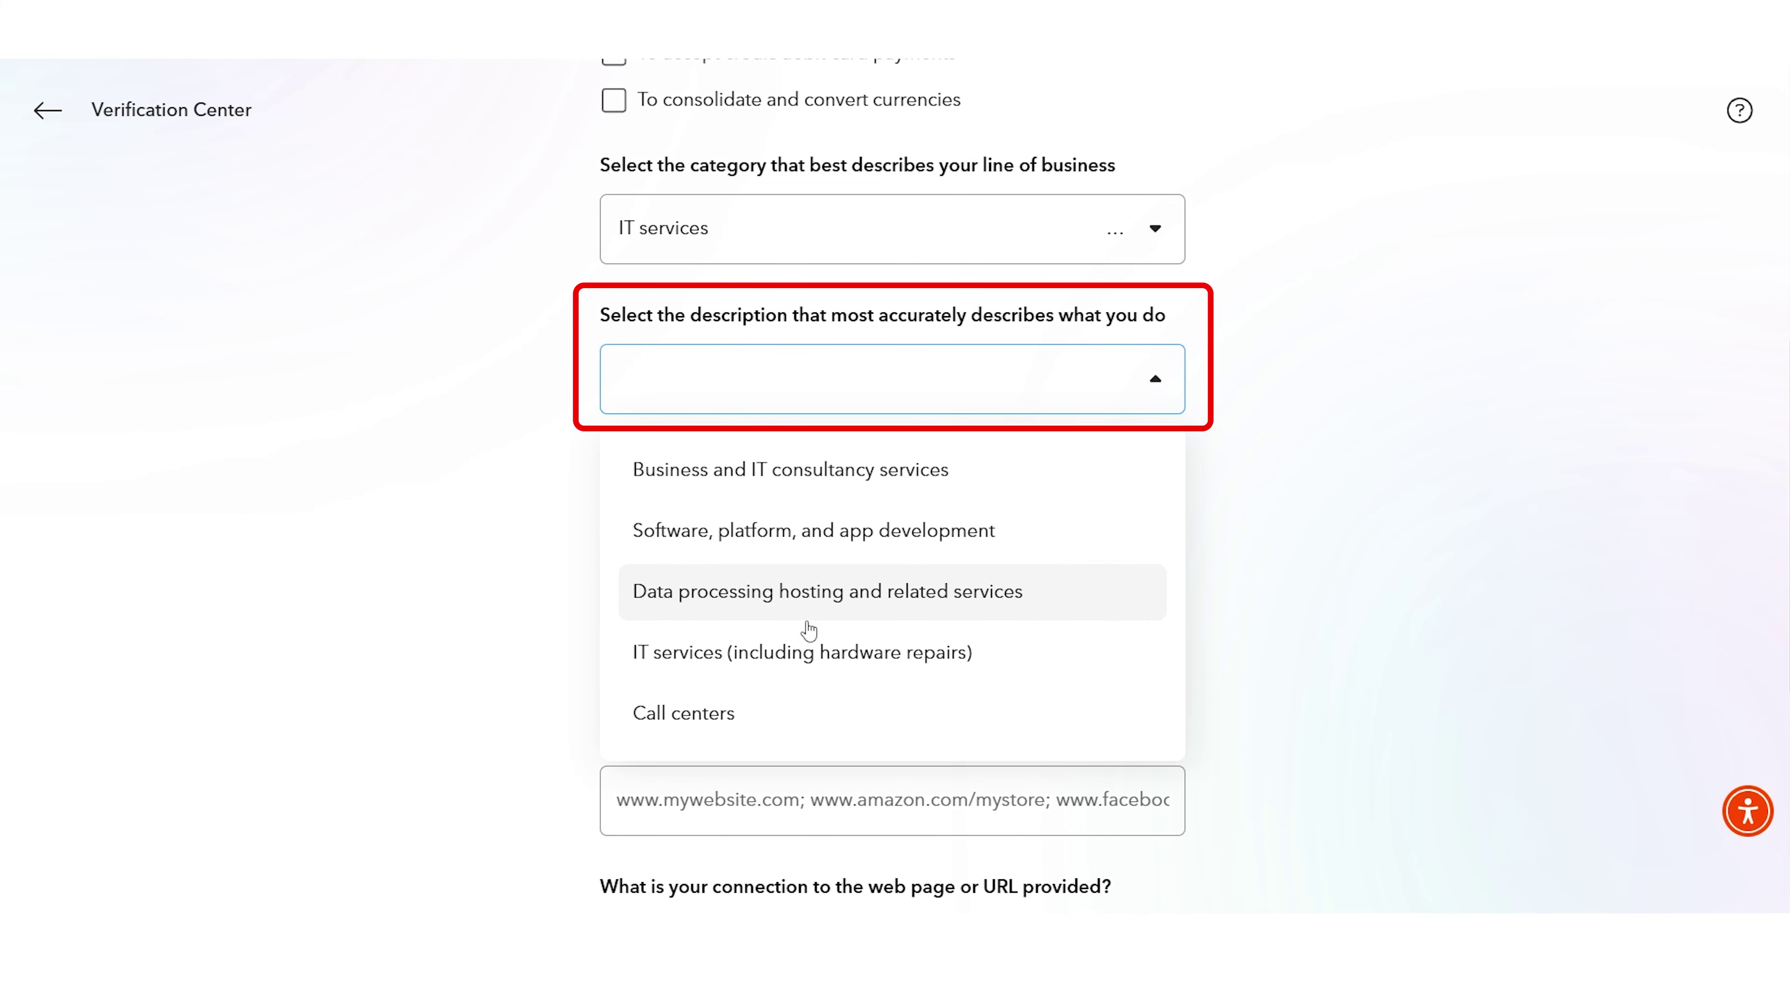
left_click(824, 530)
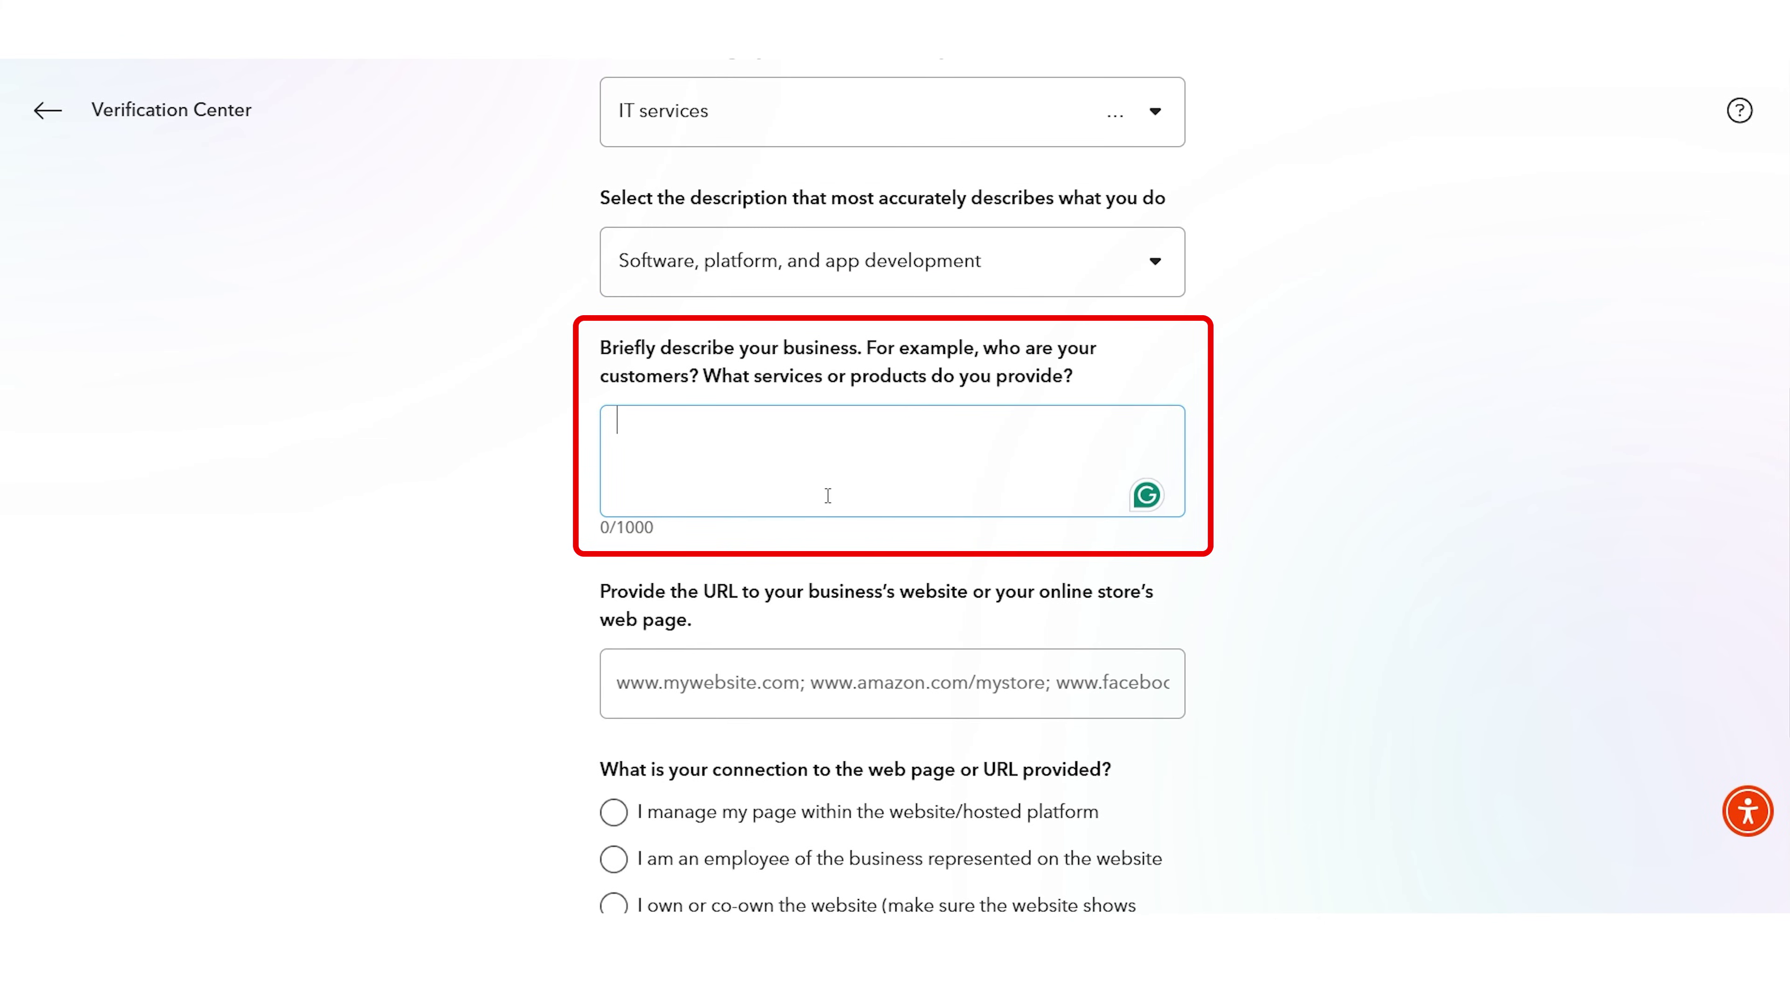
type("I am doing Freelancing on Fiverr.")
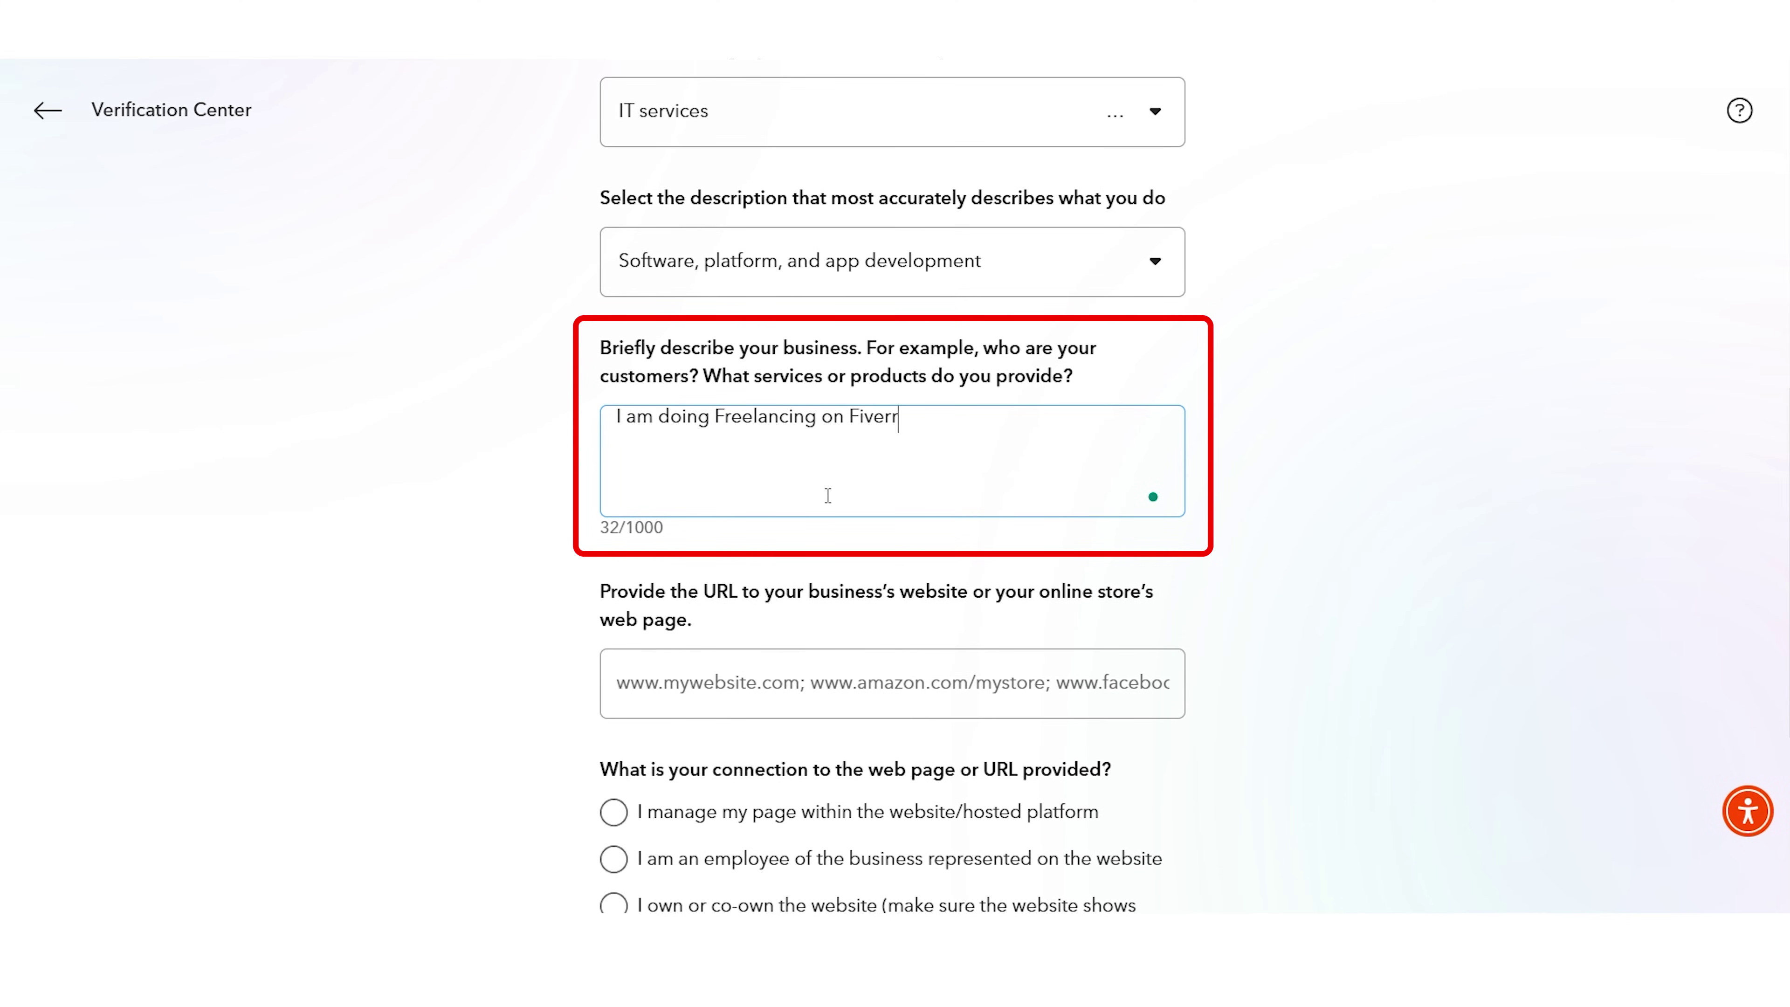
left_click(649, 650)
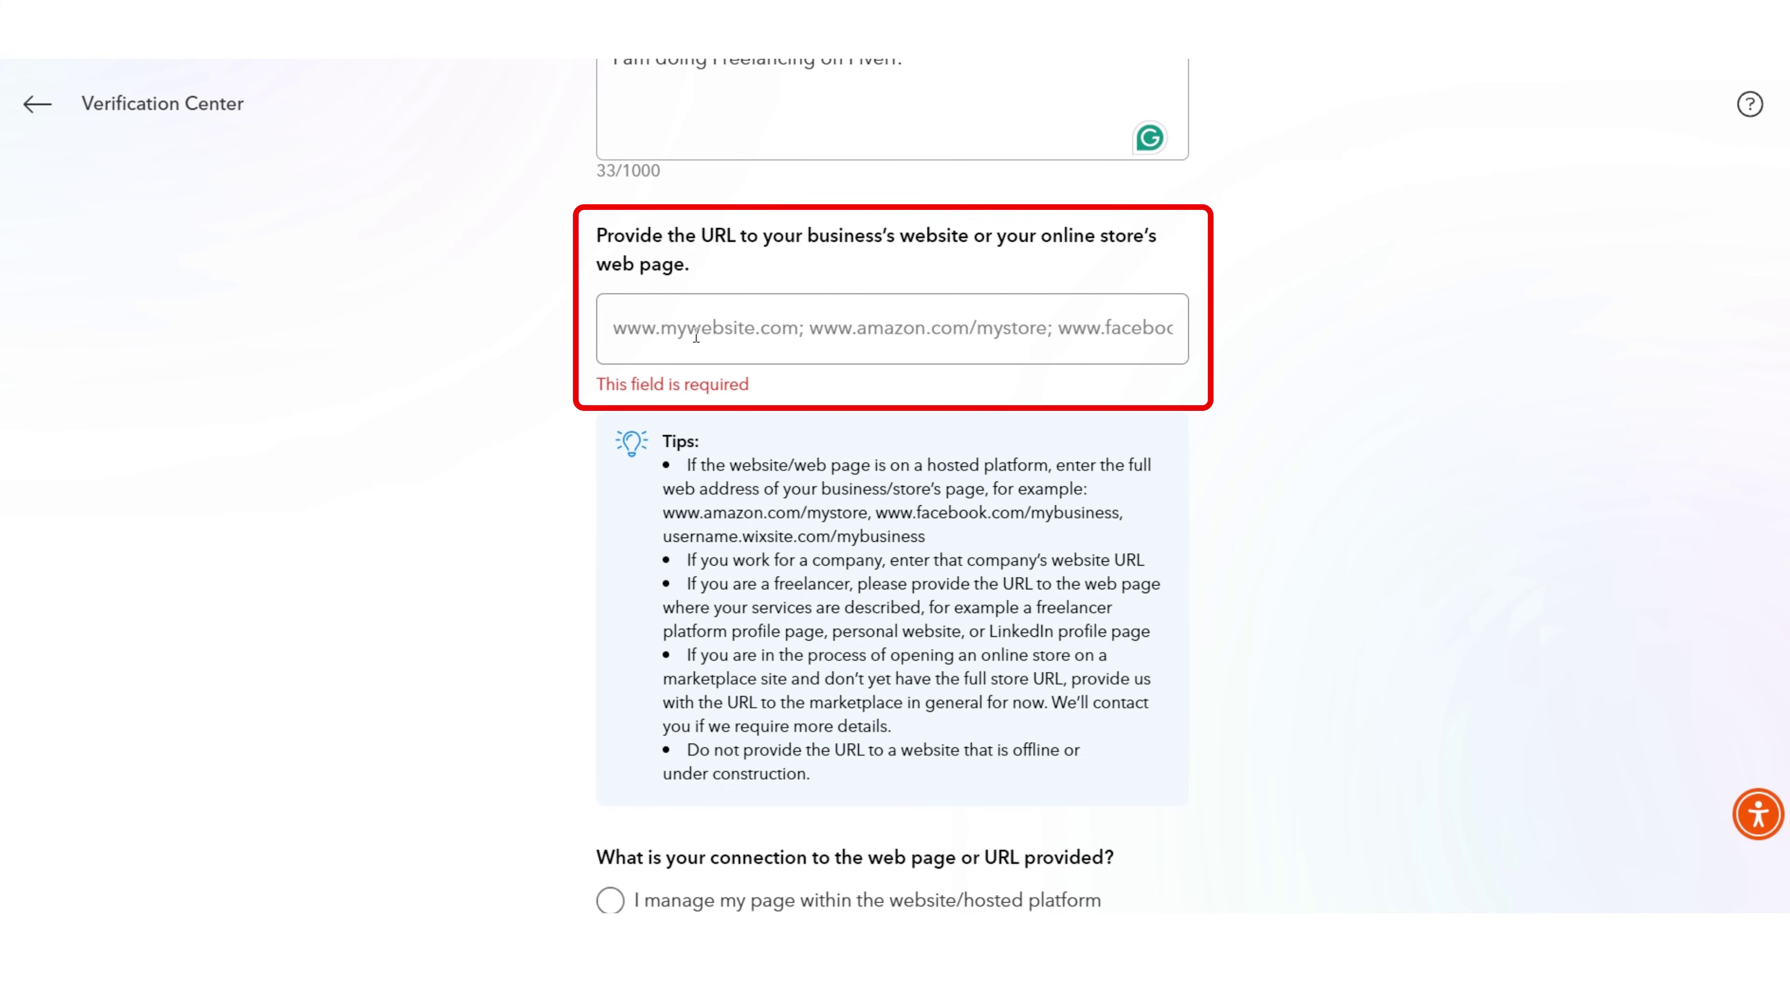
Step: Answer 'I manage my page', pick 501 USD - 2,500 USD monthly volume, and submit the questionnaire
scroll(695, 336, "down", 5)
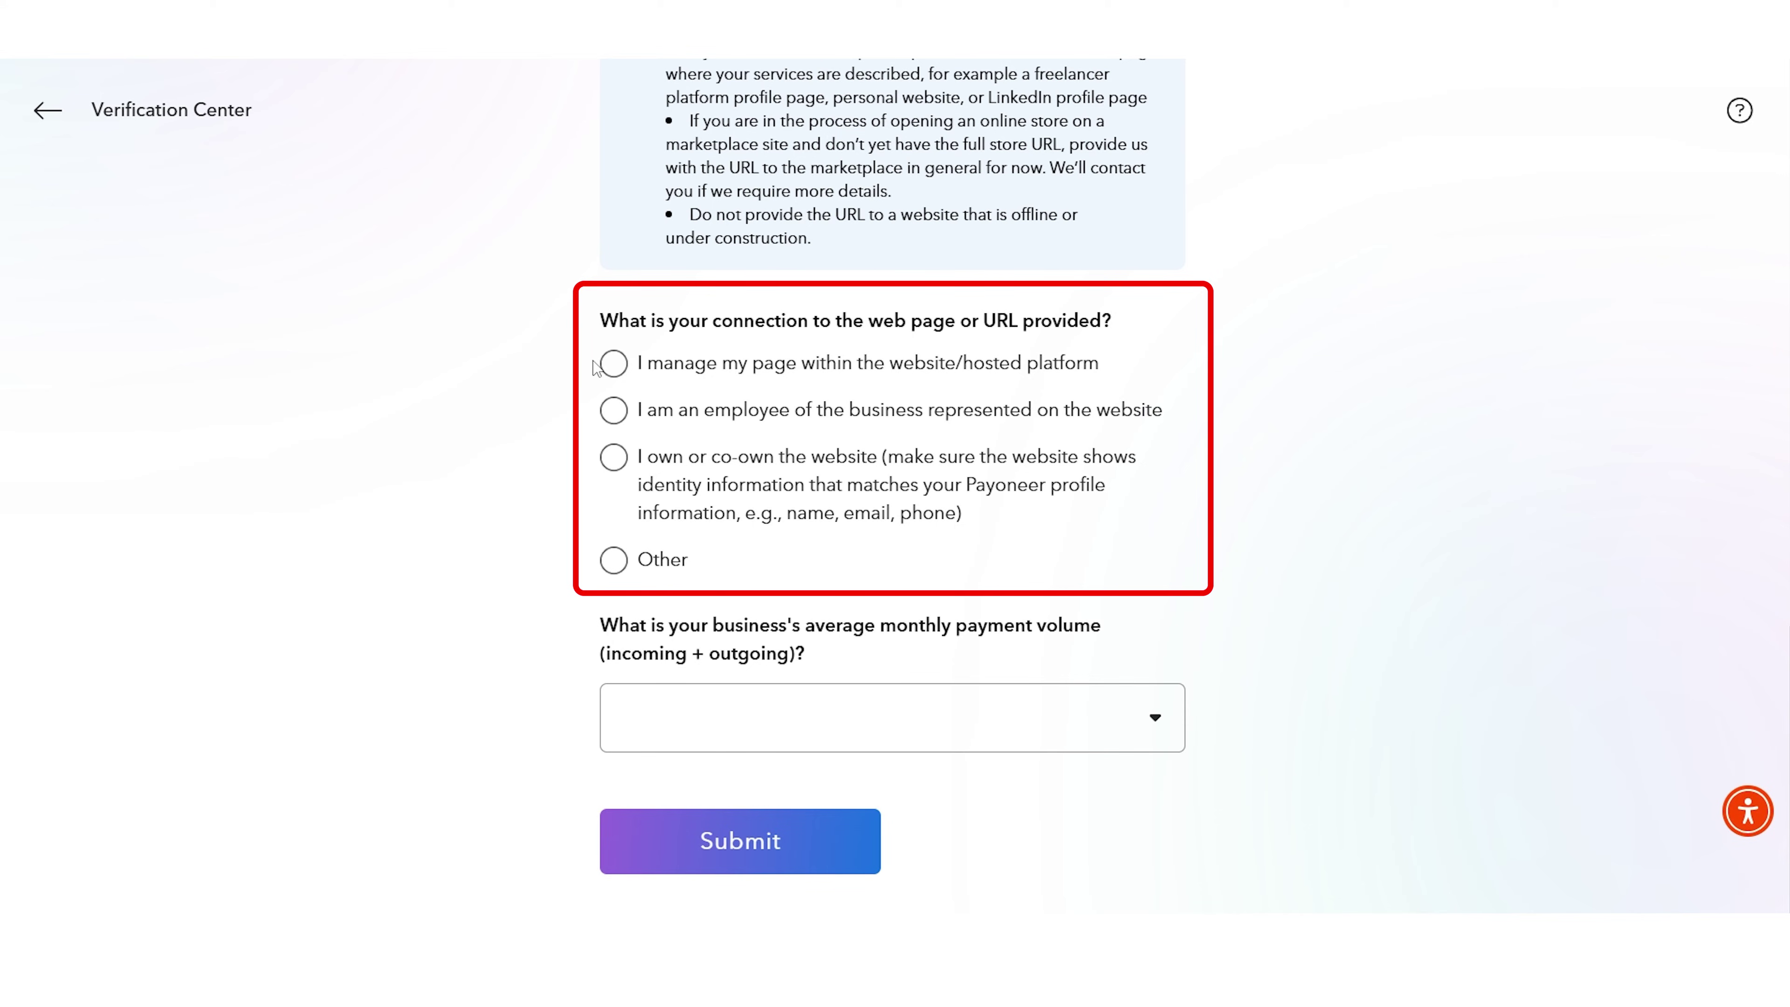
left_click(597, 364)
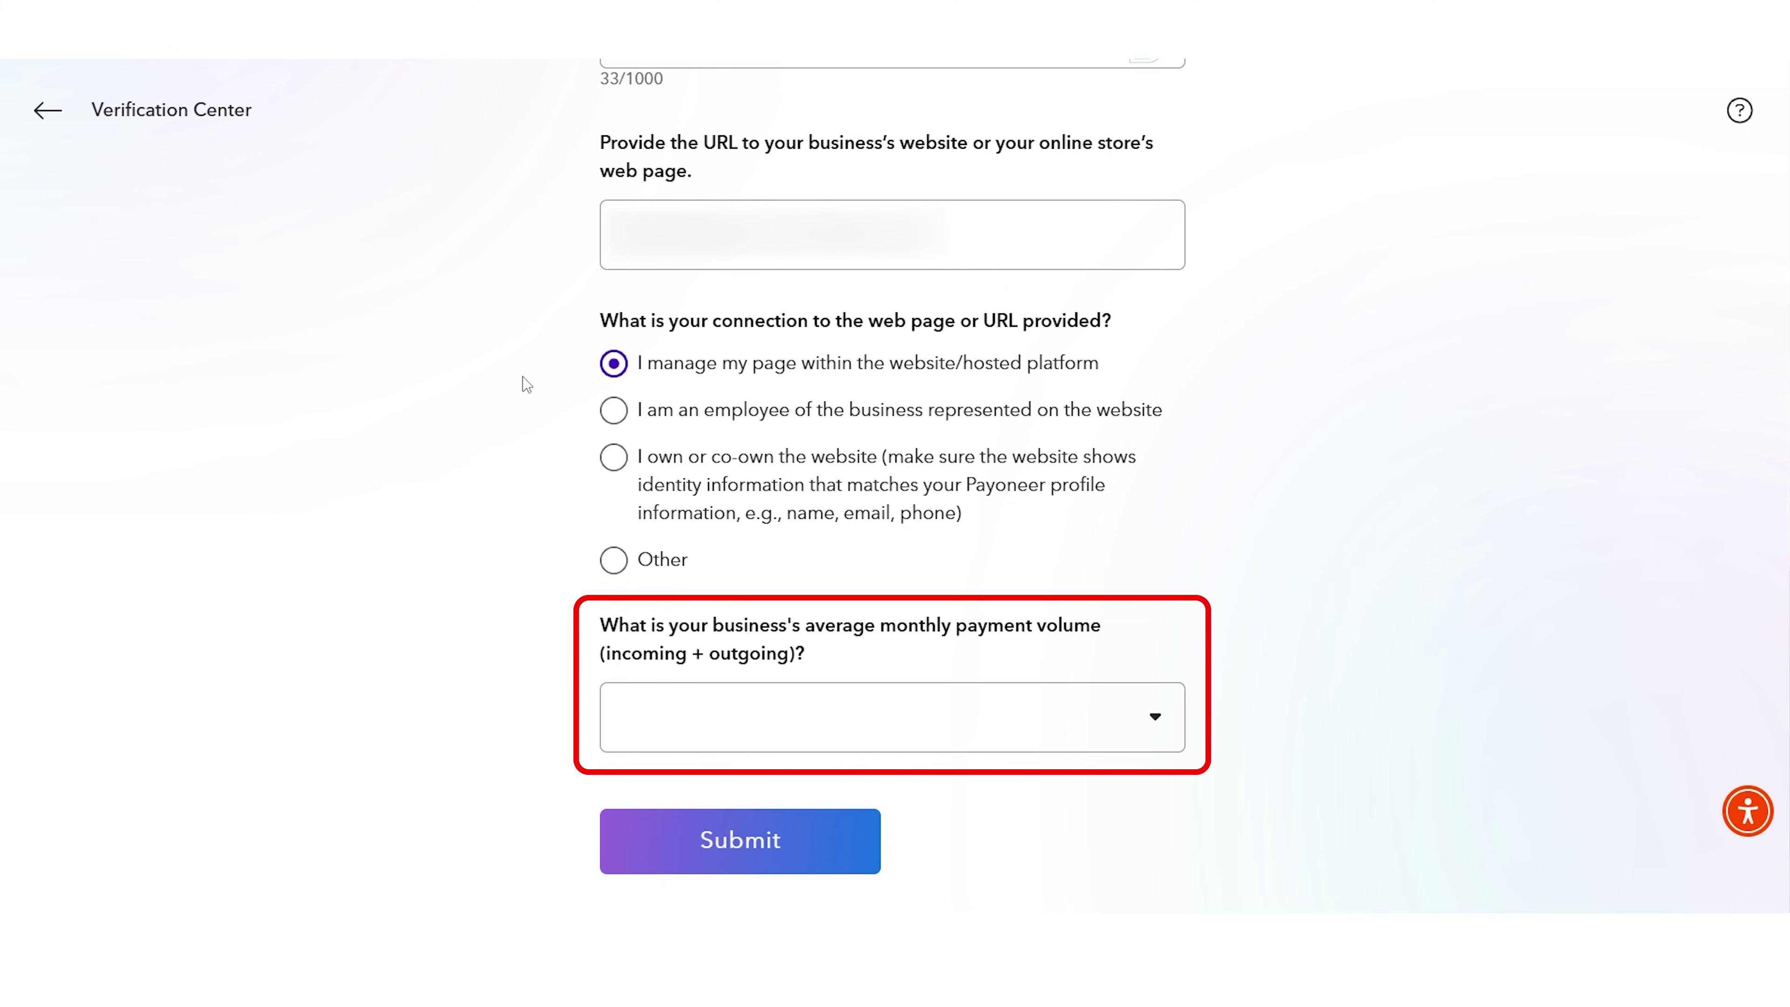
left_click(689, 707)
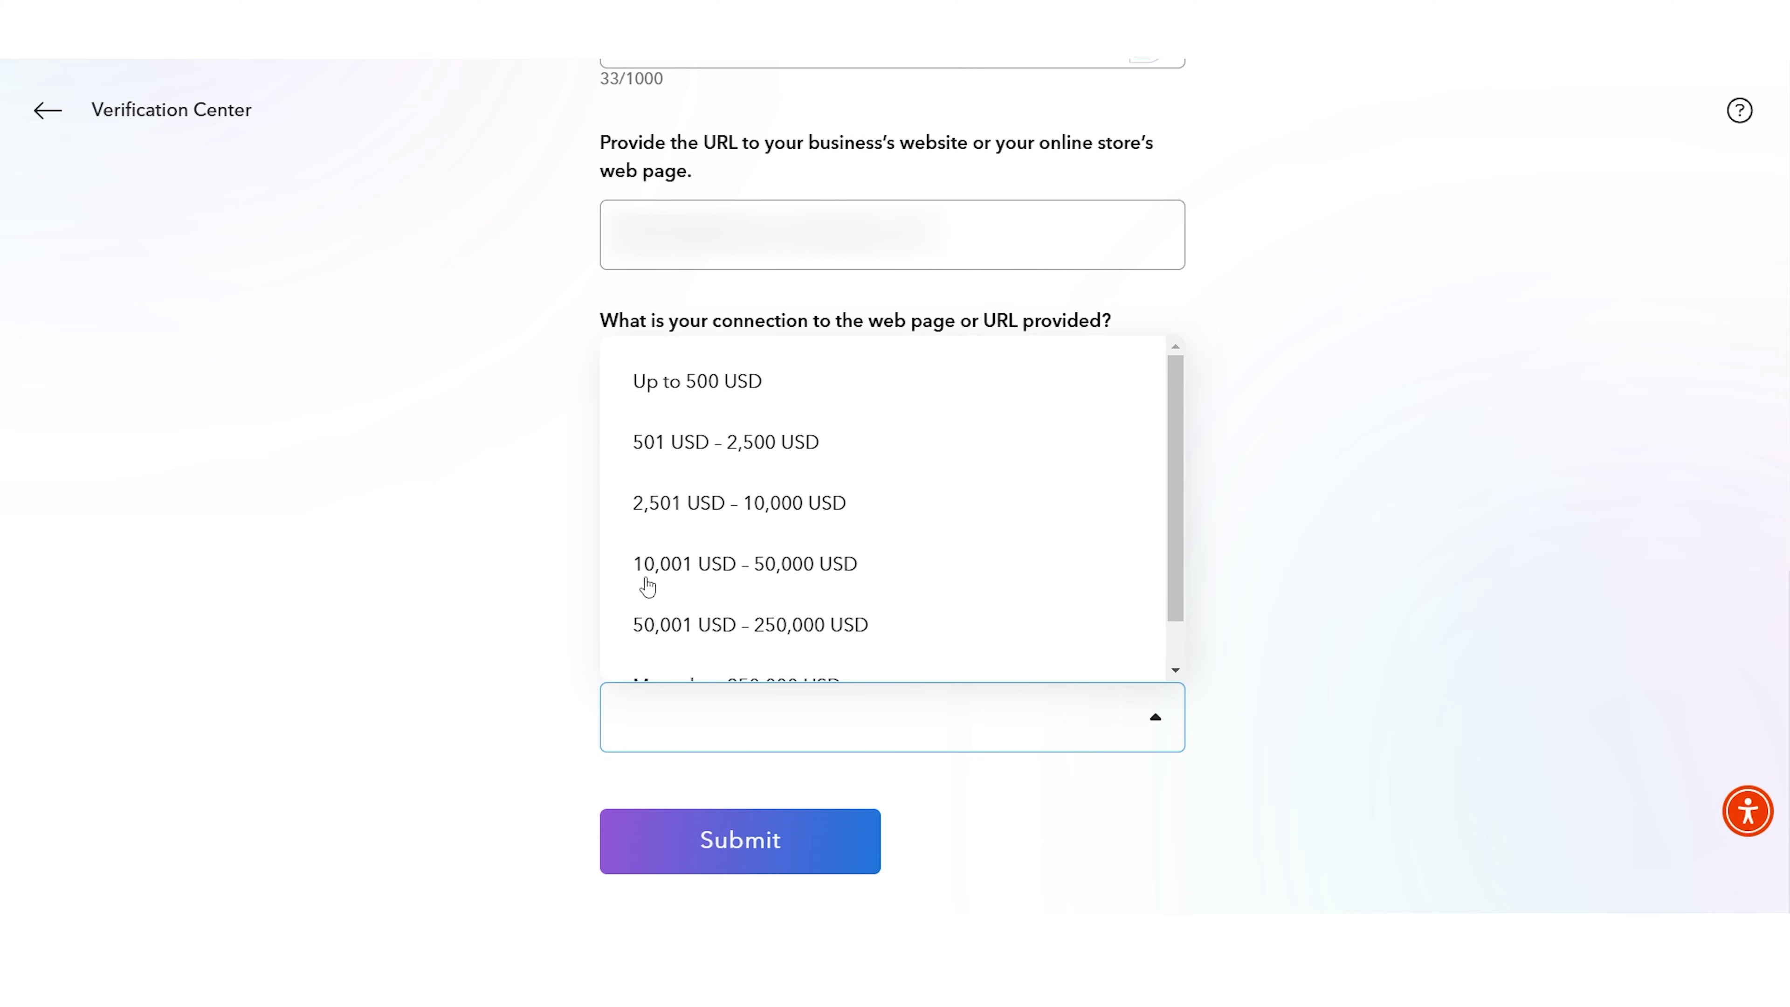
left_click(730, 466)
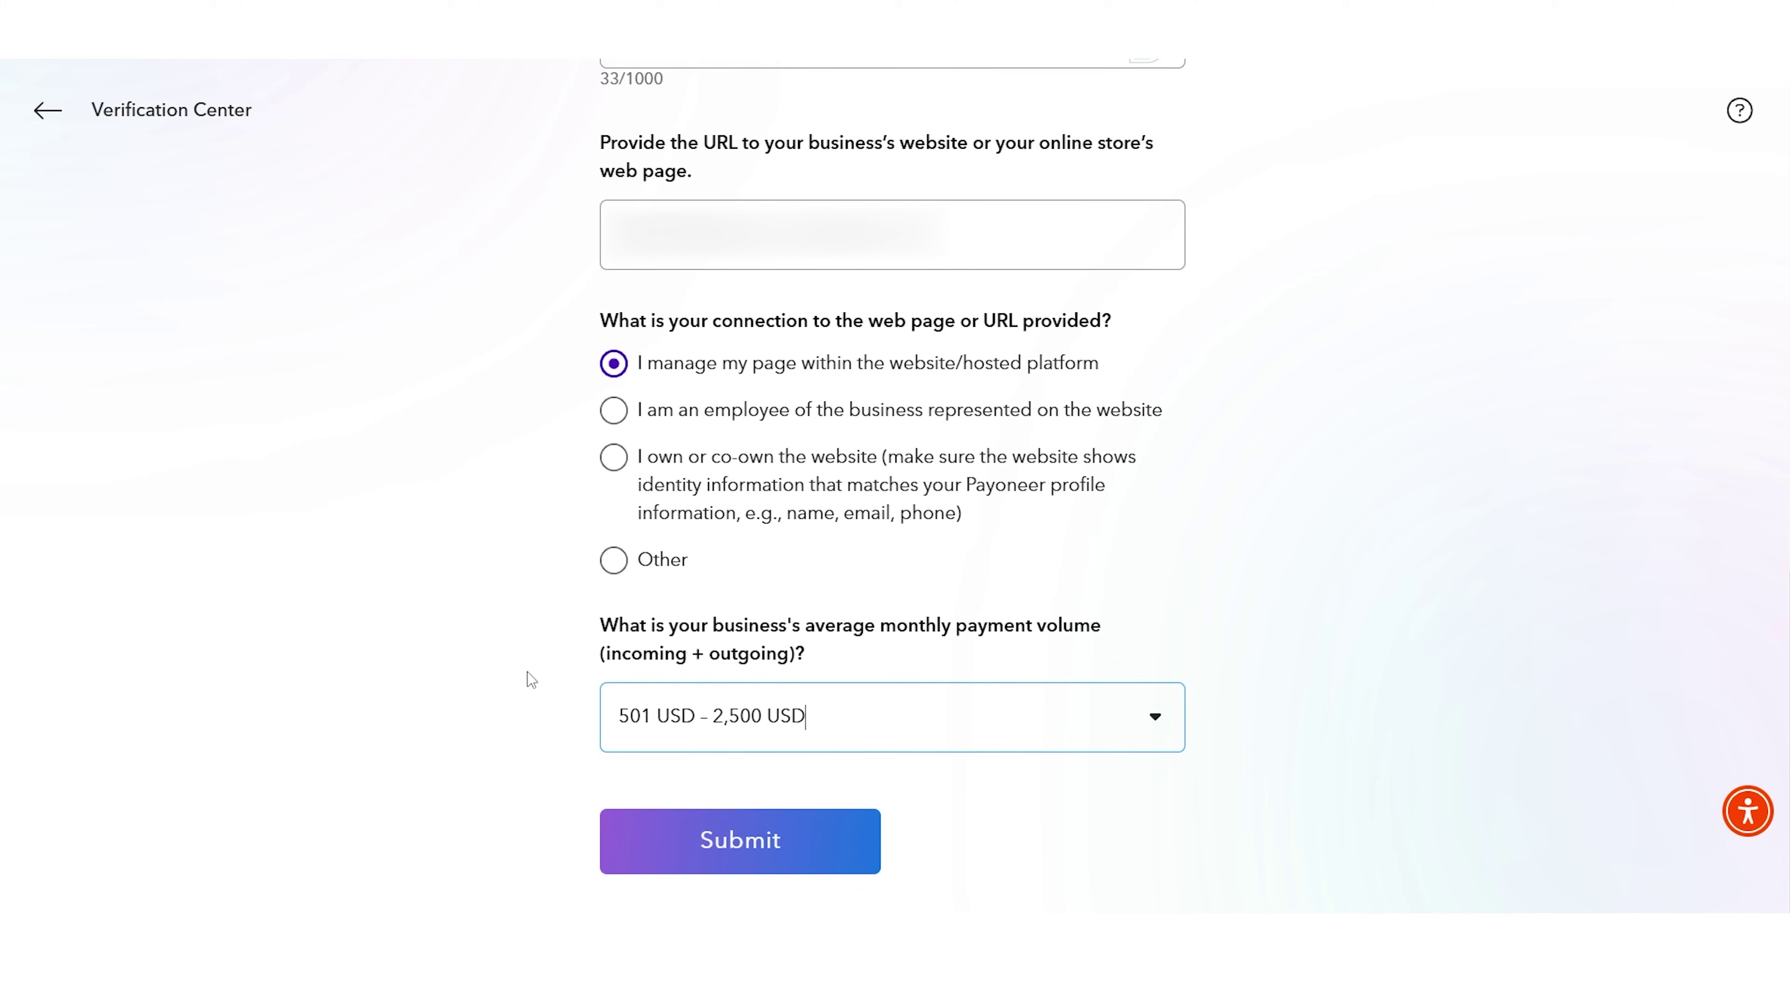
left_click(693, 820)
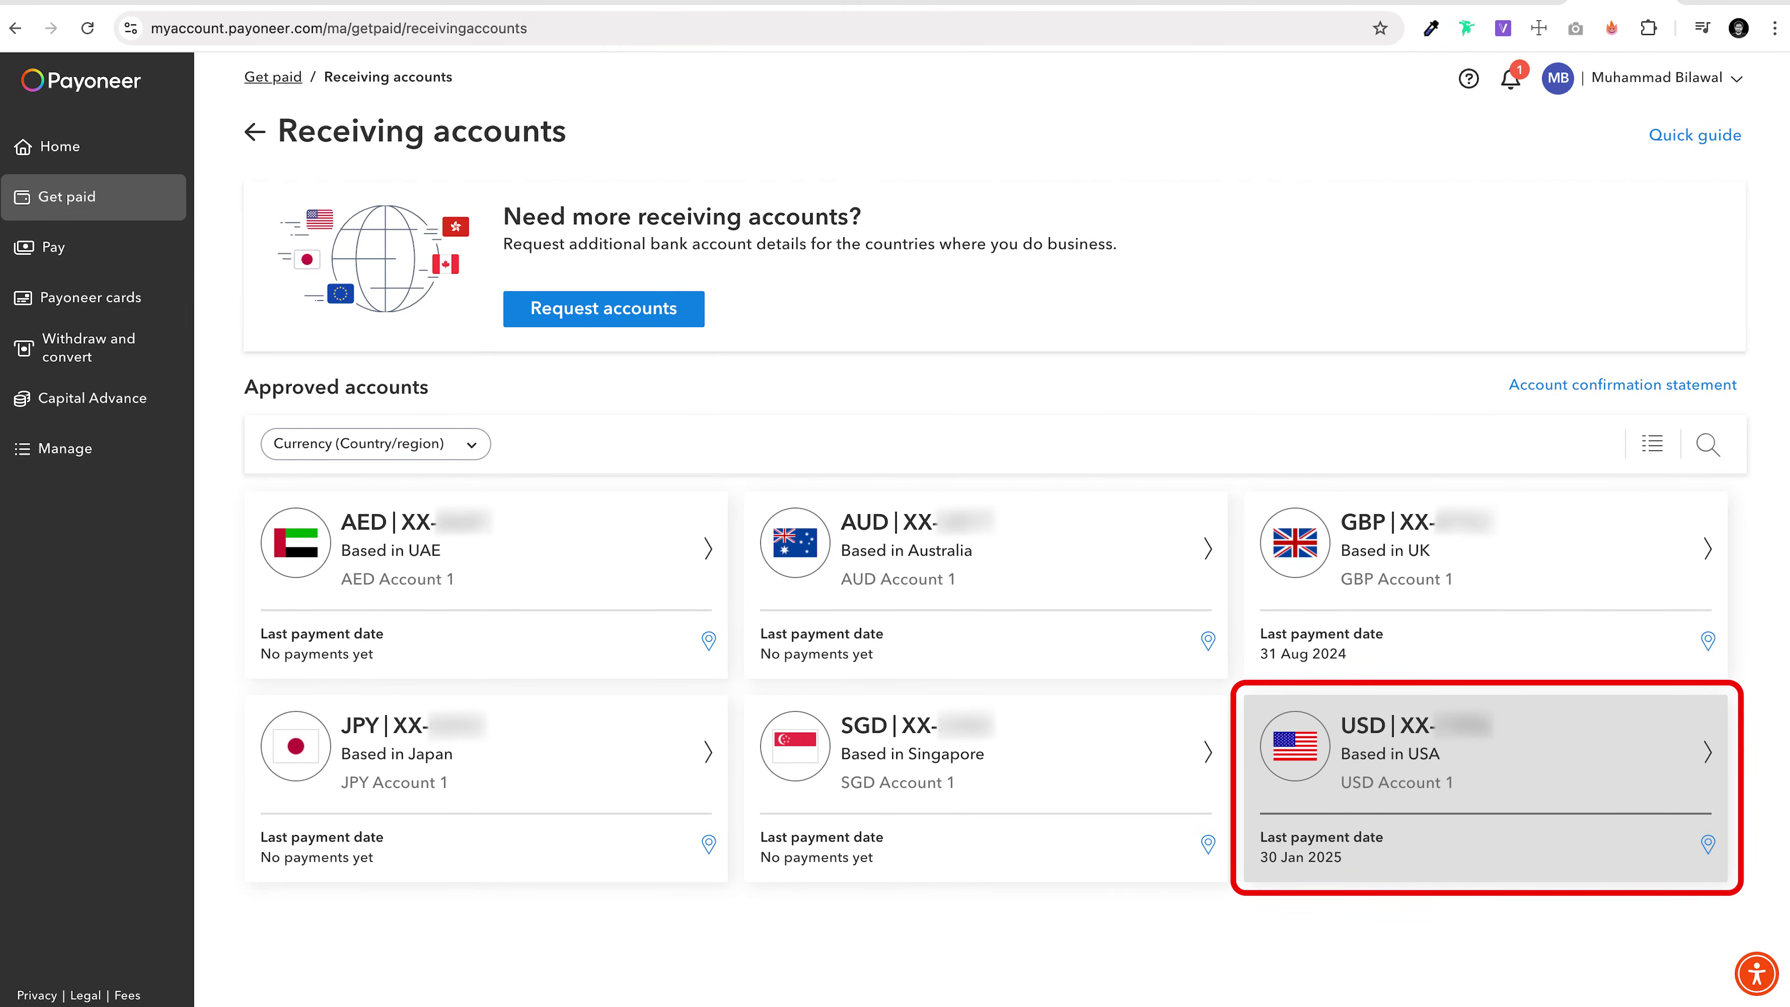
Step: Open the details of the USD receiving account
left_click(1480, 776)
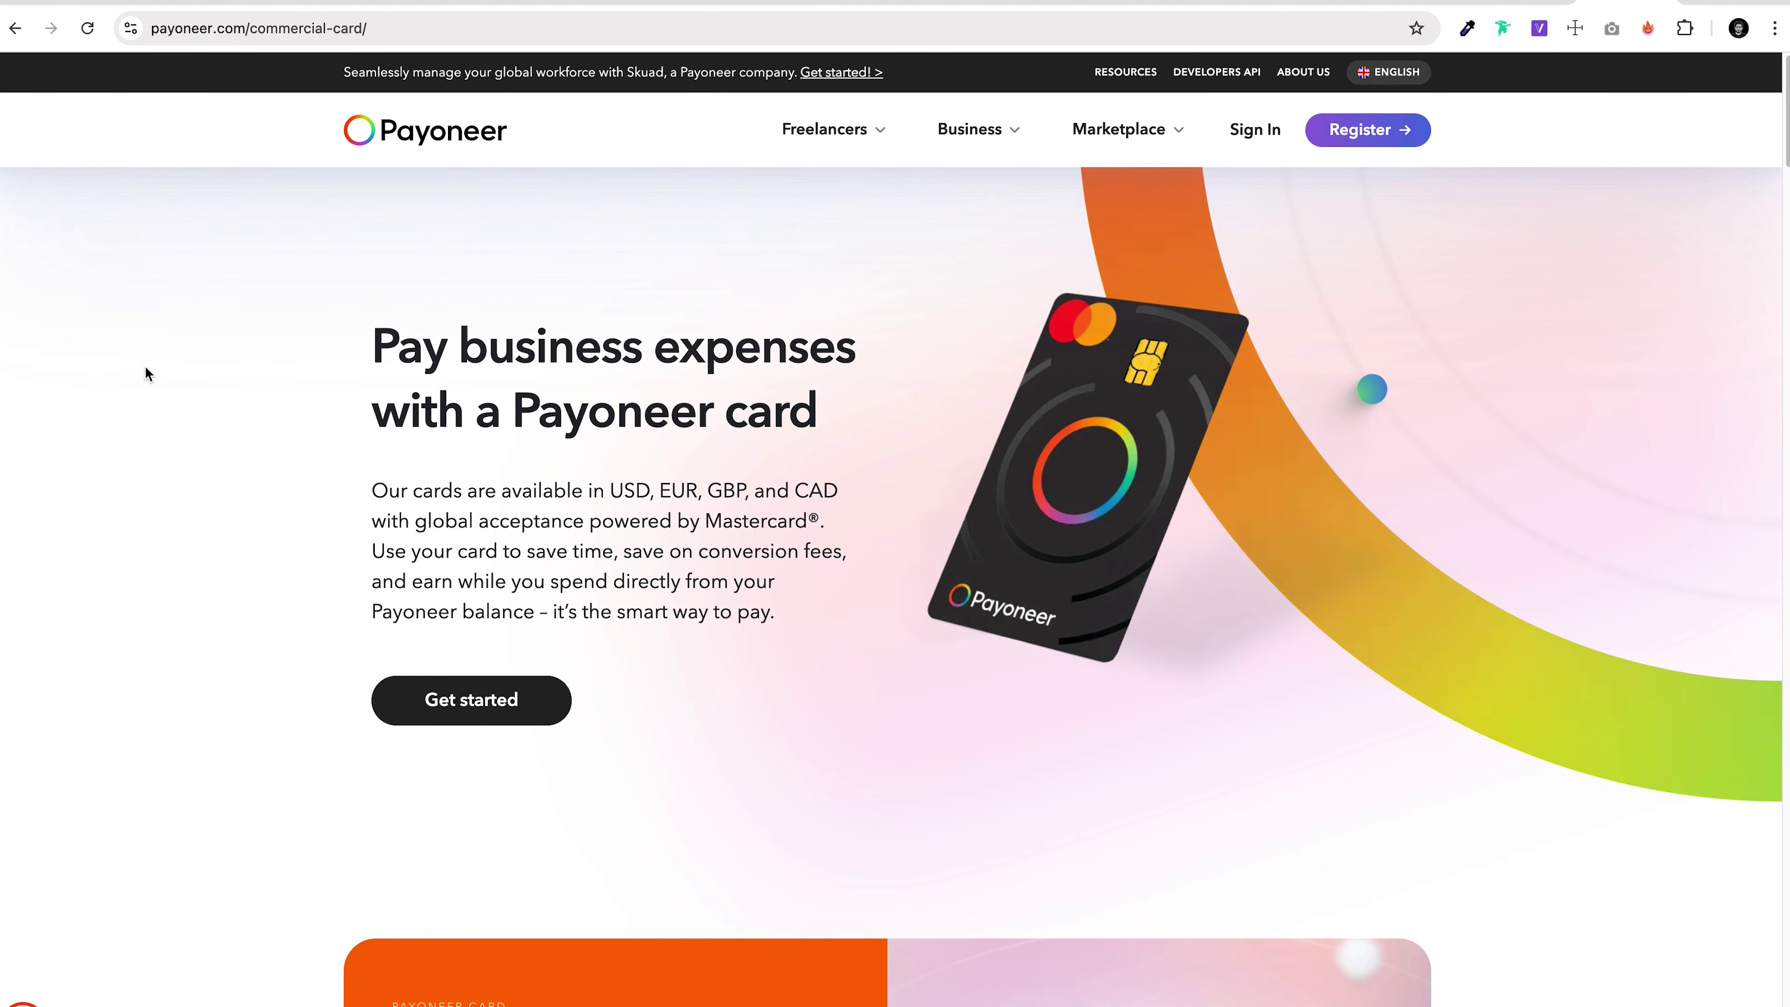
Step: Scroll through the Commercial Card page's benefits, such as fee-free spending and higher limits
scroll(146, 374, "down", 7)
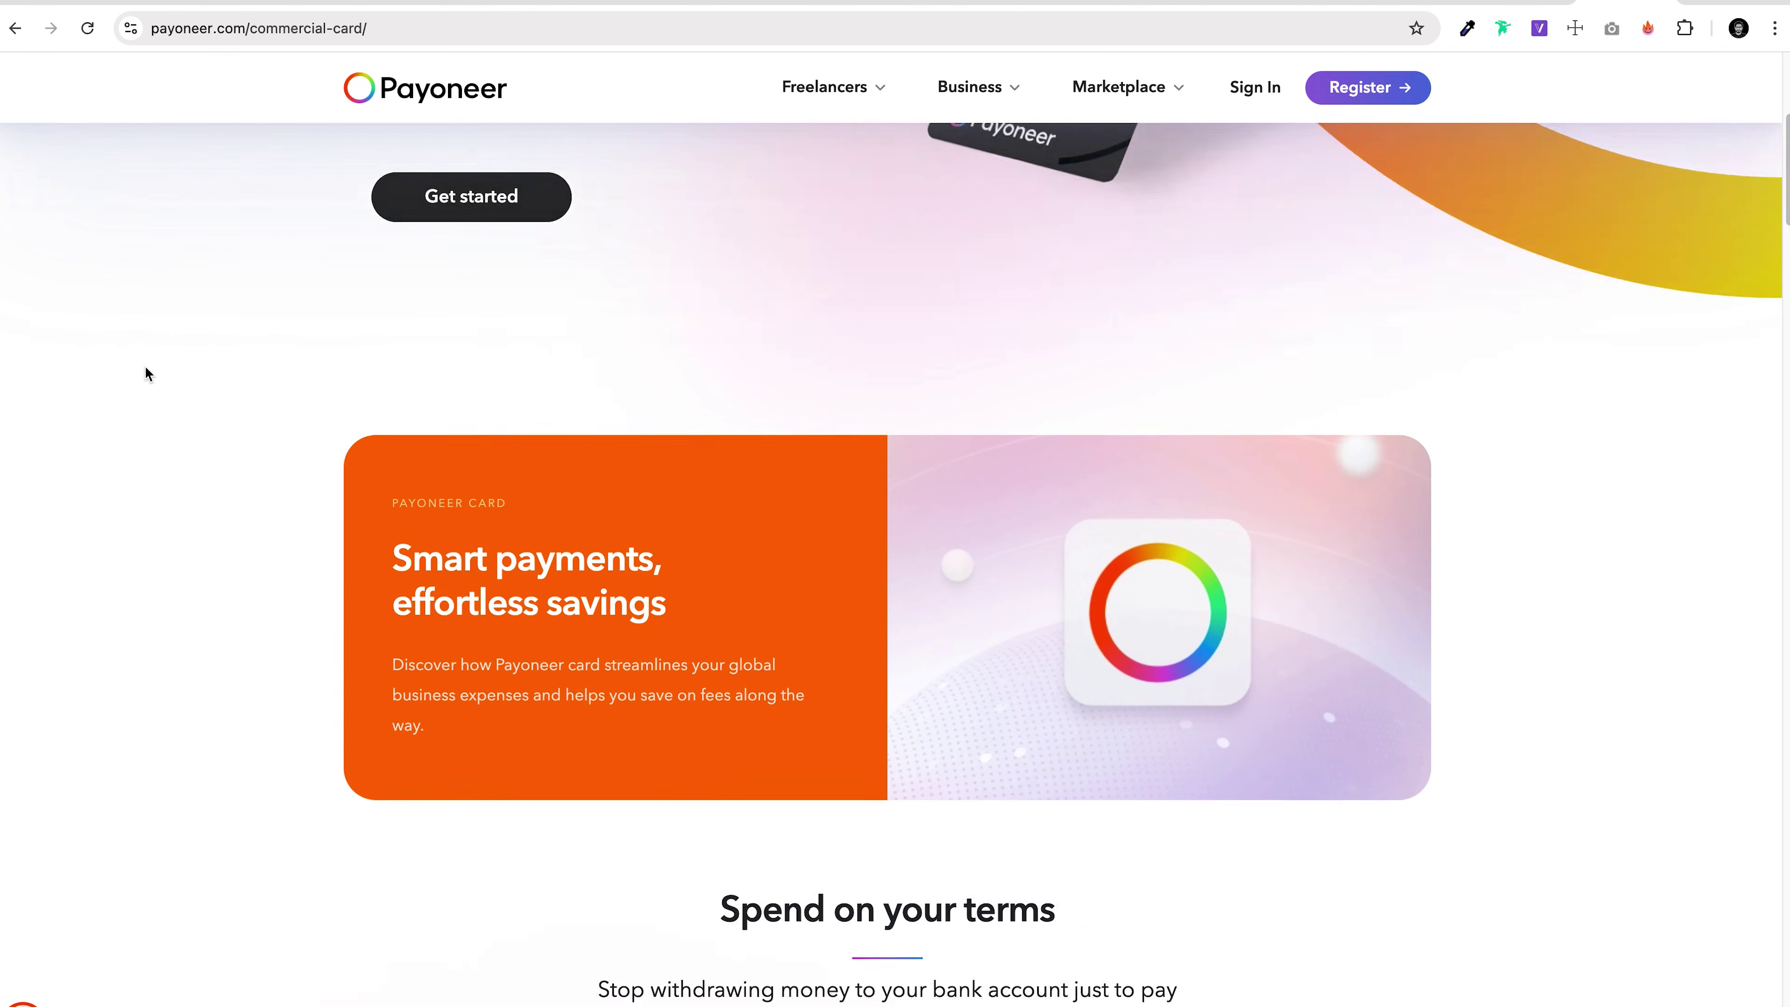
scroll(146, 374, "down", 13)
scroll(145, 374, "down", 8)
scroll(146, 374, "down", 7)
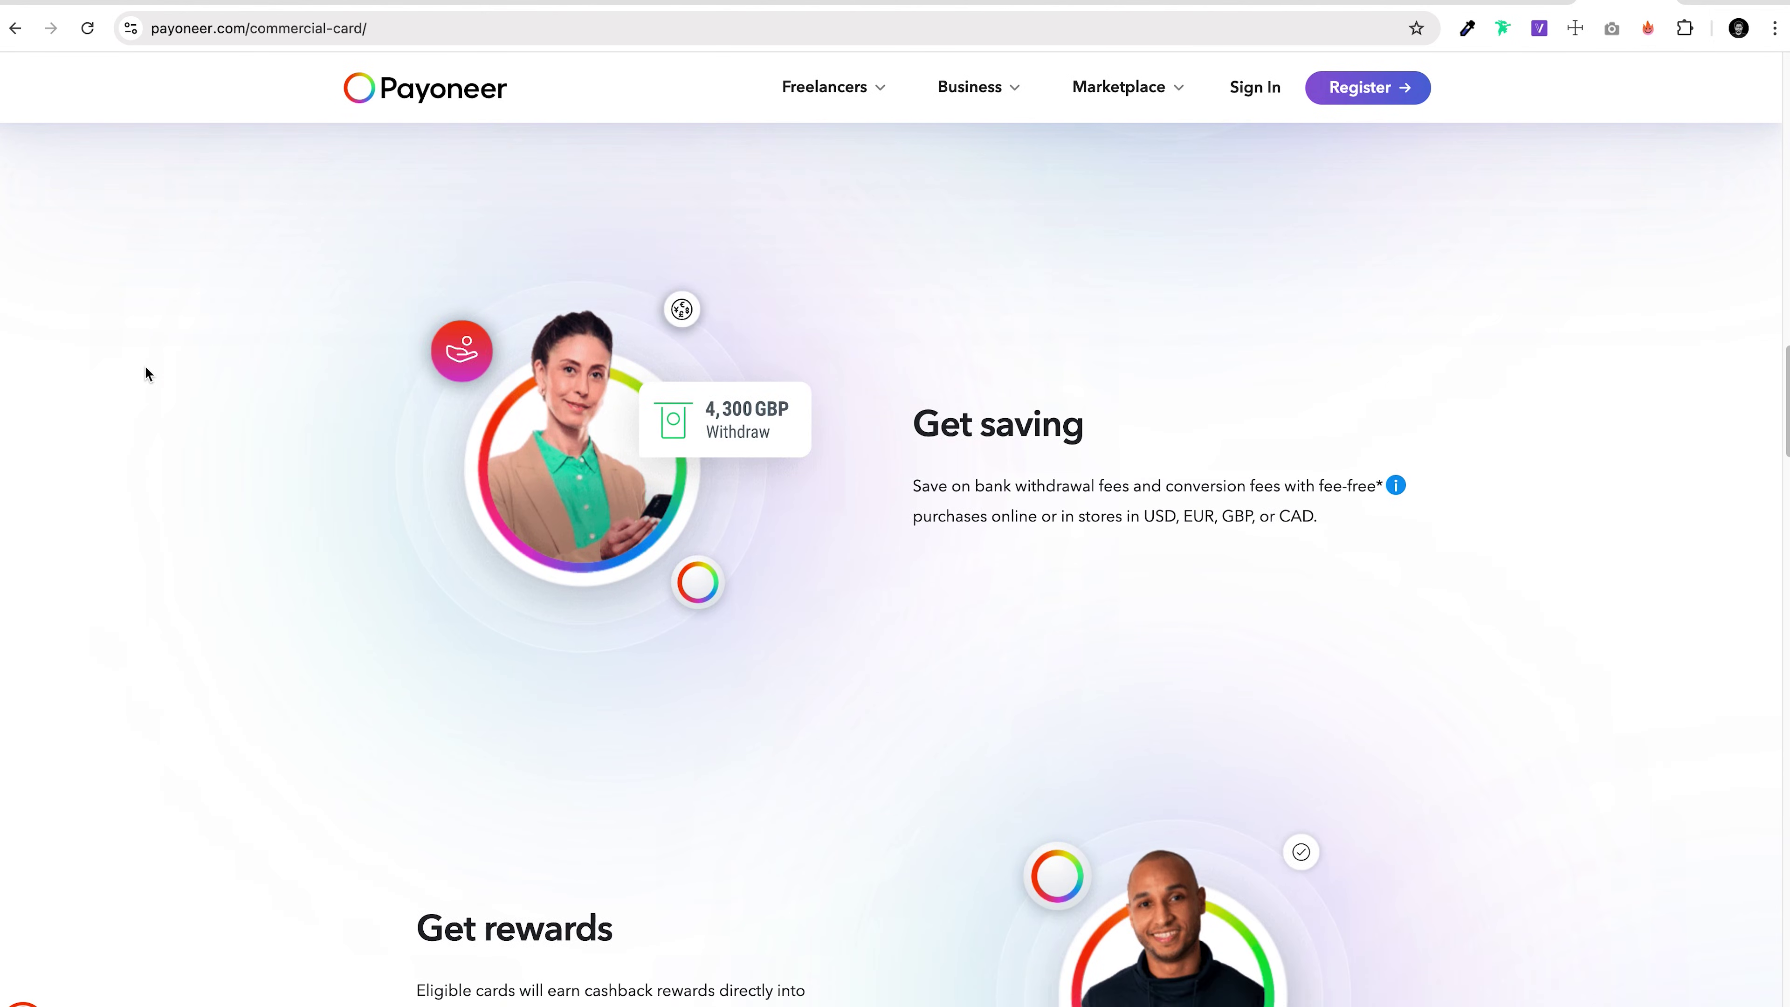
scroll(146, 374, "down", 15)
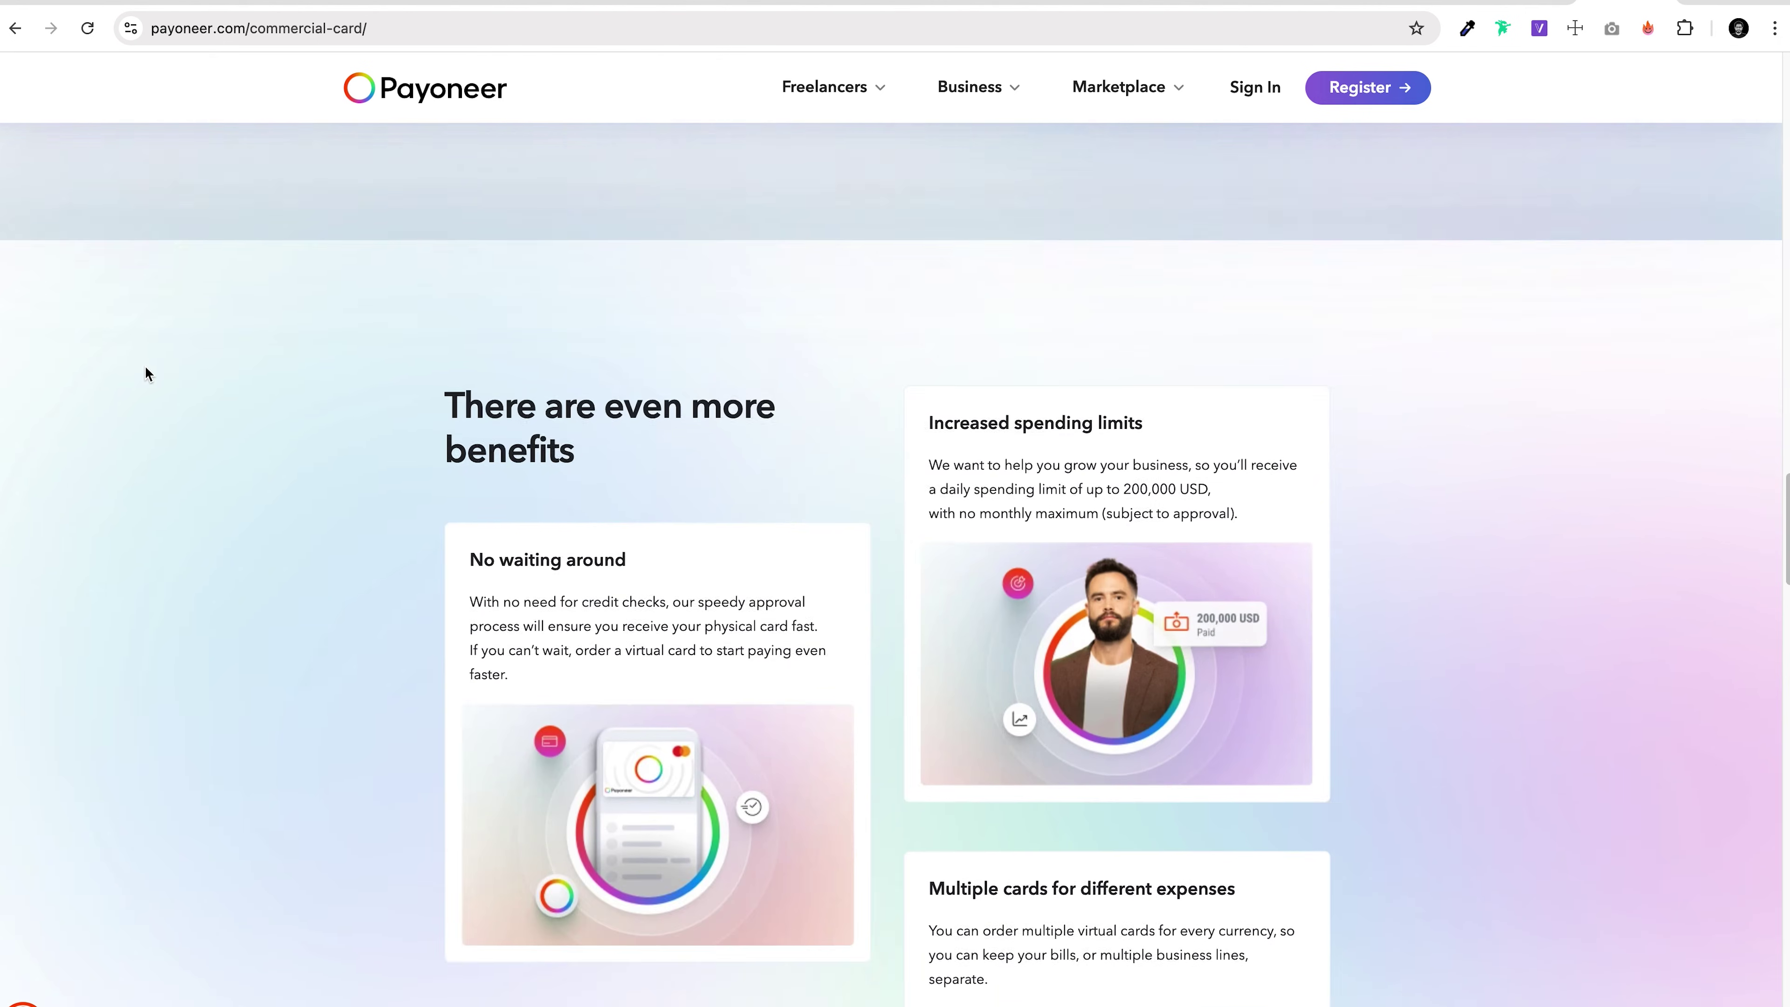
scroll(146, 374, "down", 20)
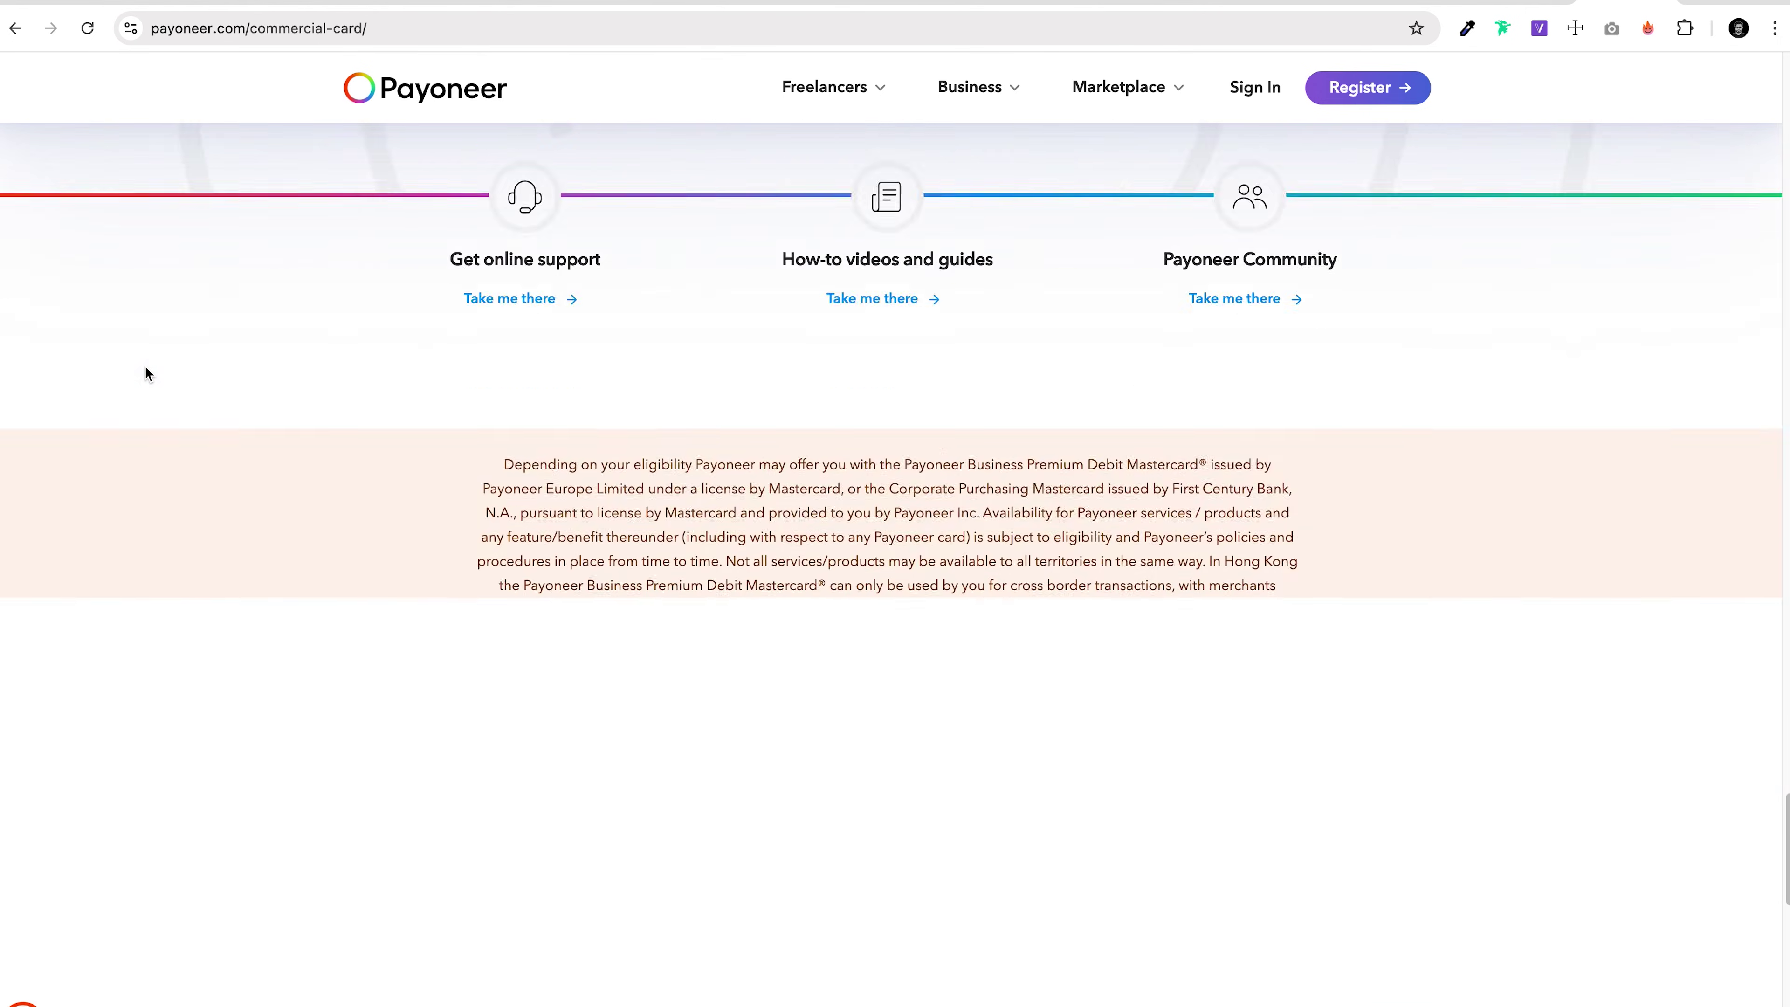
scroll(146, 374, "down", 5)
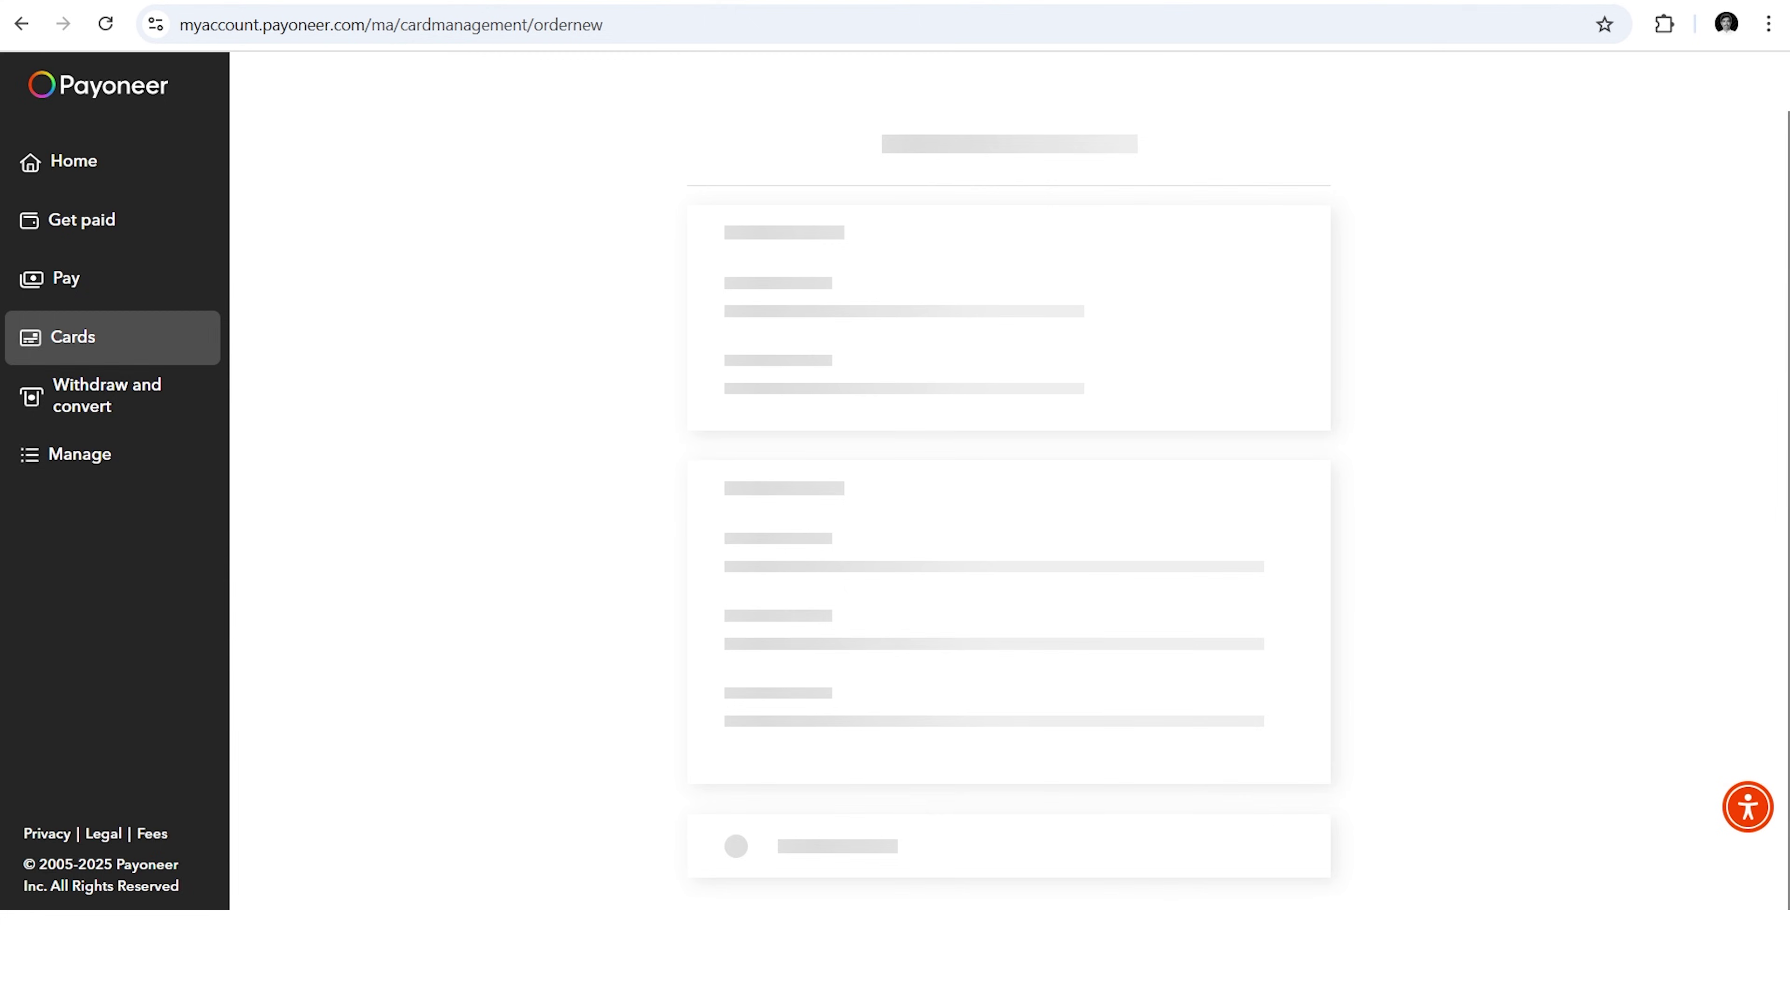
Step: Order a physical USD Payoneer card, confirm the shipping address, and accept the card terms and fees
mouse_move(1111, 281)
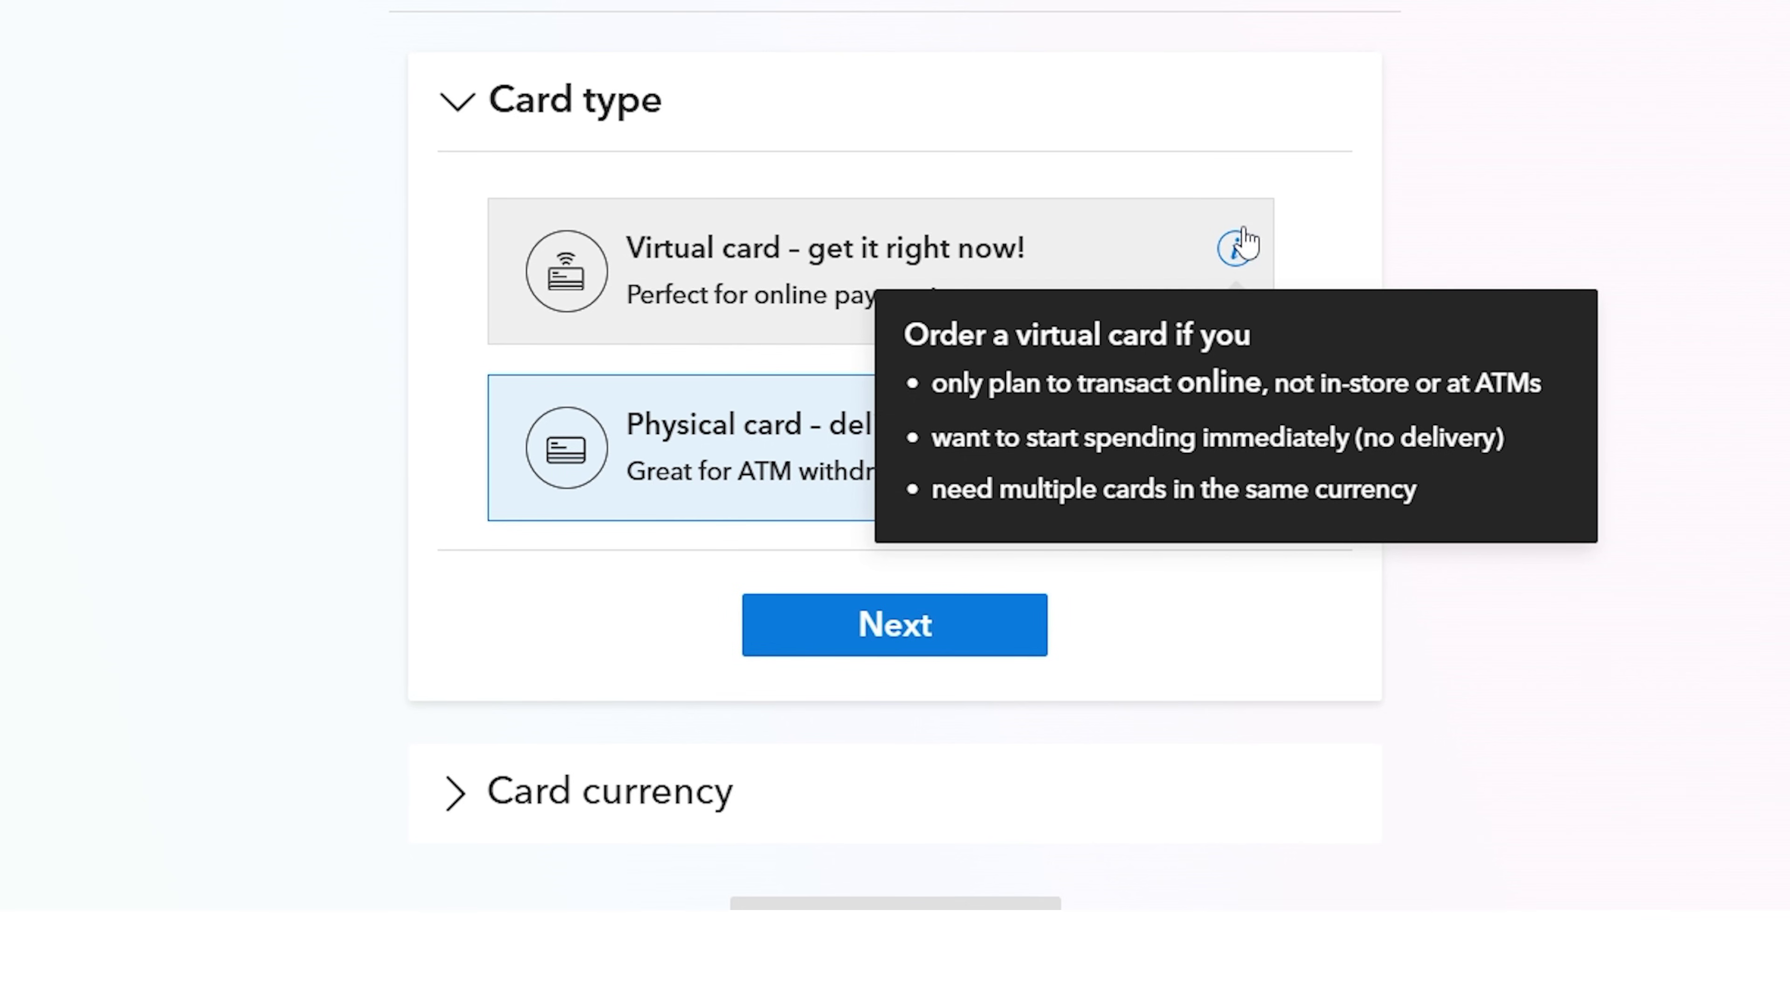
mouse_move(1238, 440)
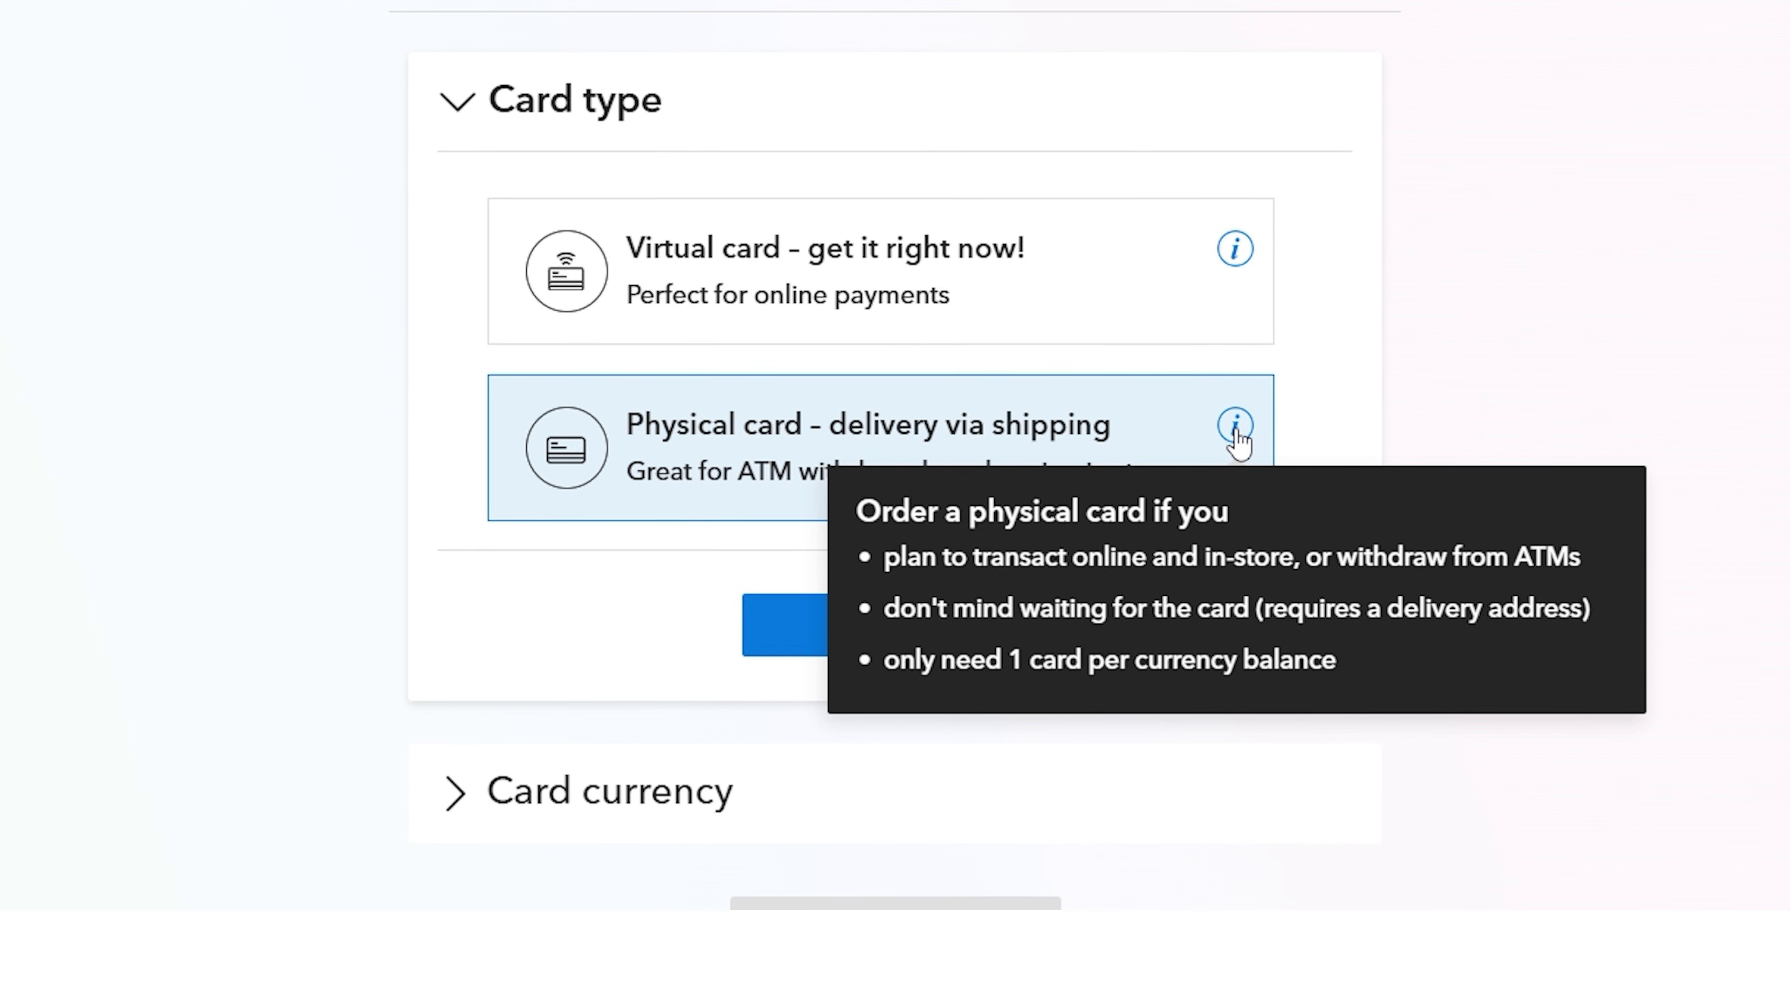
left_click(952, 634)
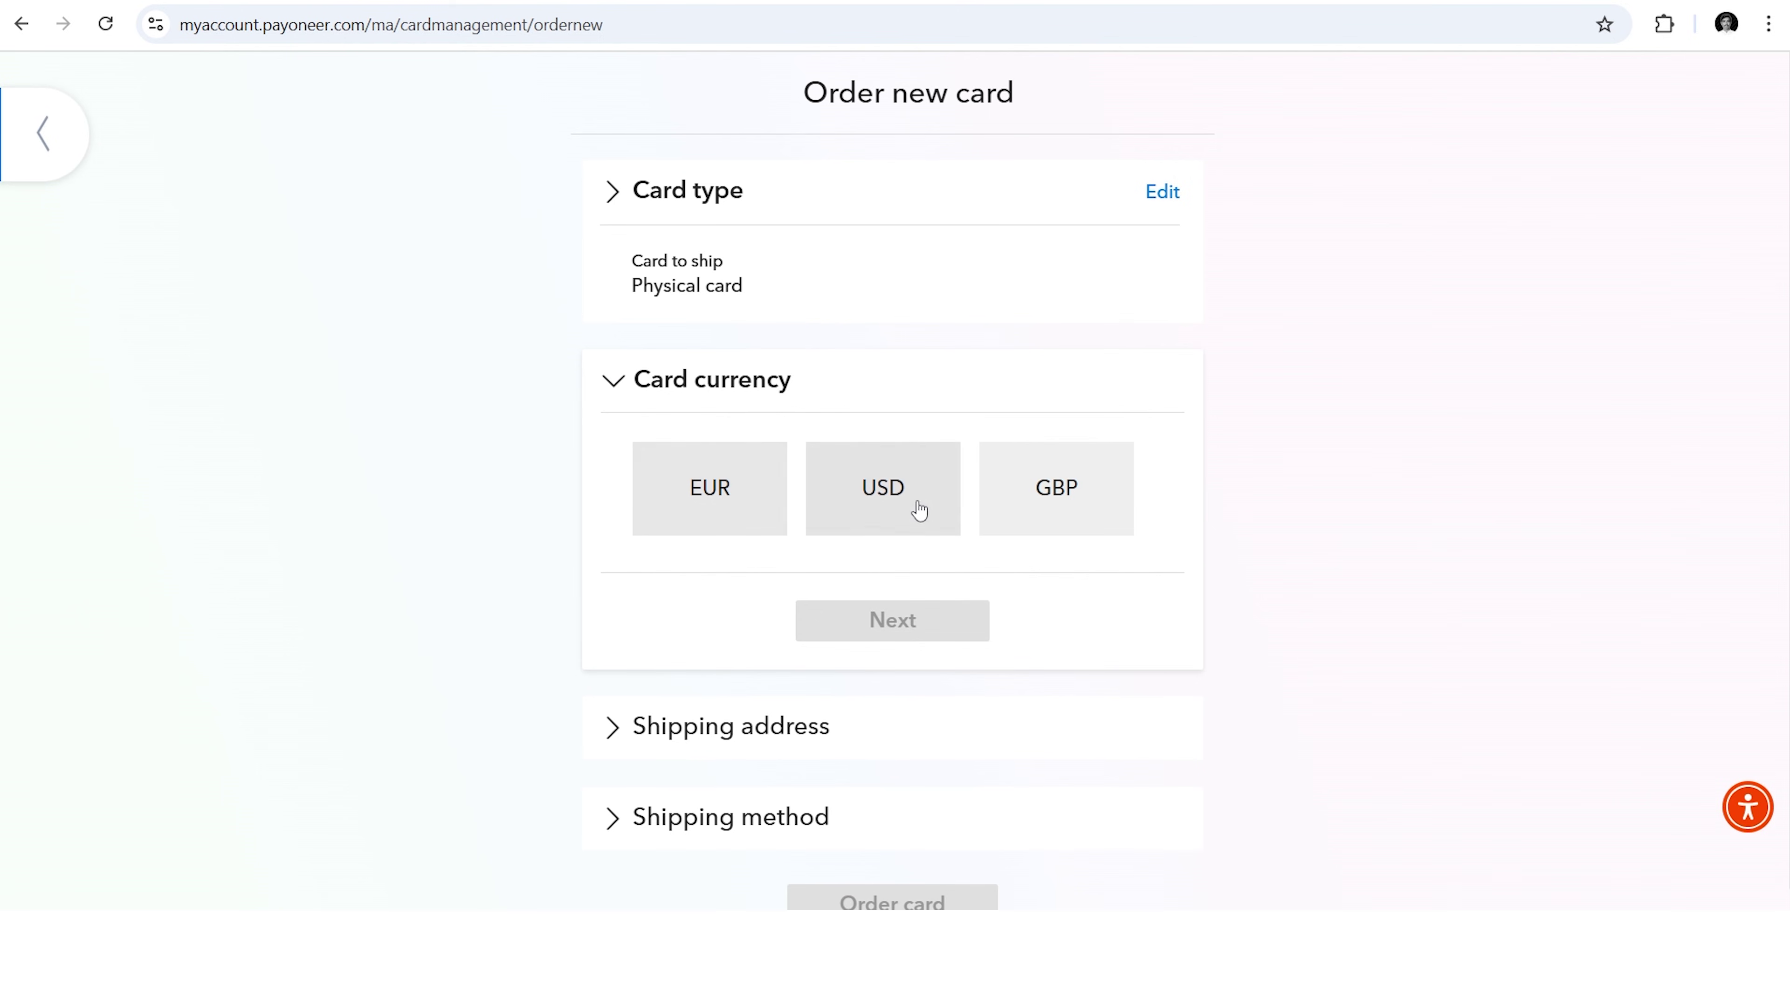
left_click(869, 512)
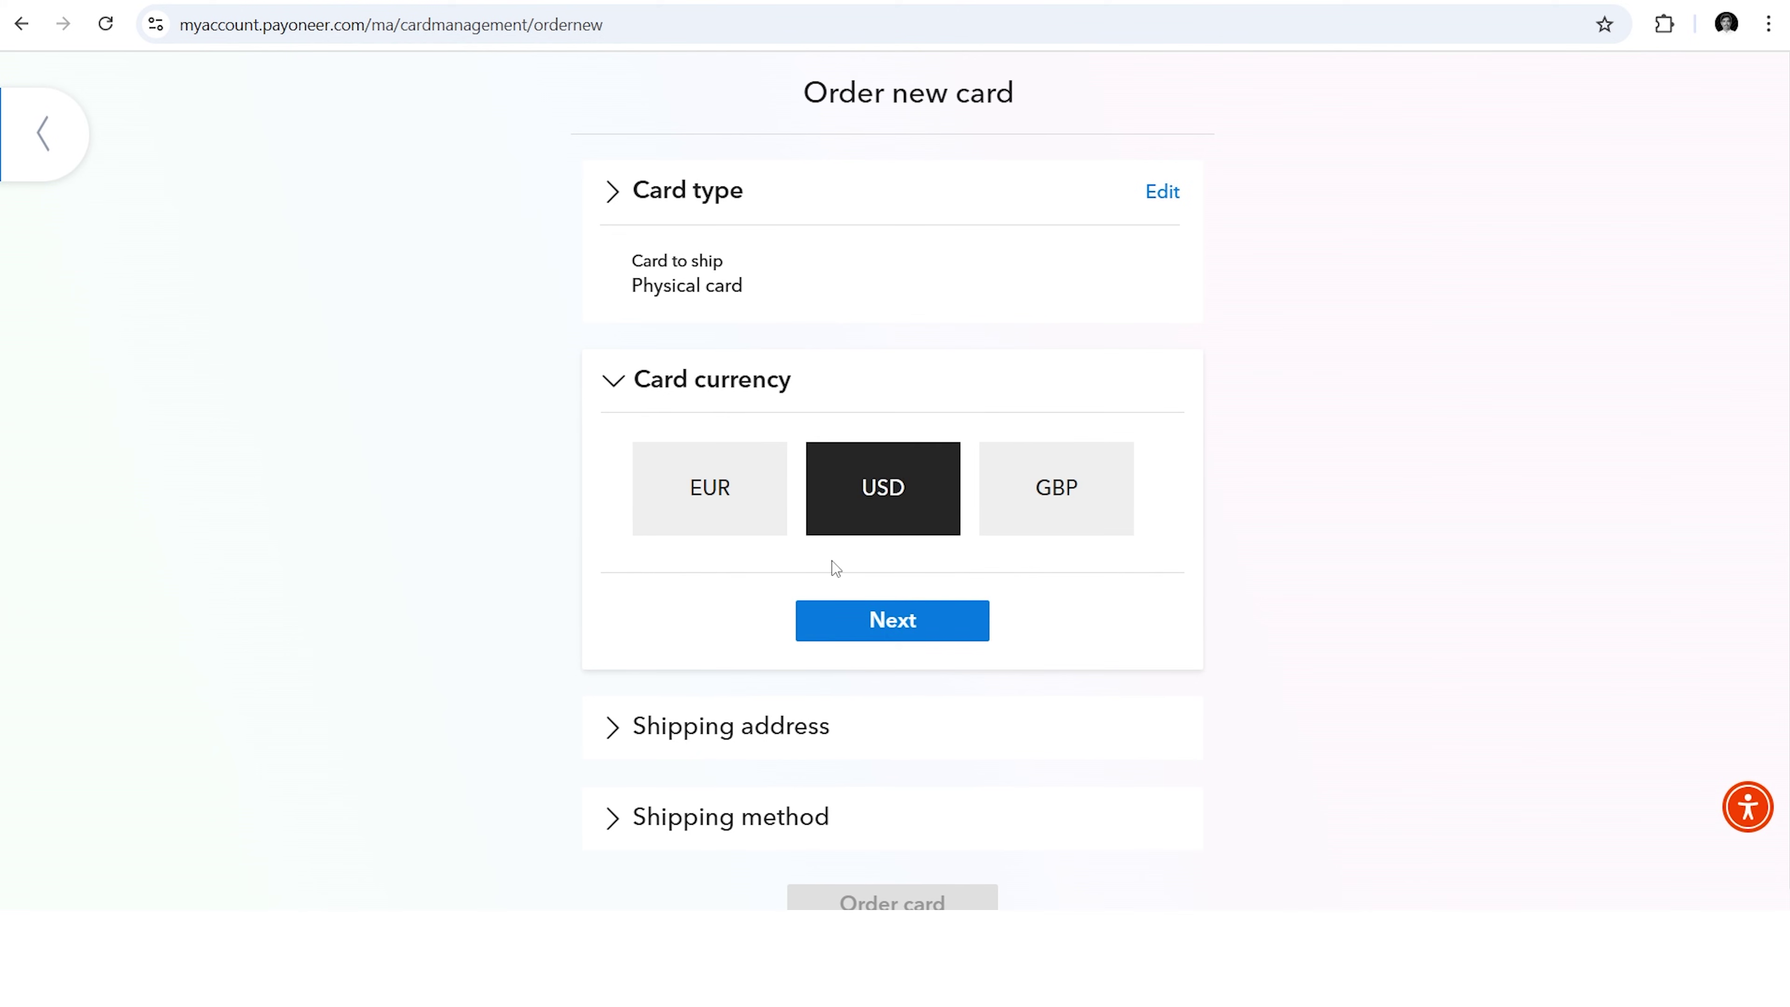
left_click(804, 615)
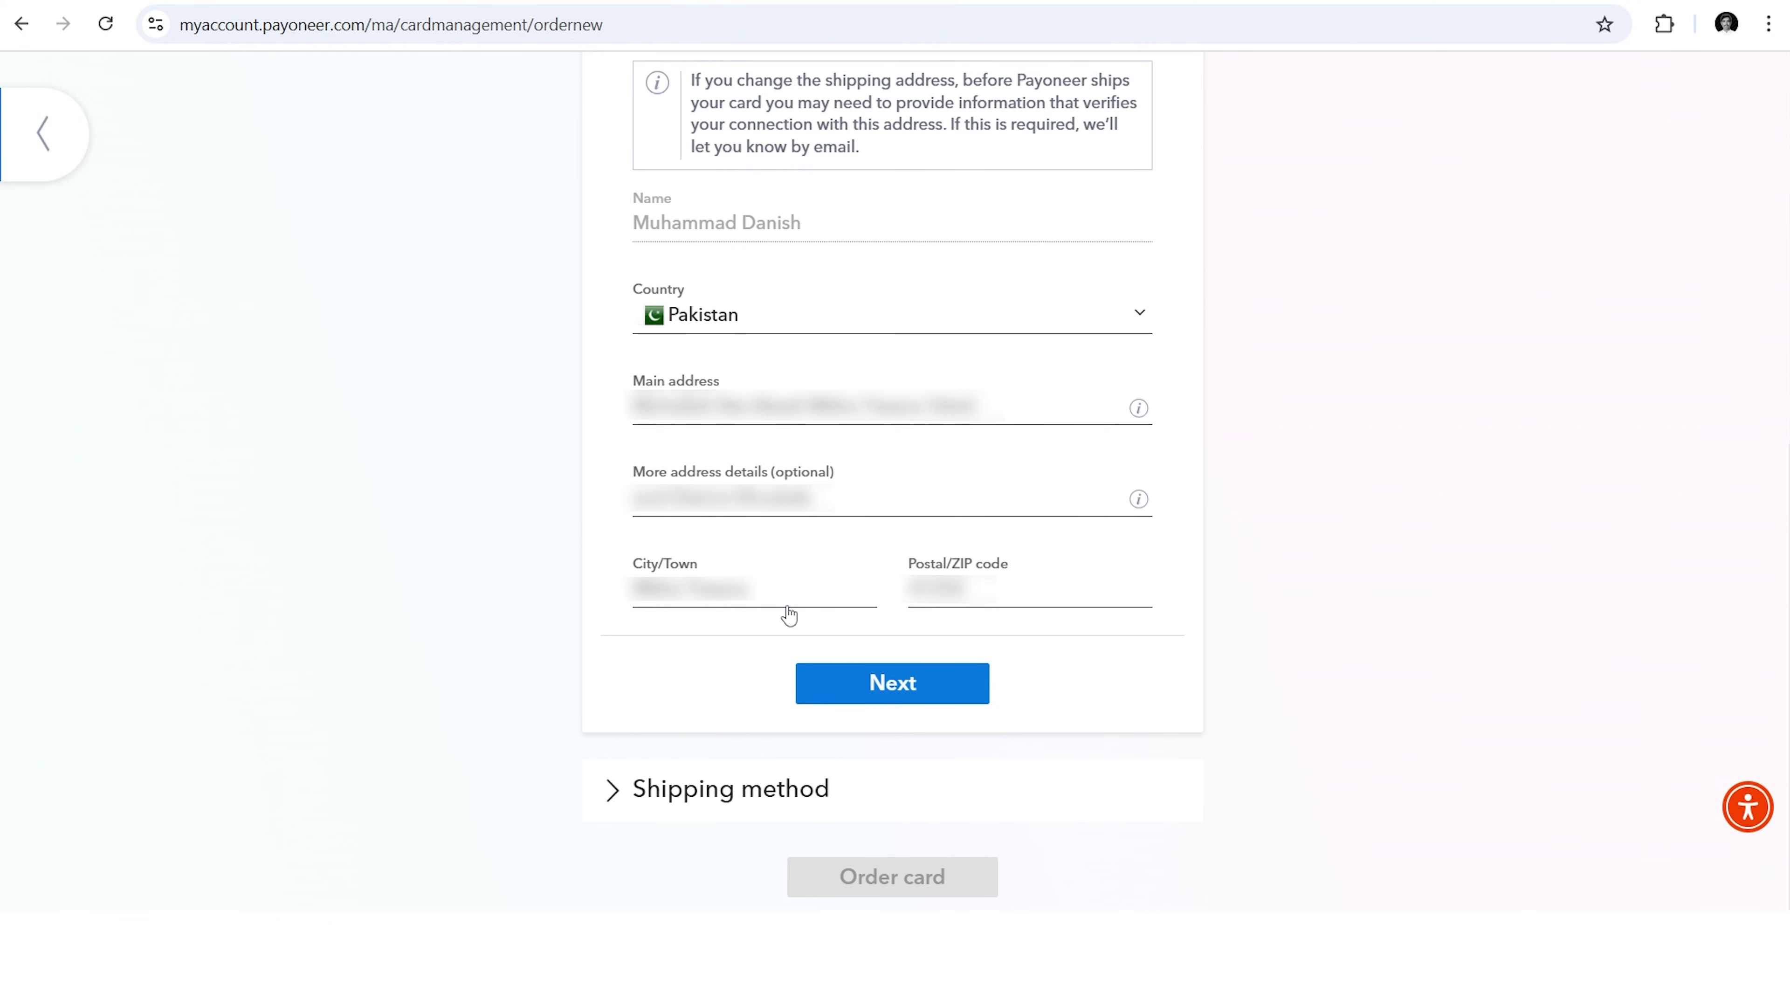
left_click(979, 697)
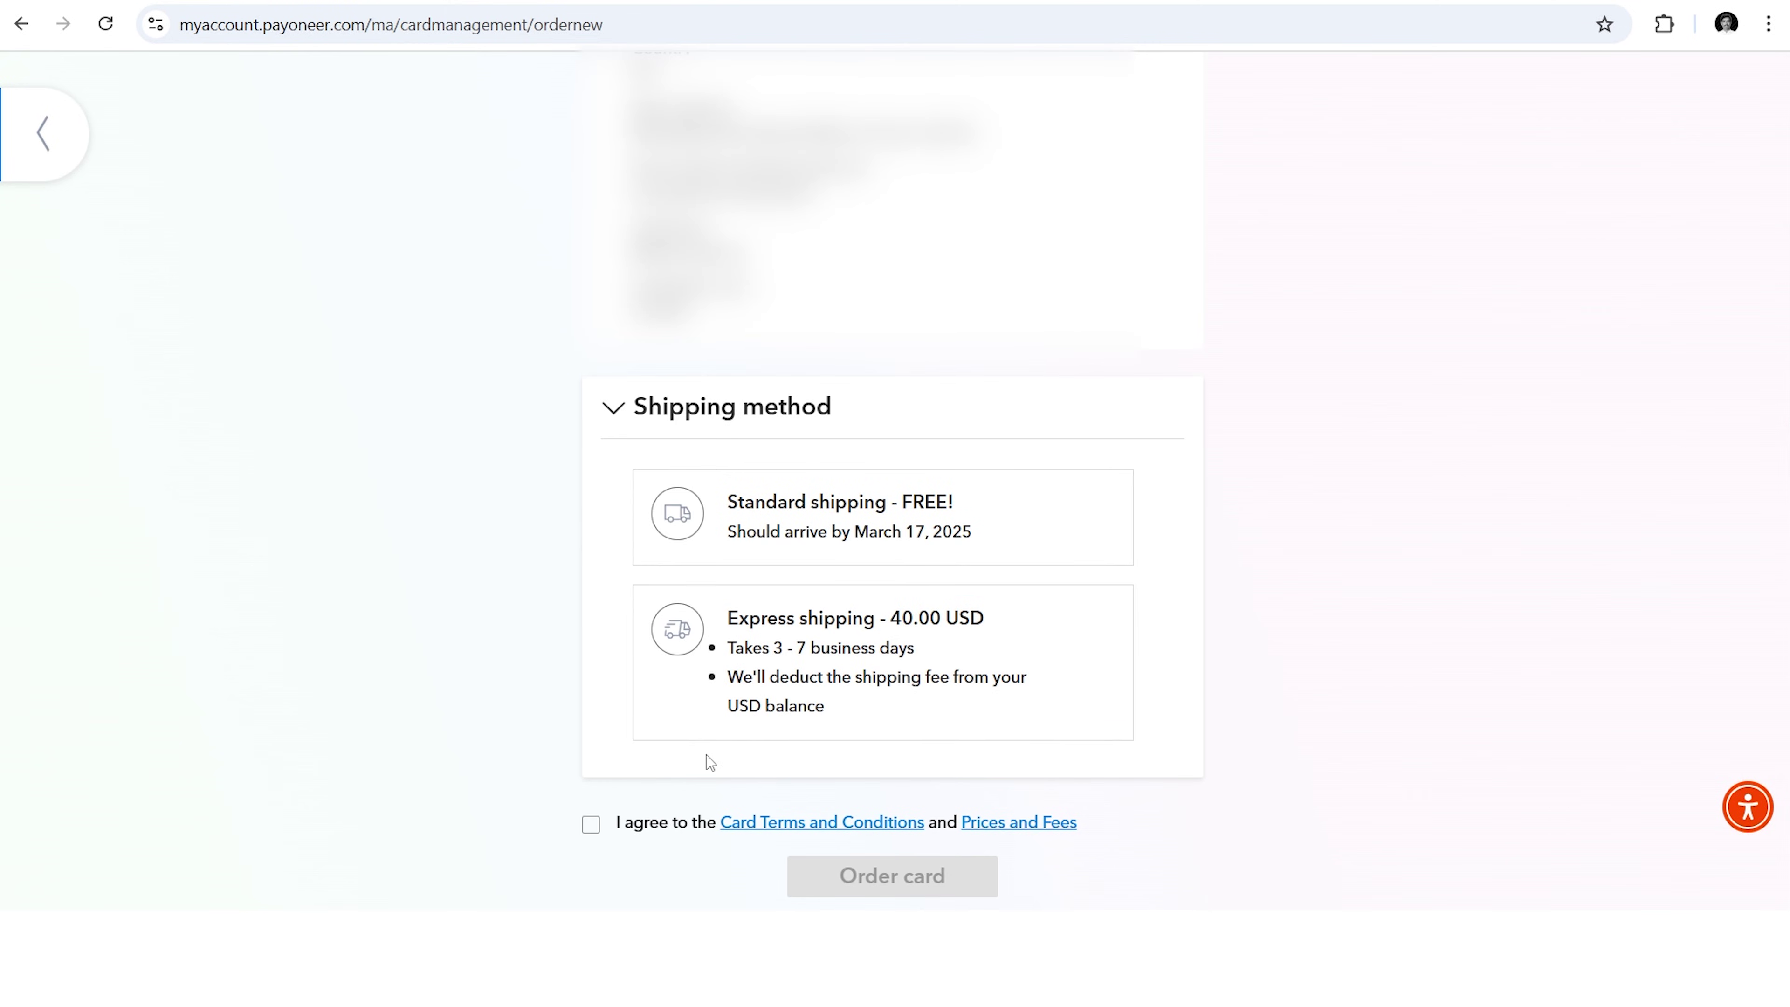
left_click(592, 823)
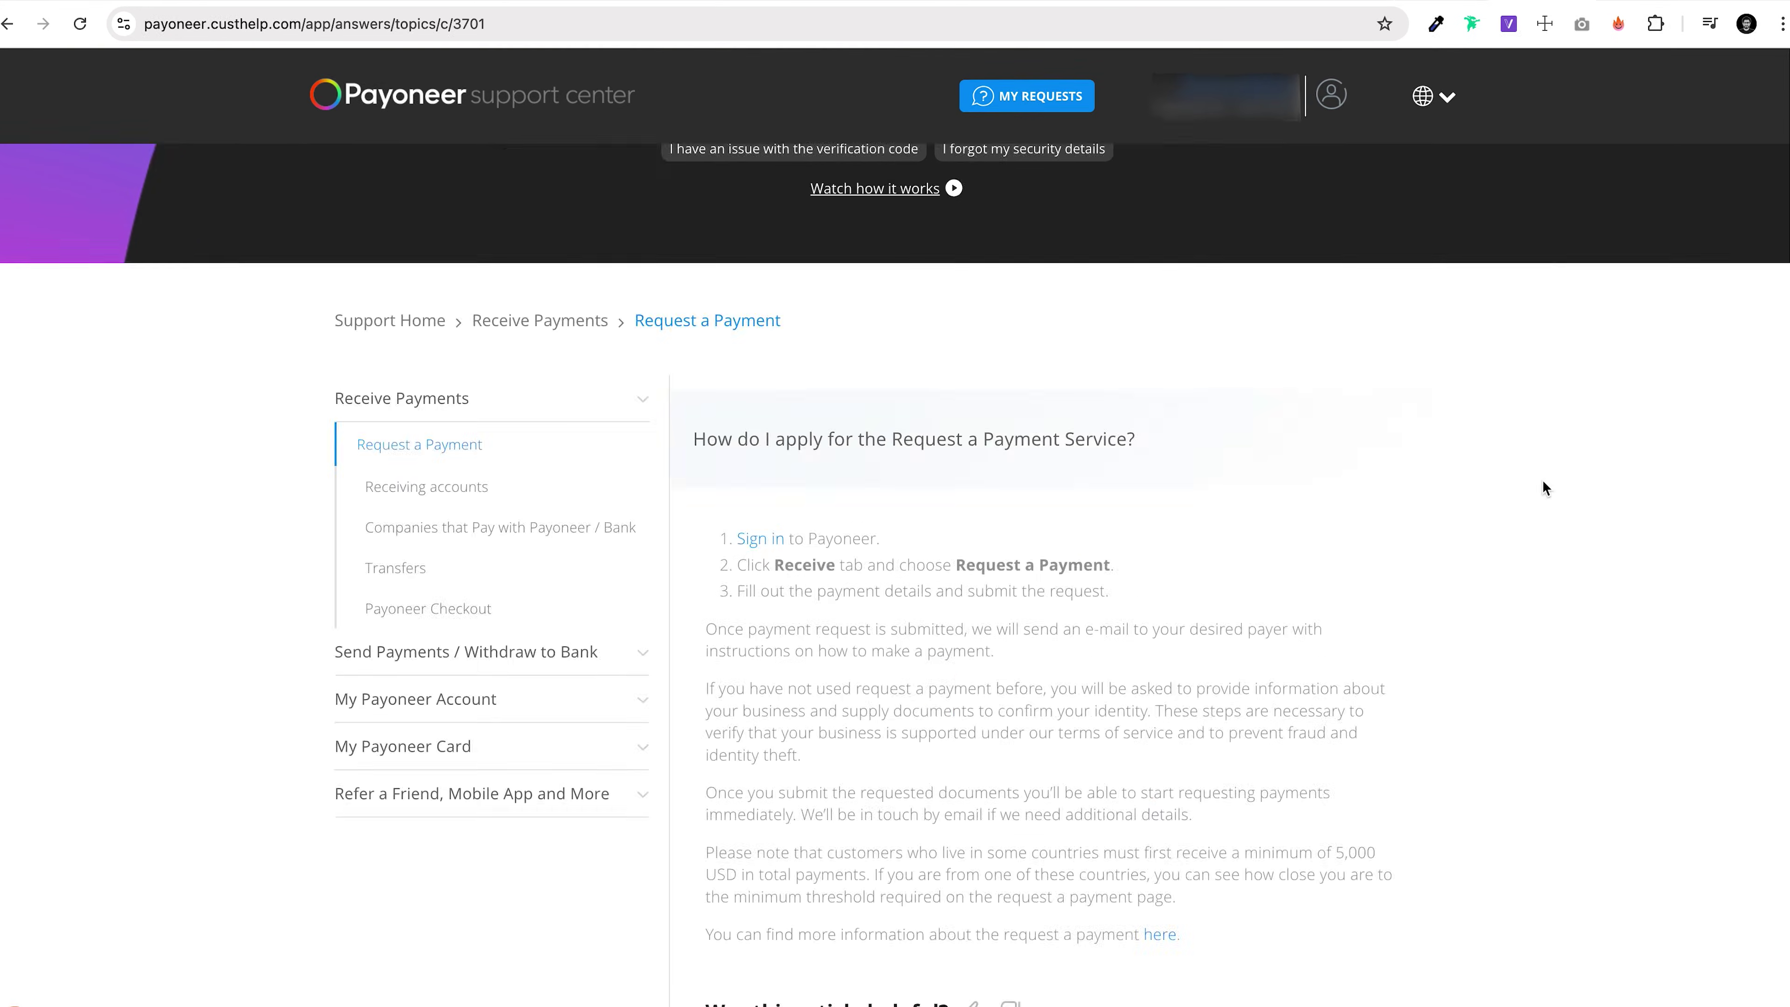
scroll(1542, 480, "down", 5)
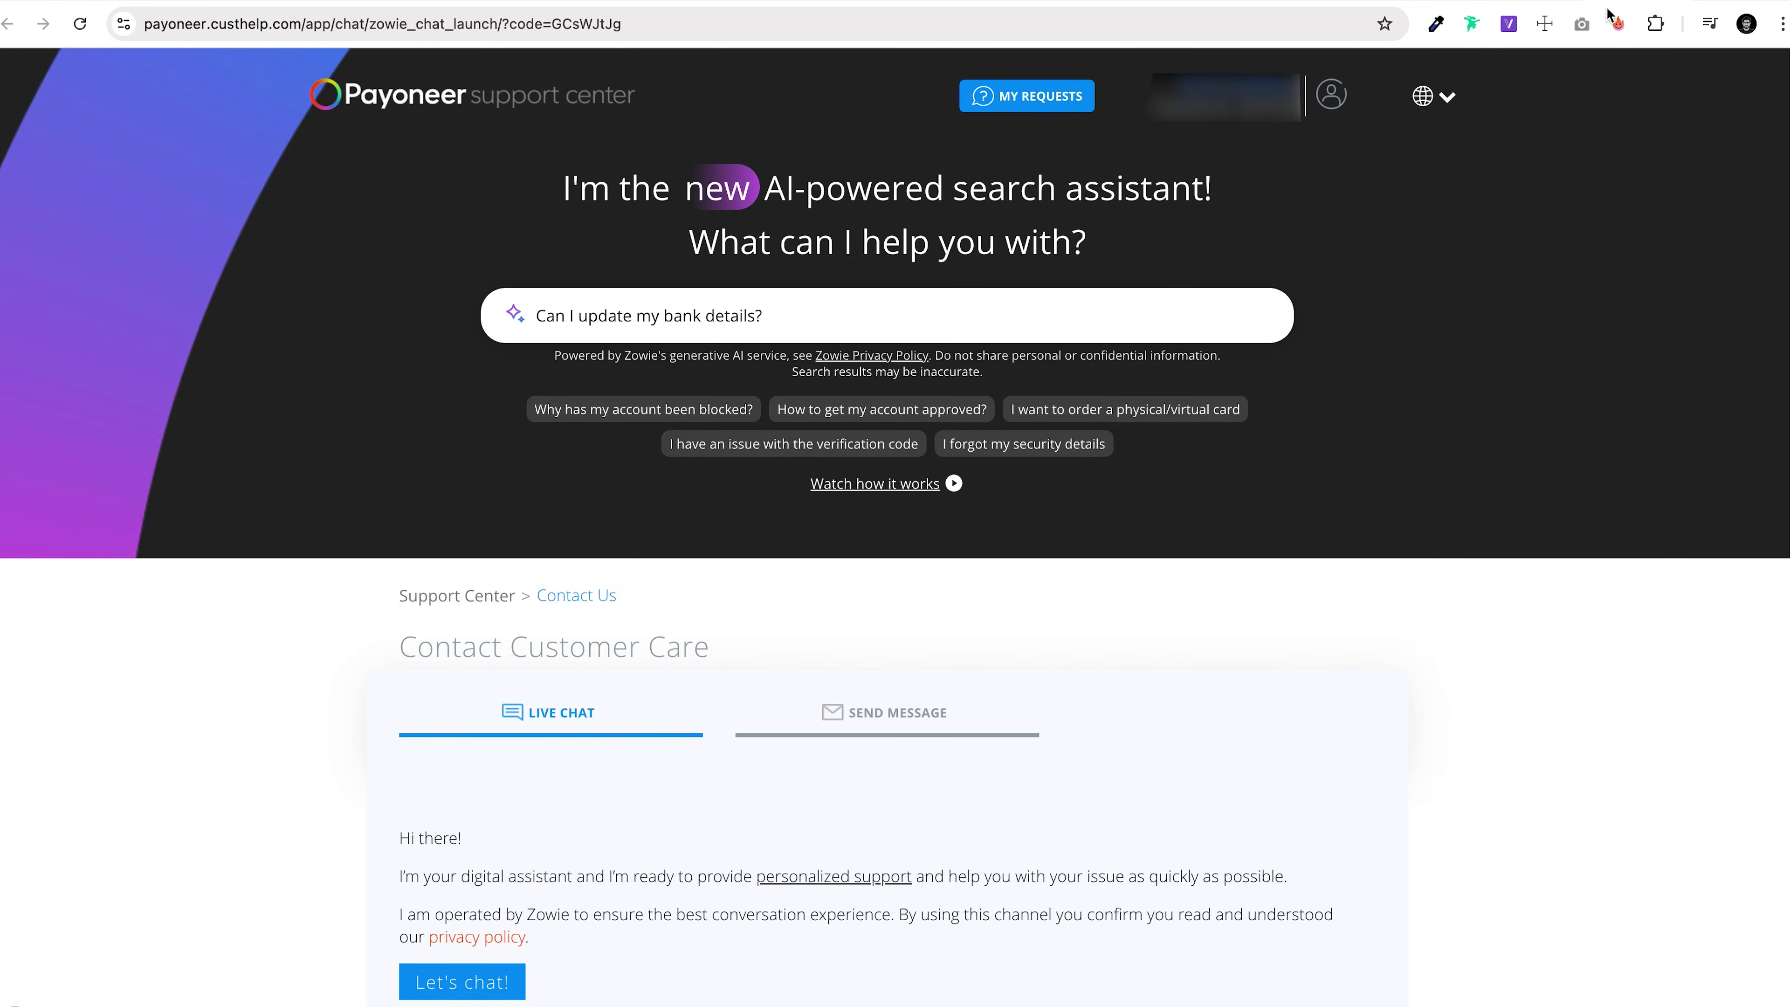
scroll(1432, 554, "down", 4)
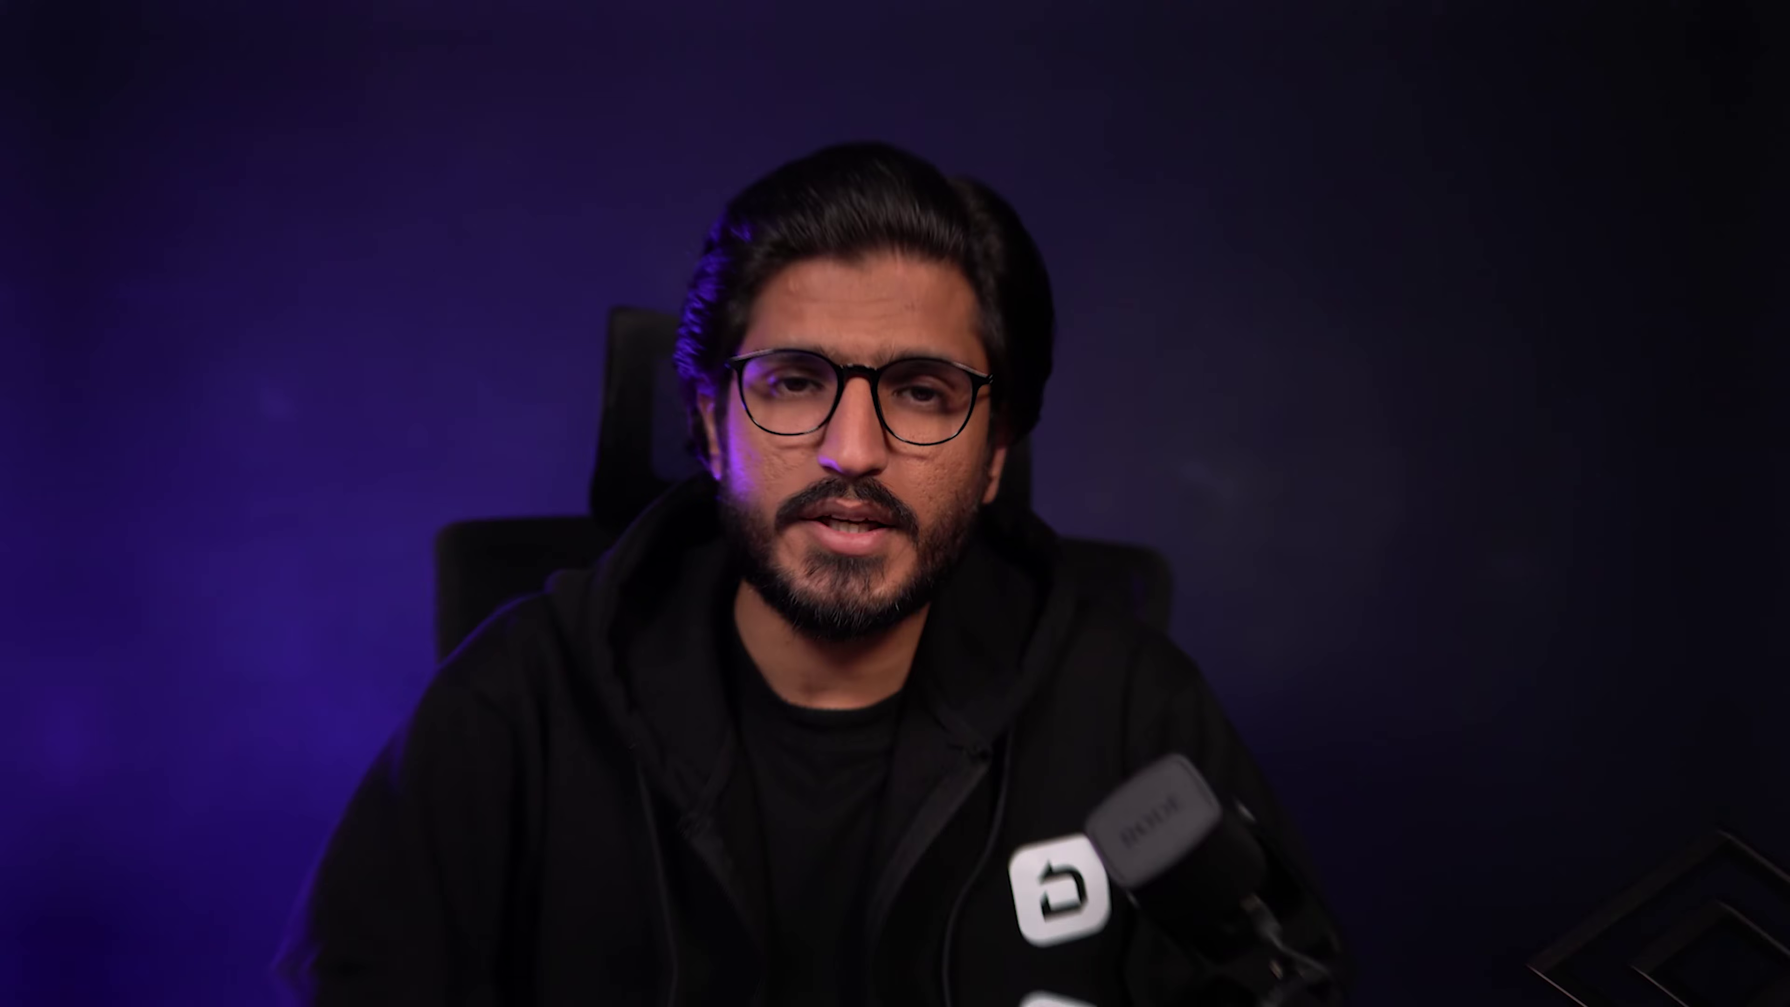